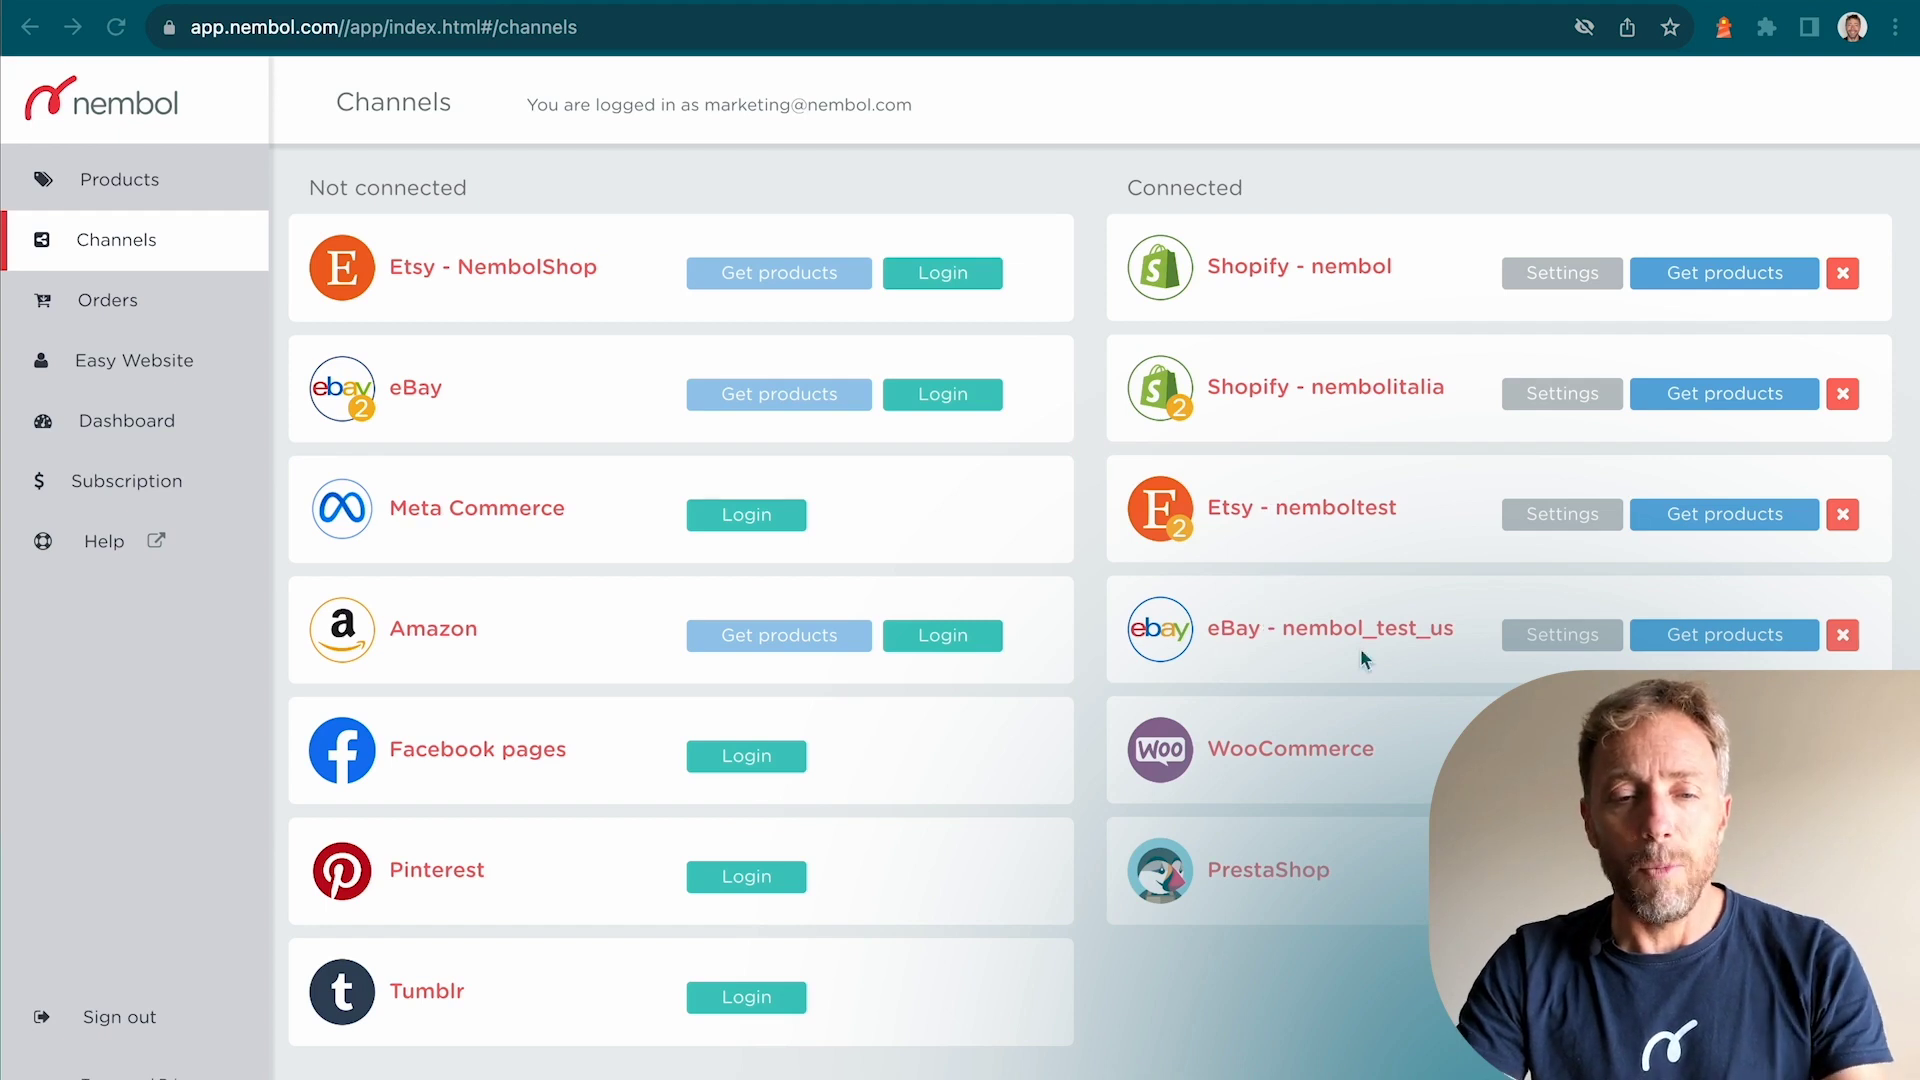
Step: Open the eBay nembol_test_us channel settings and expand List to eBay down to its policy dropdowns
{"action": "left_click", "coordinate": [1564, 637]}
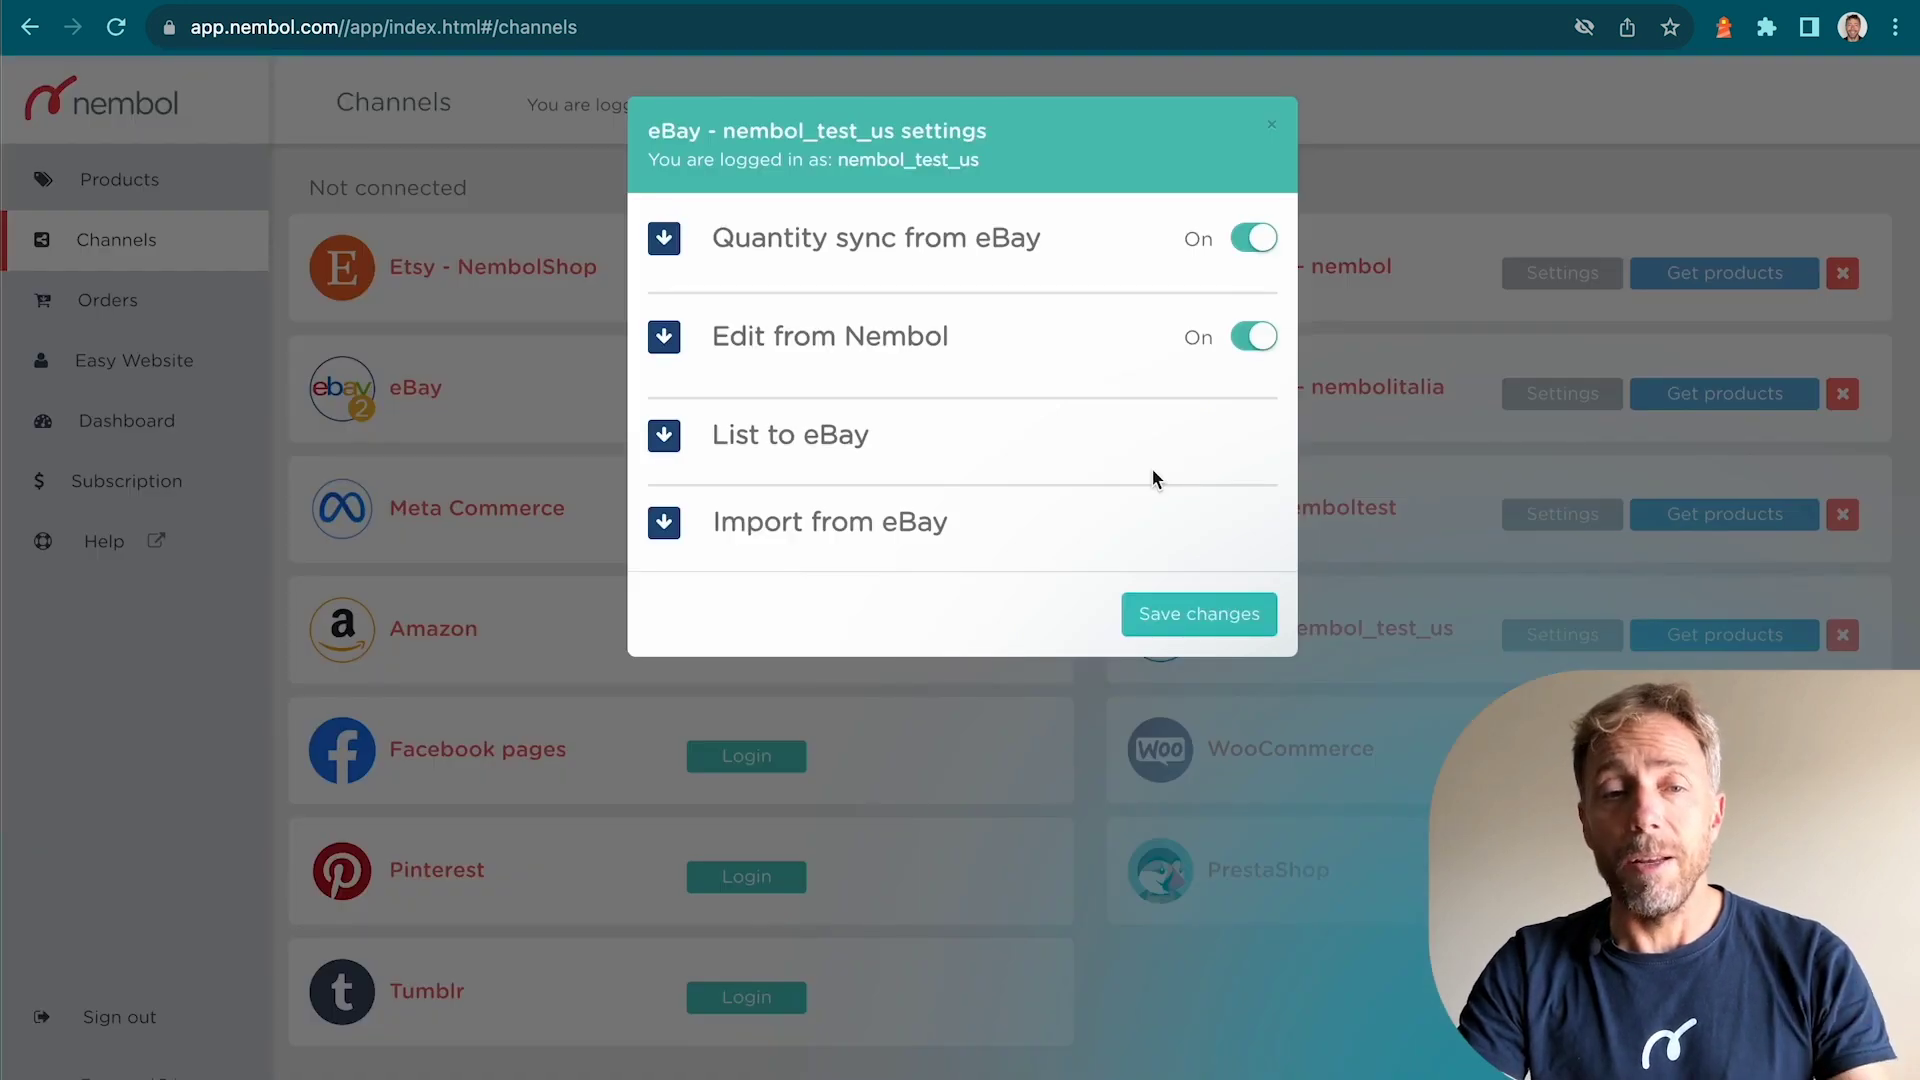
{"action": "left_click", "coordinate": [845, 444]}
{"action": "scroll", "coordinate": [1040, 530], "scroll_direction": "down", "scroll_amount": 12}
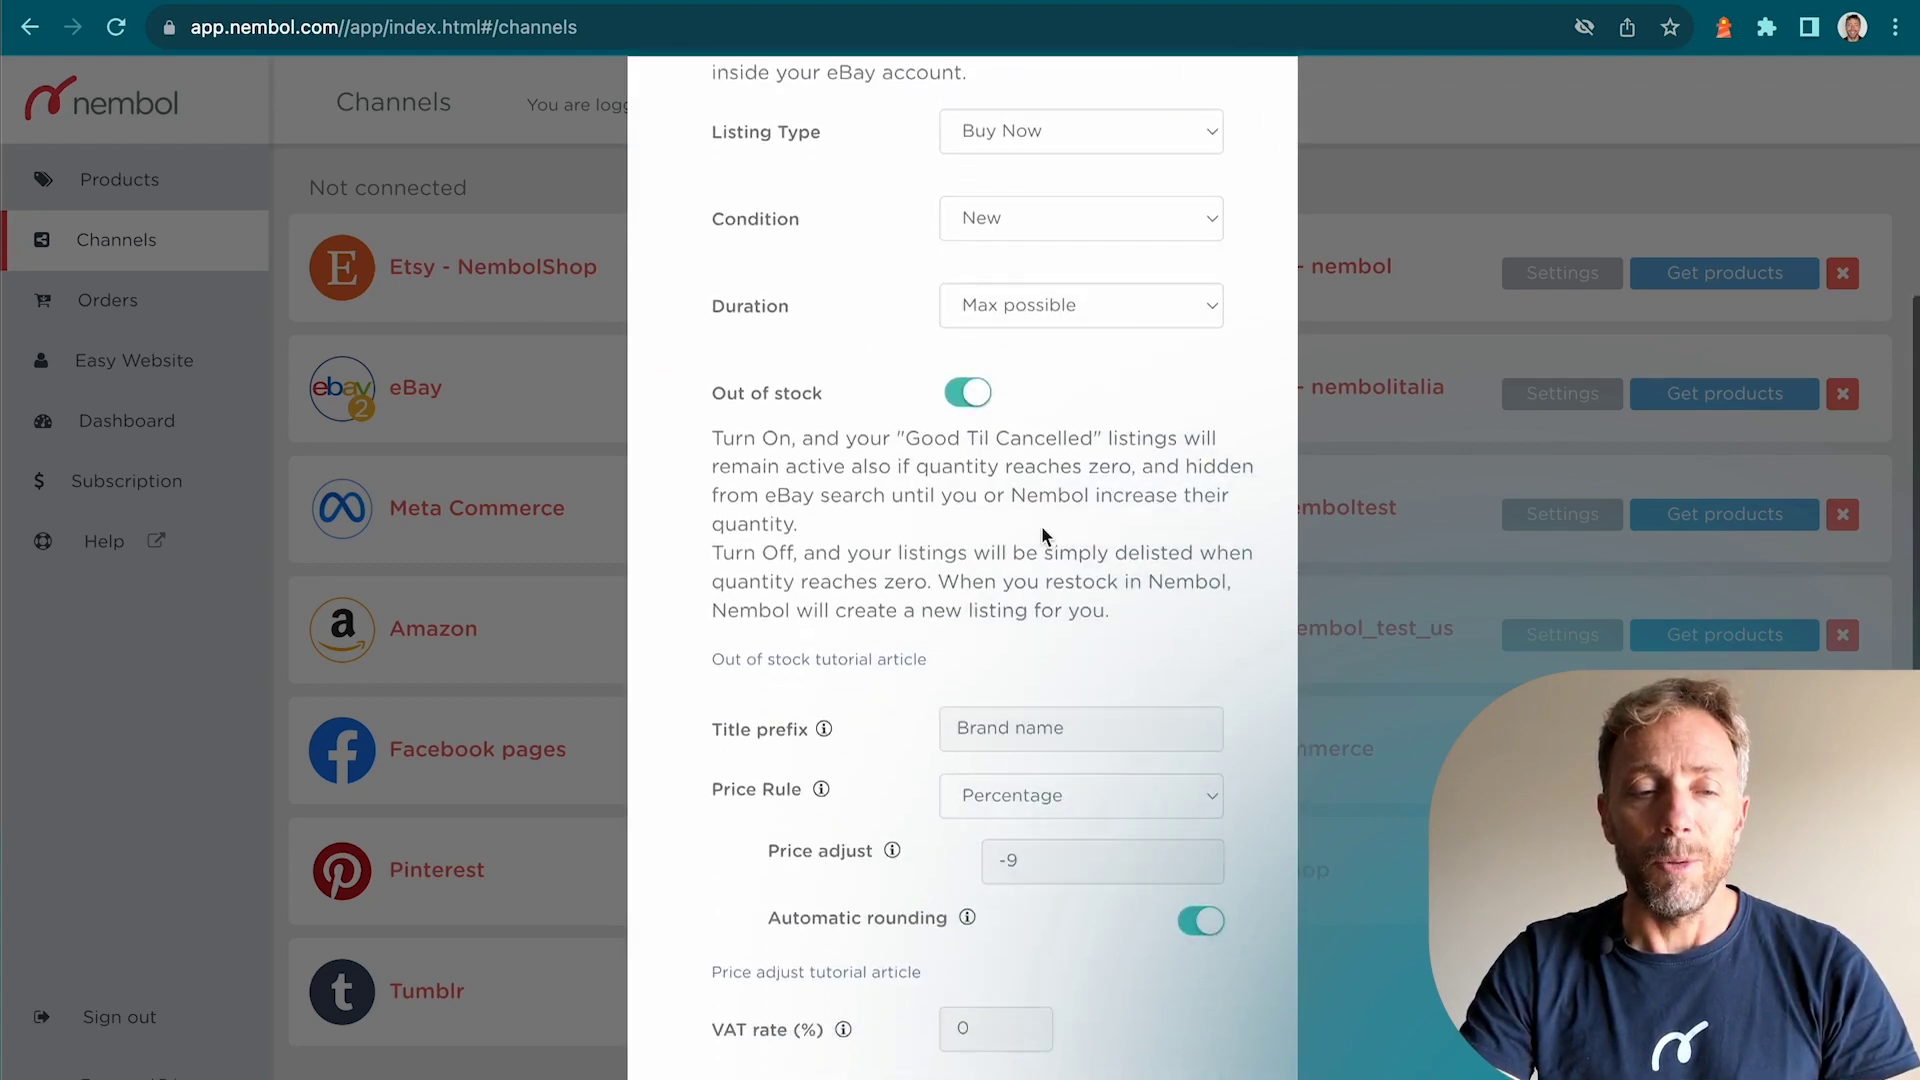
{"action": "scroll", "coordinate": [1041, 537], "scroll_direction": "down", "scroll_amount": 5}
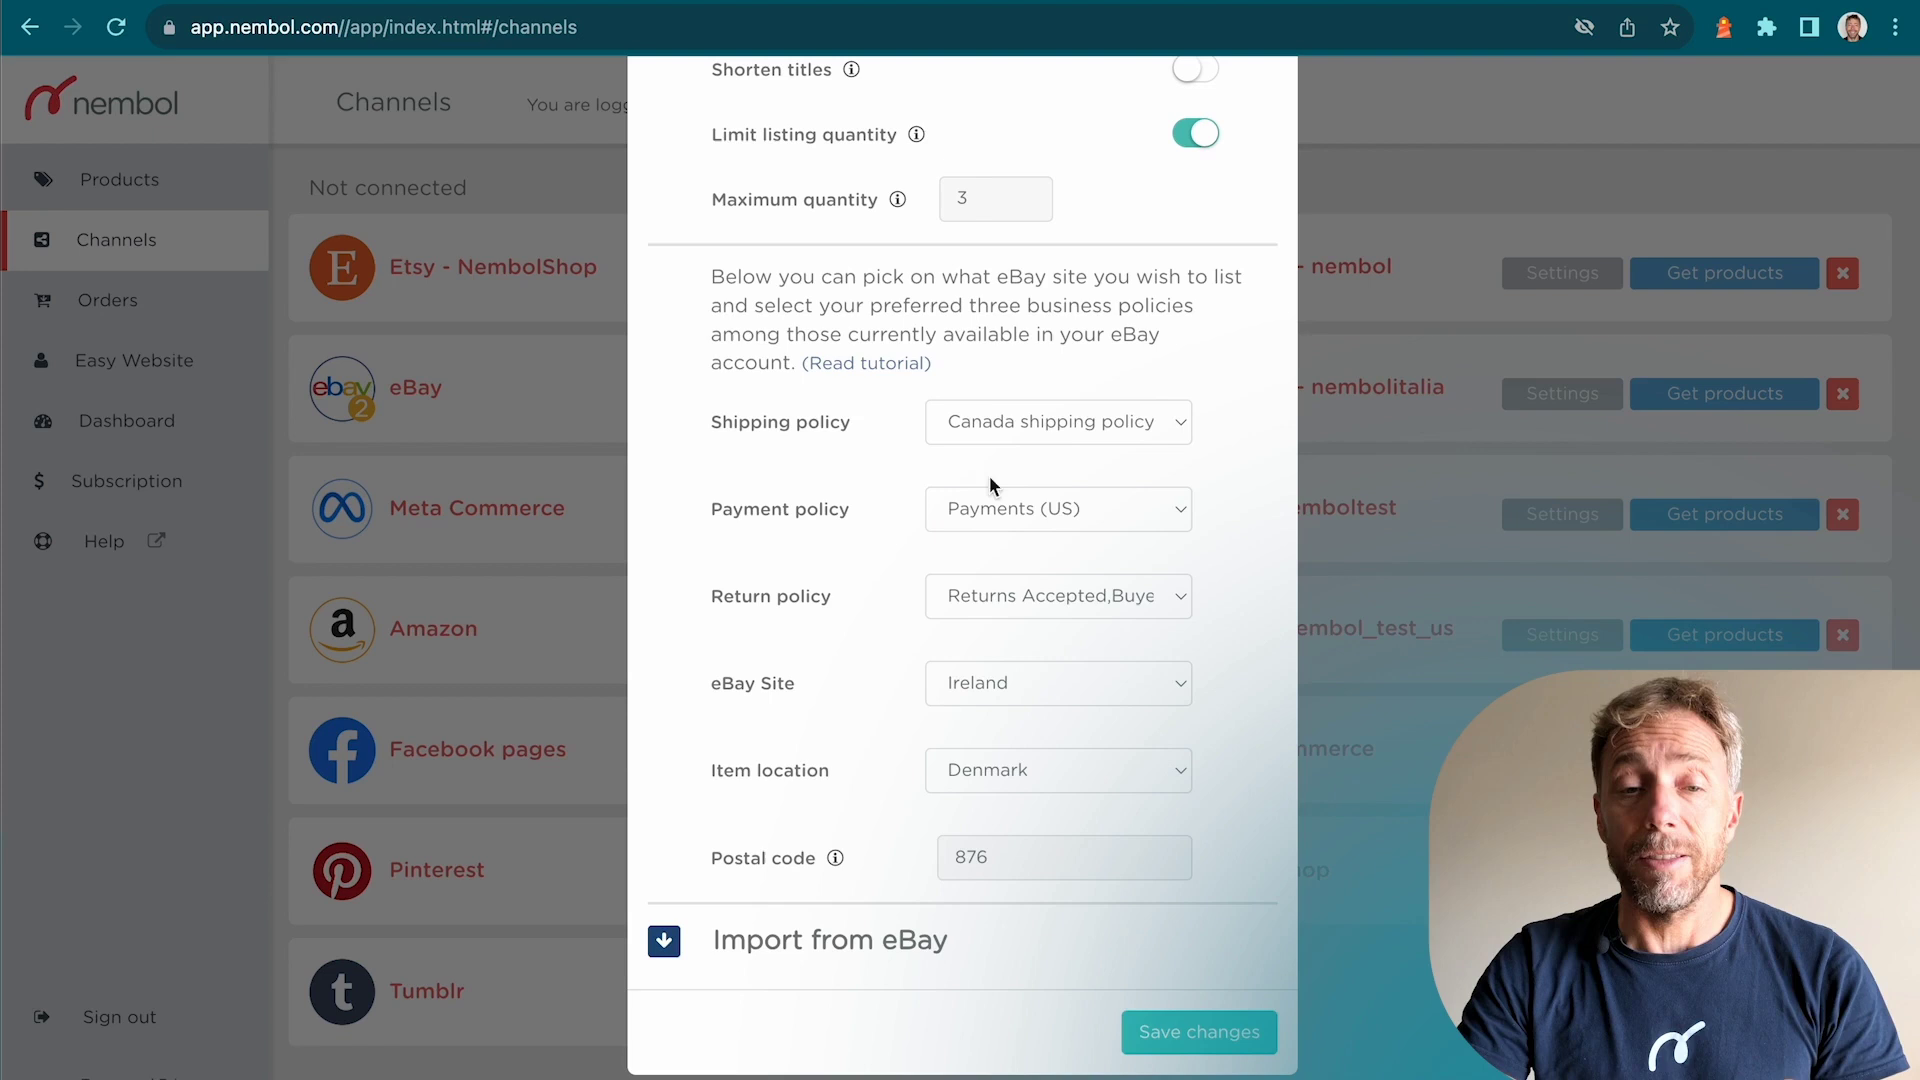
{"action": "left_click", "coordinate": [1060, 426]}
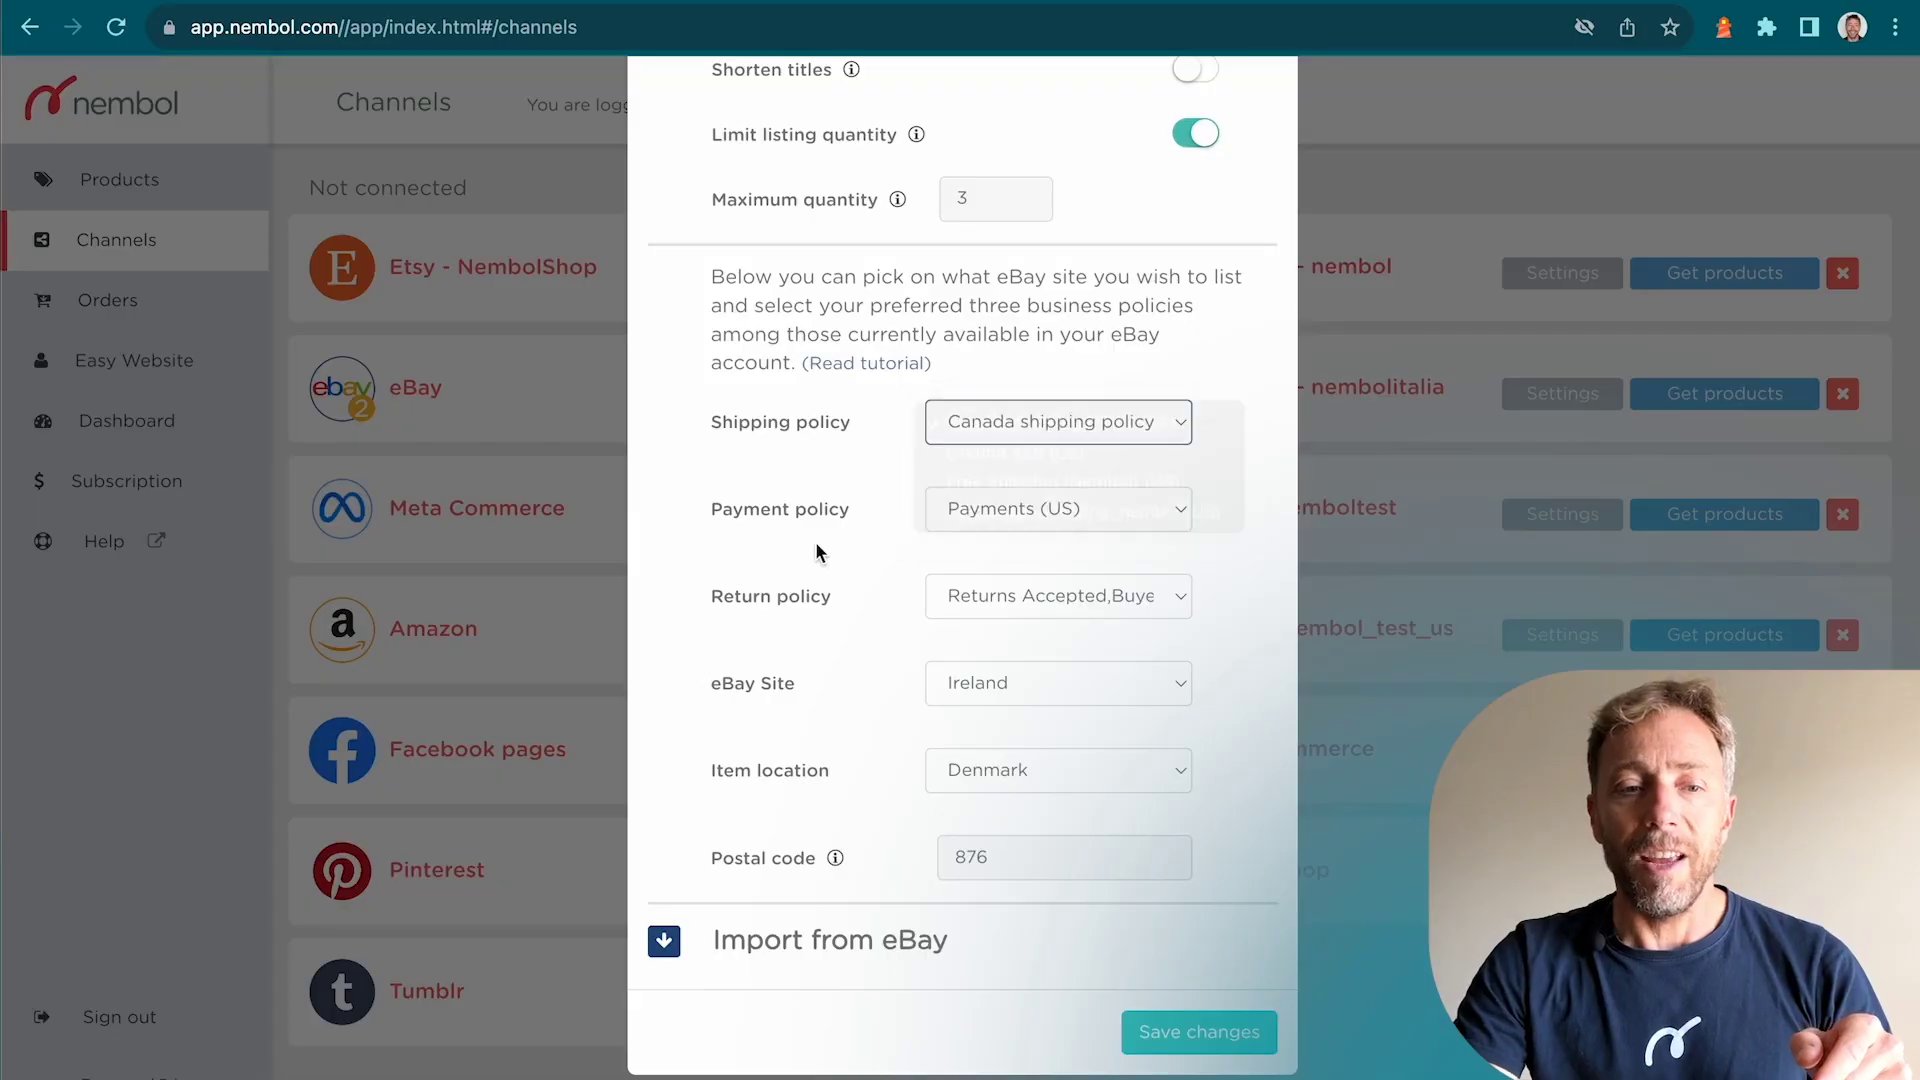
{"action": "left_click", "coordinate": [1032, 518]}
{"action": "left_click", "coordinate": [832, 552]}
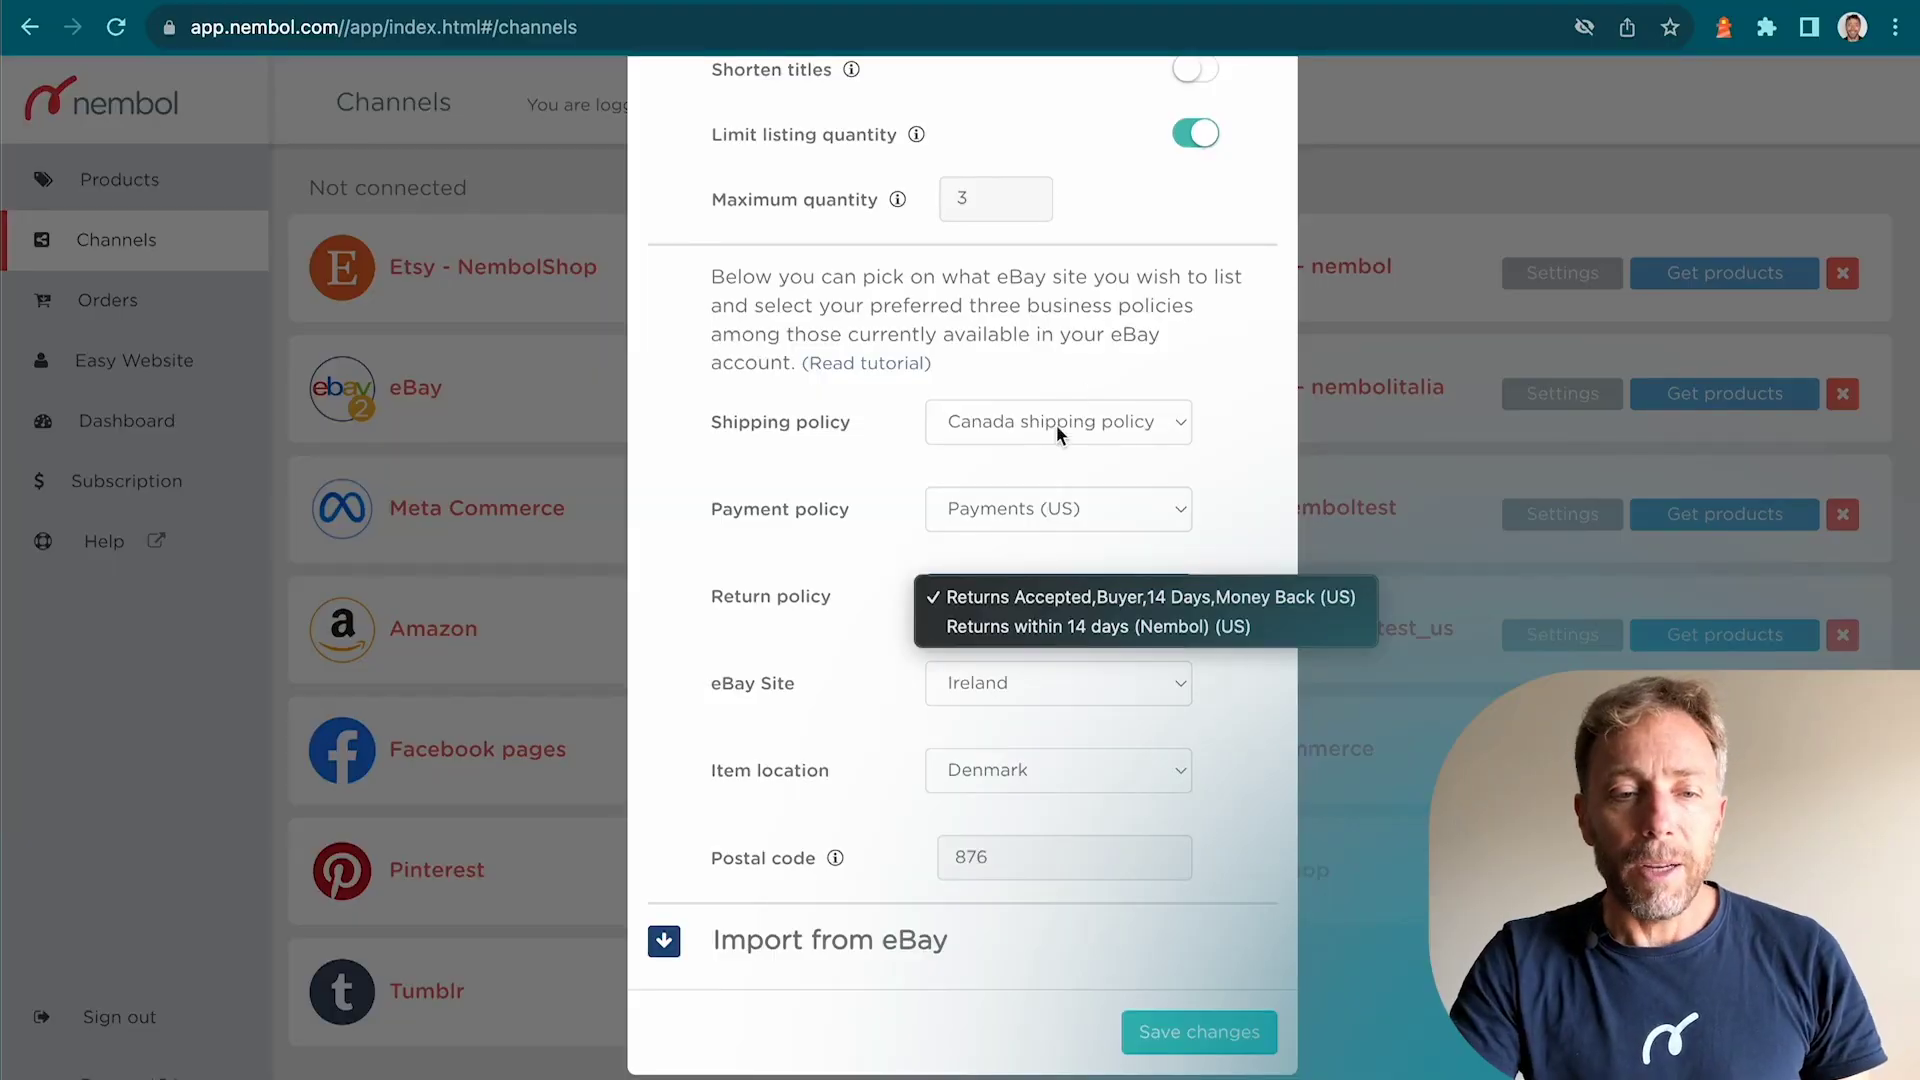
{"action": "left_click", "coordinate": [1056, 424]}
{"action": "left_click", "coordinate": [1056, 424]}
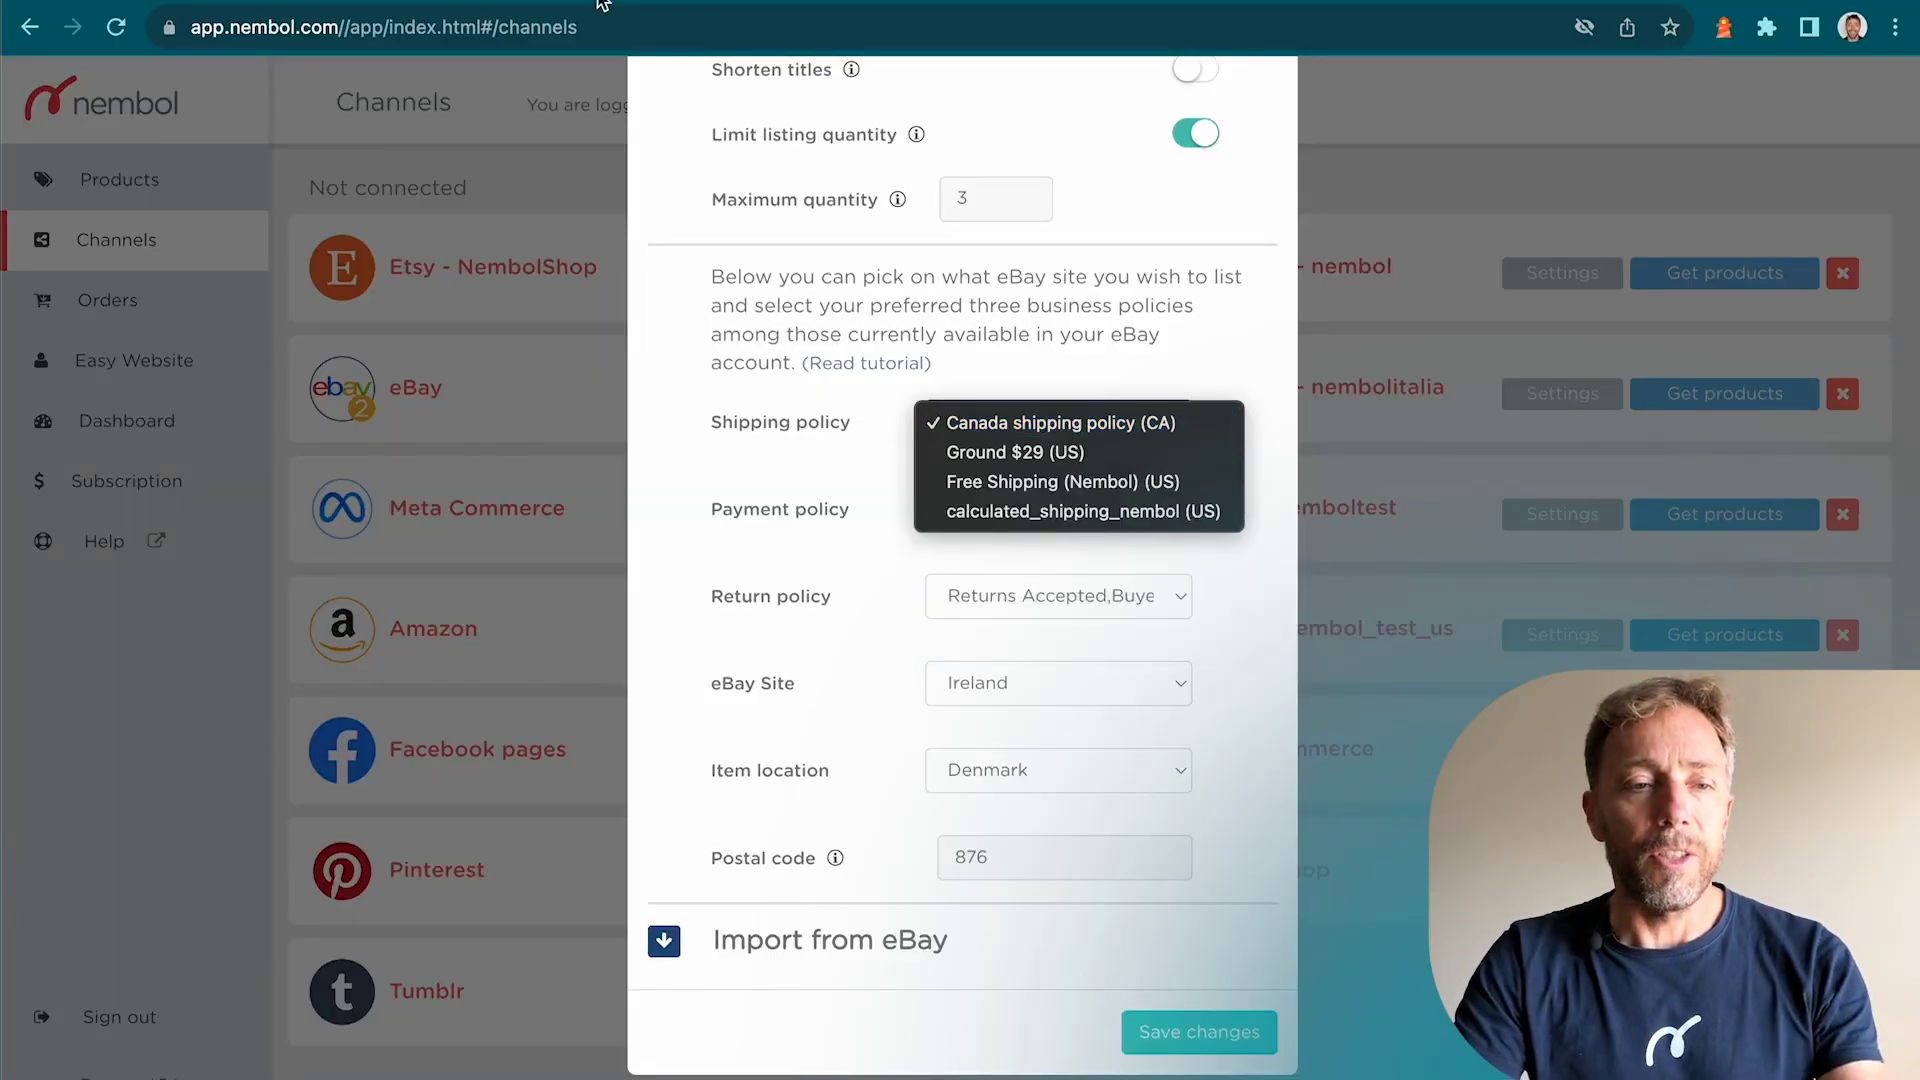
{"action": "key", "text": "Escape"}
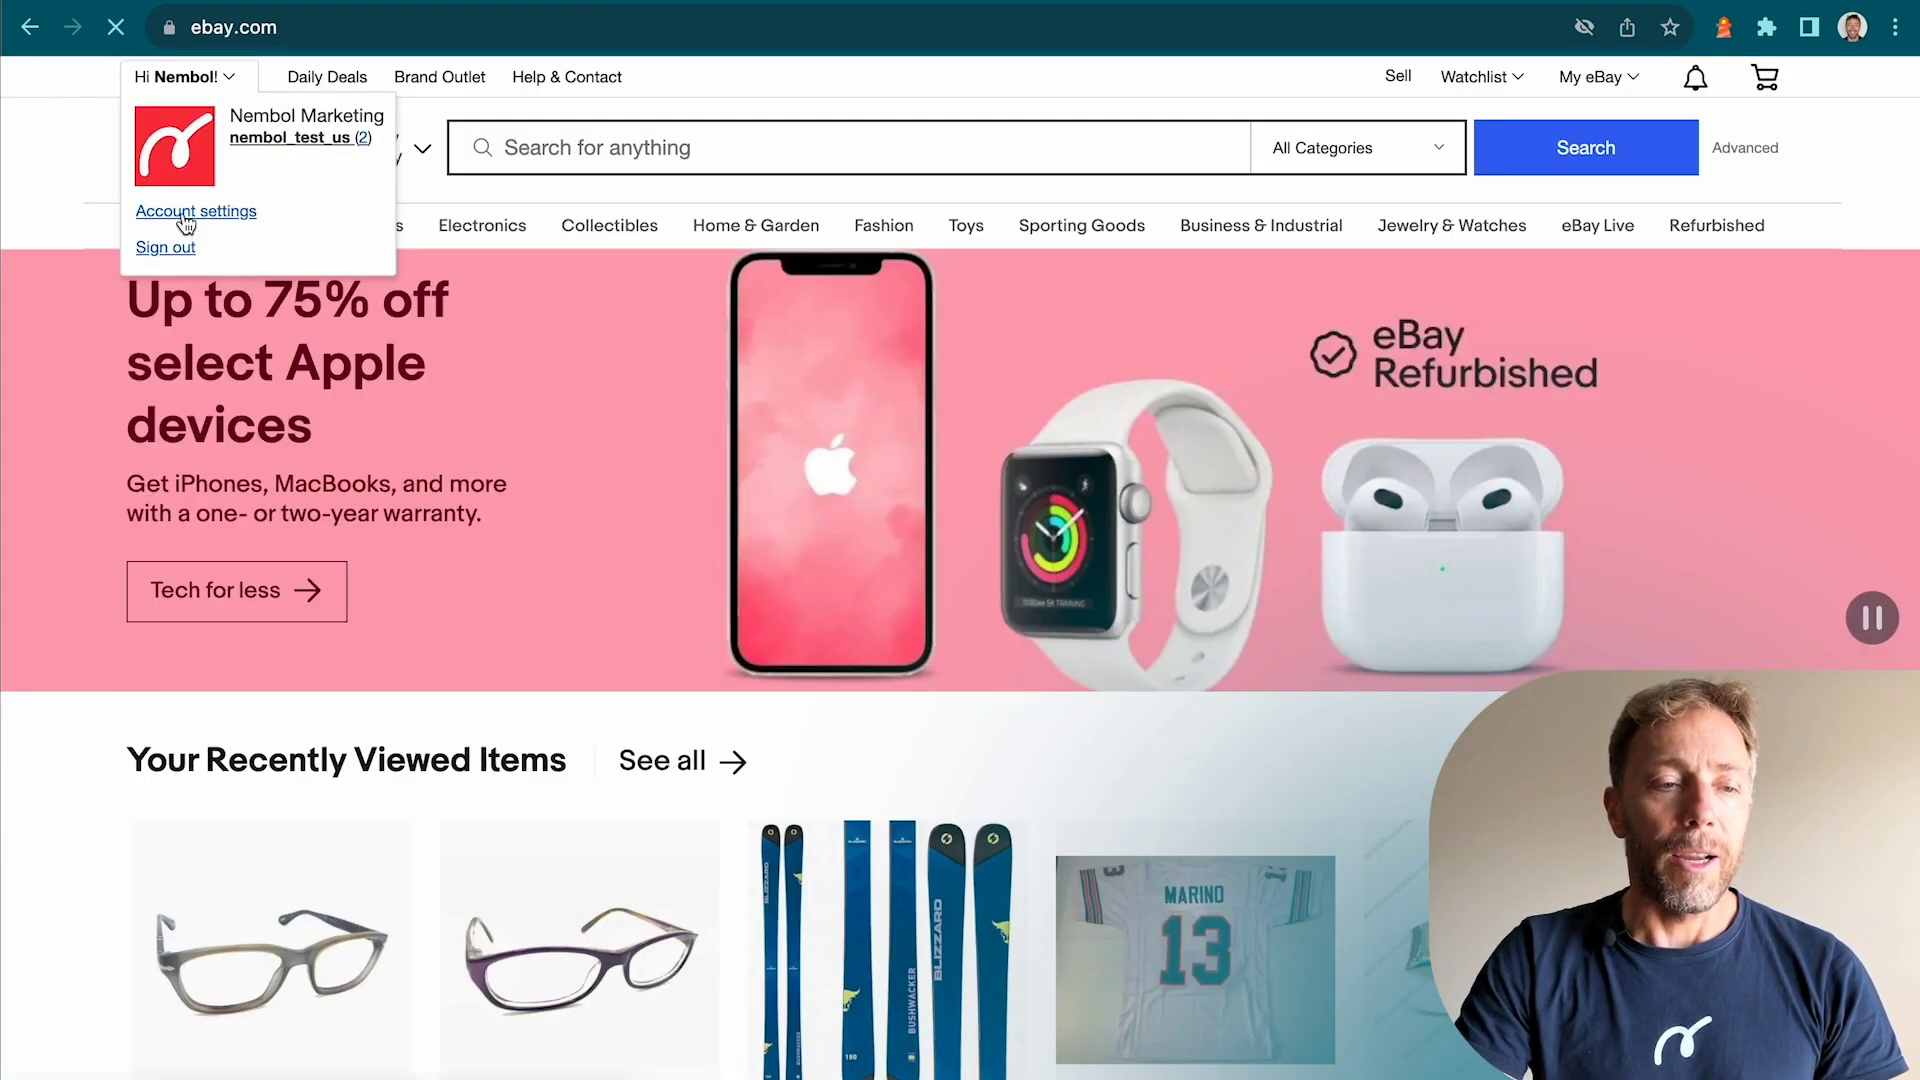
Step: Go to eBay Account settings and reach Business Policies under Selling
{"action": "left_click", "coordinate": [185, 214]}
{"action": "scroll", "coordinate": [488, 299], "scroll_direction": "down", "scroll_amount": 4}
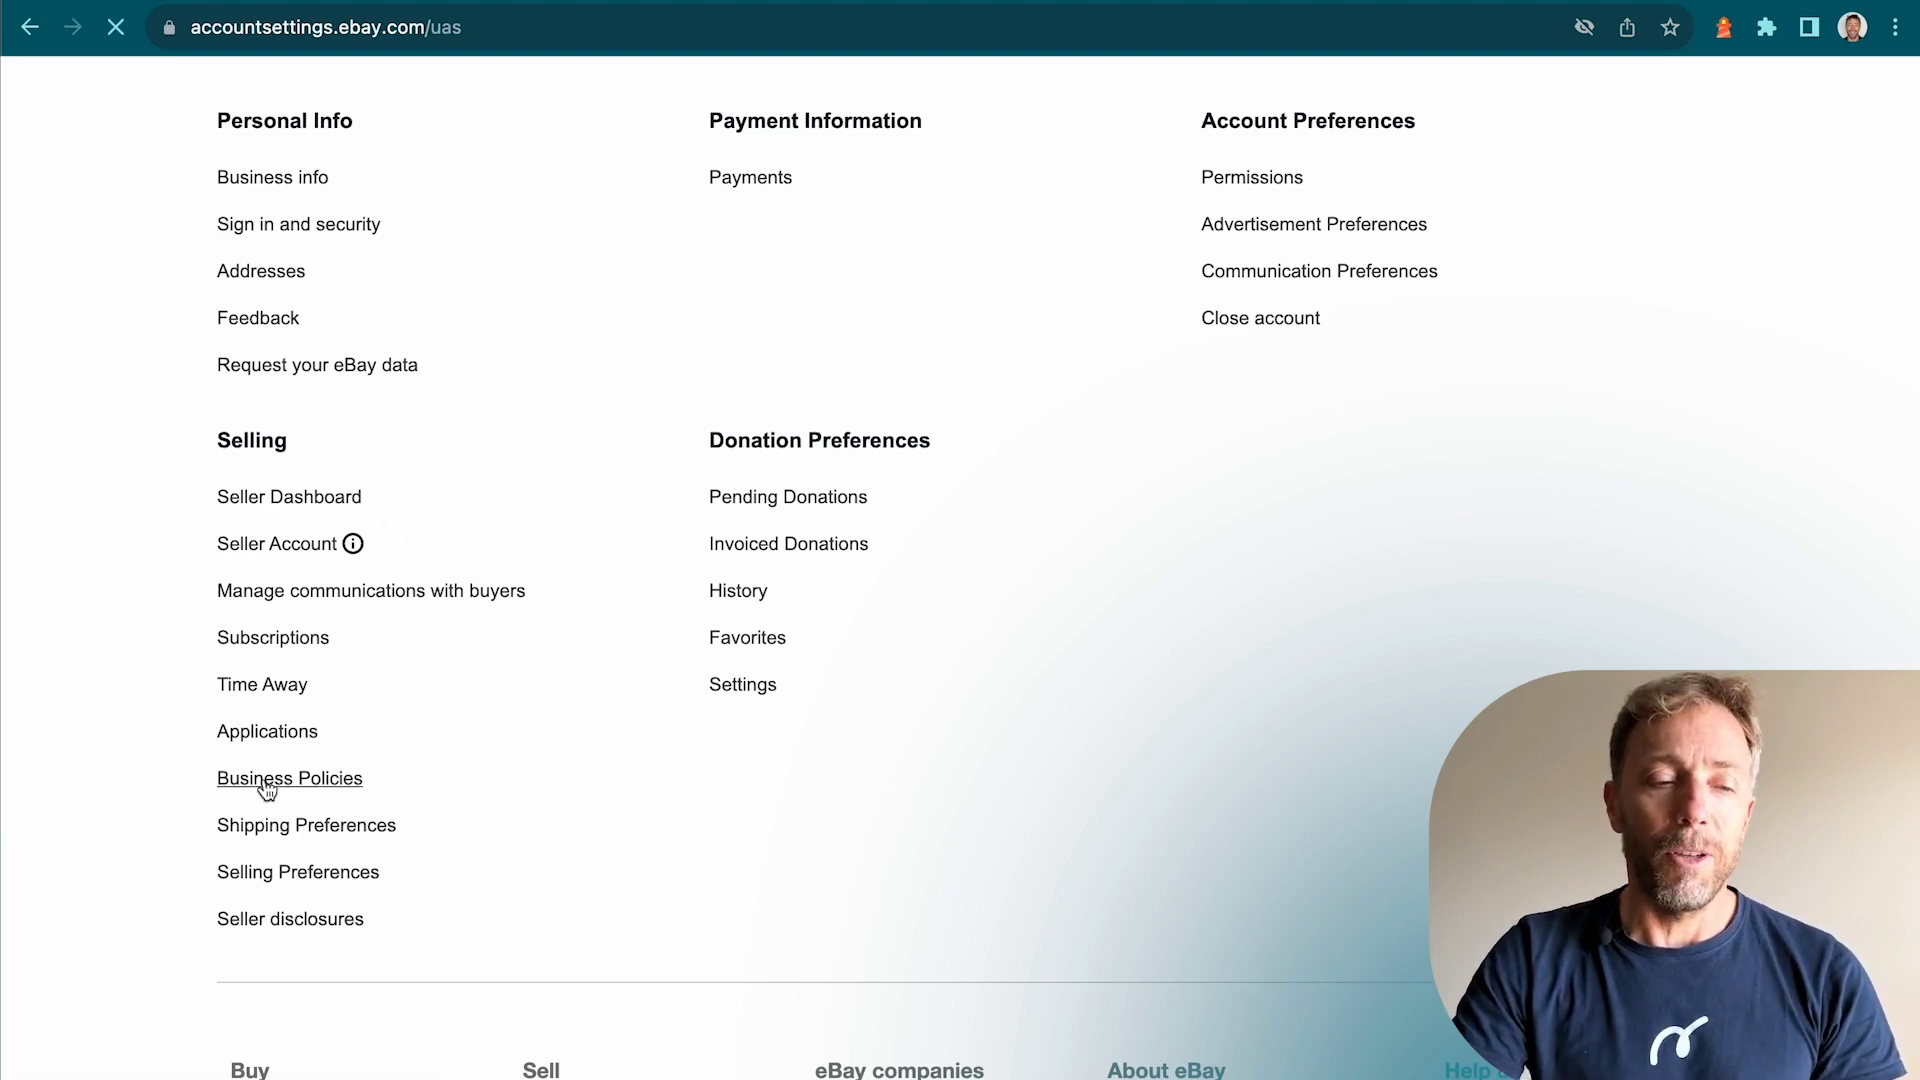
{"action": "scroll", "coordinate": [483, 455], "scroll_direction": "down", "scroll_amount": 2}
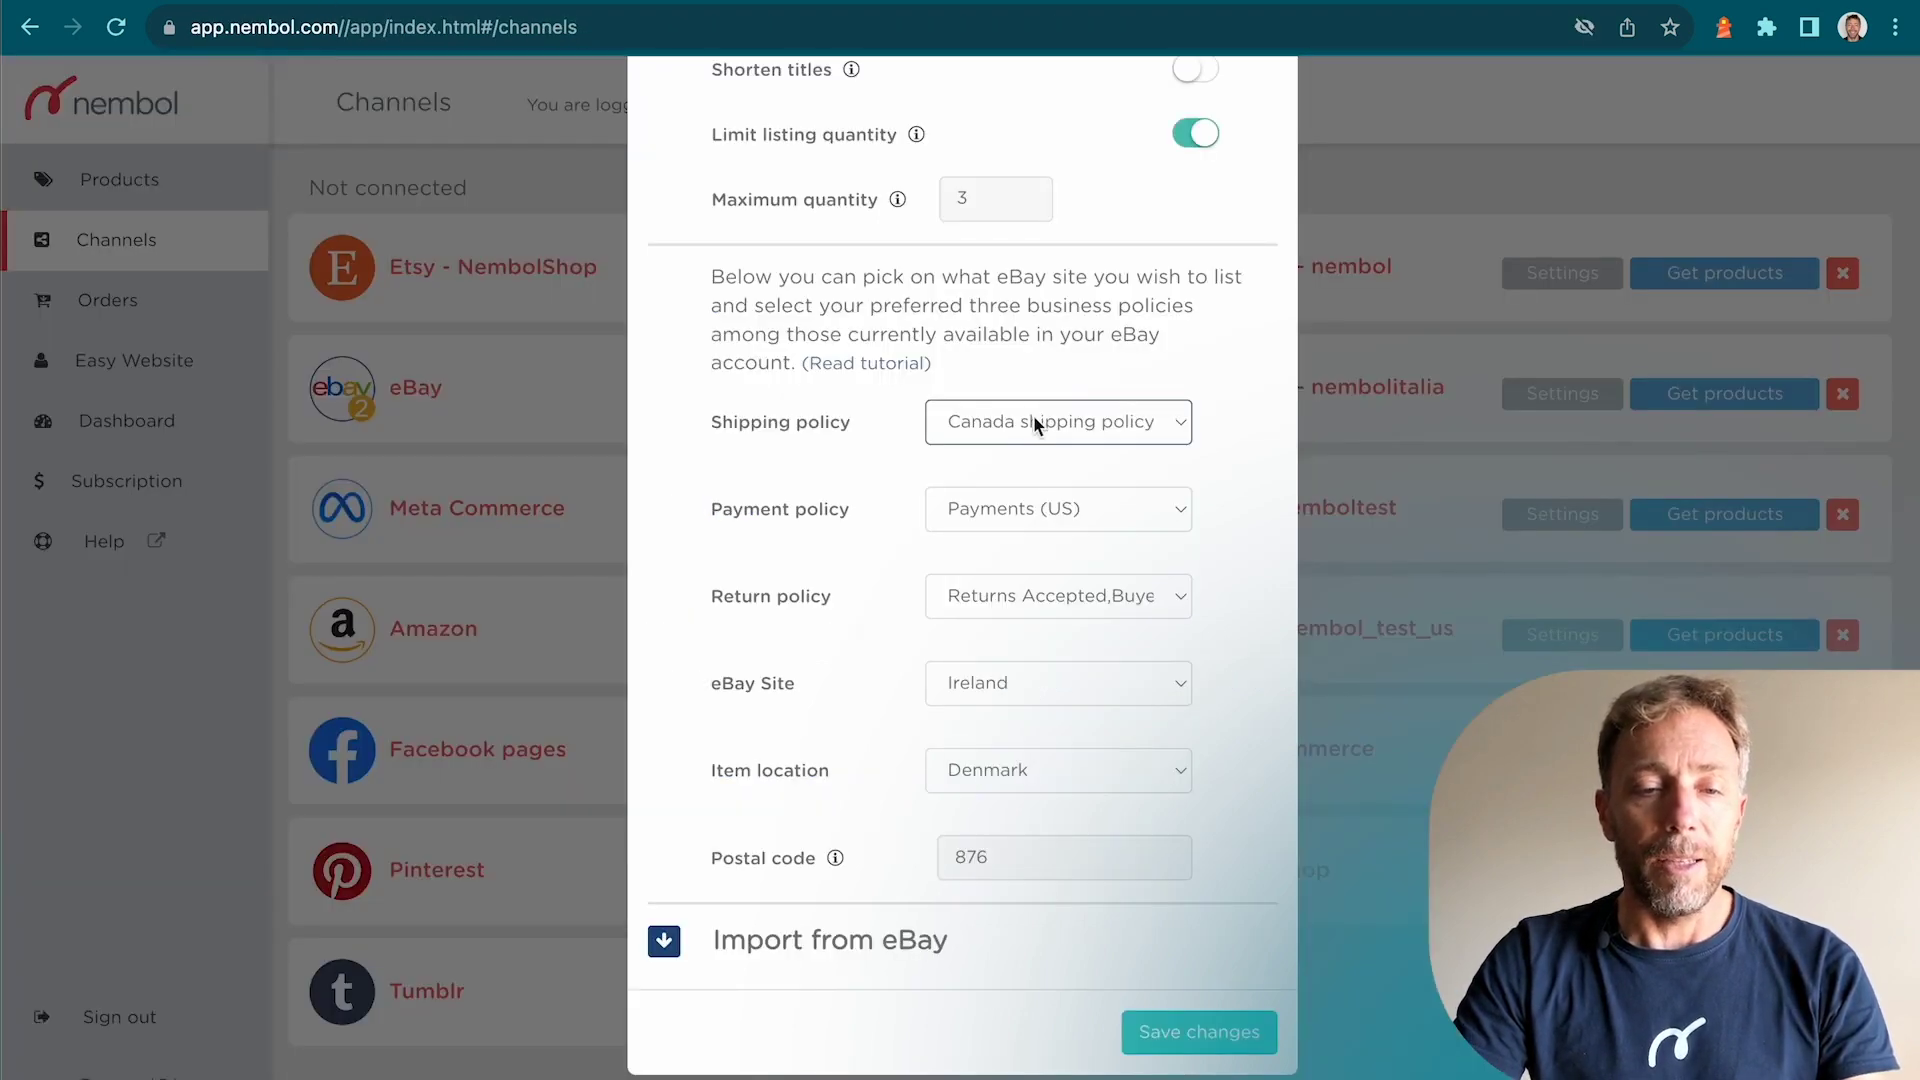
Step: Check Nembol's shipping policy choices, then list eBay's Create policy types
{"action": "left_click", "coordinate": [1034, 424]}
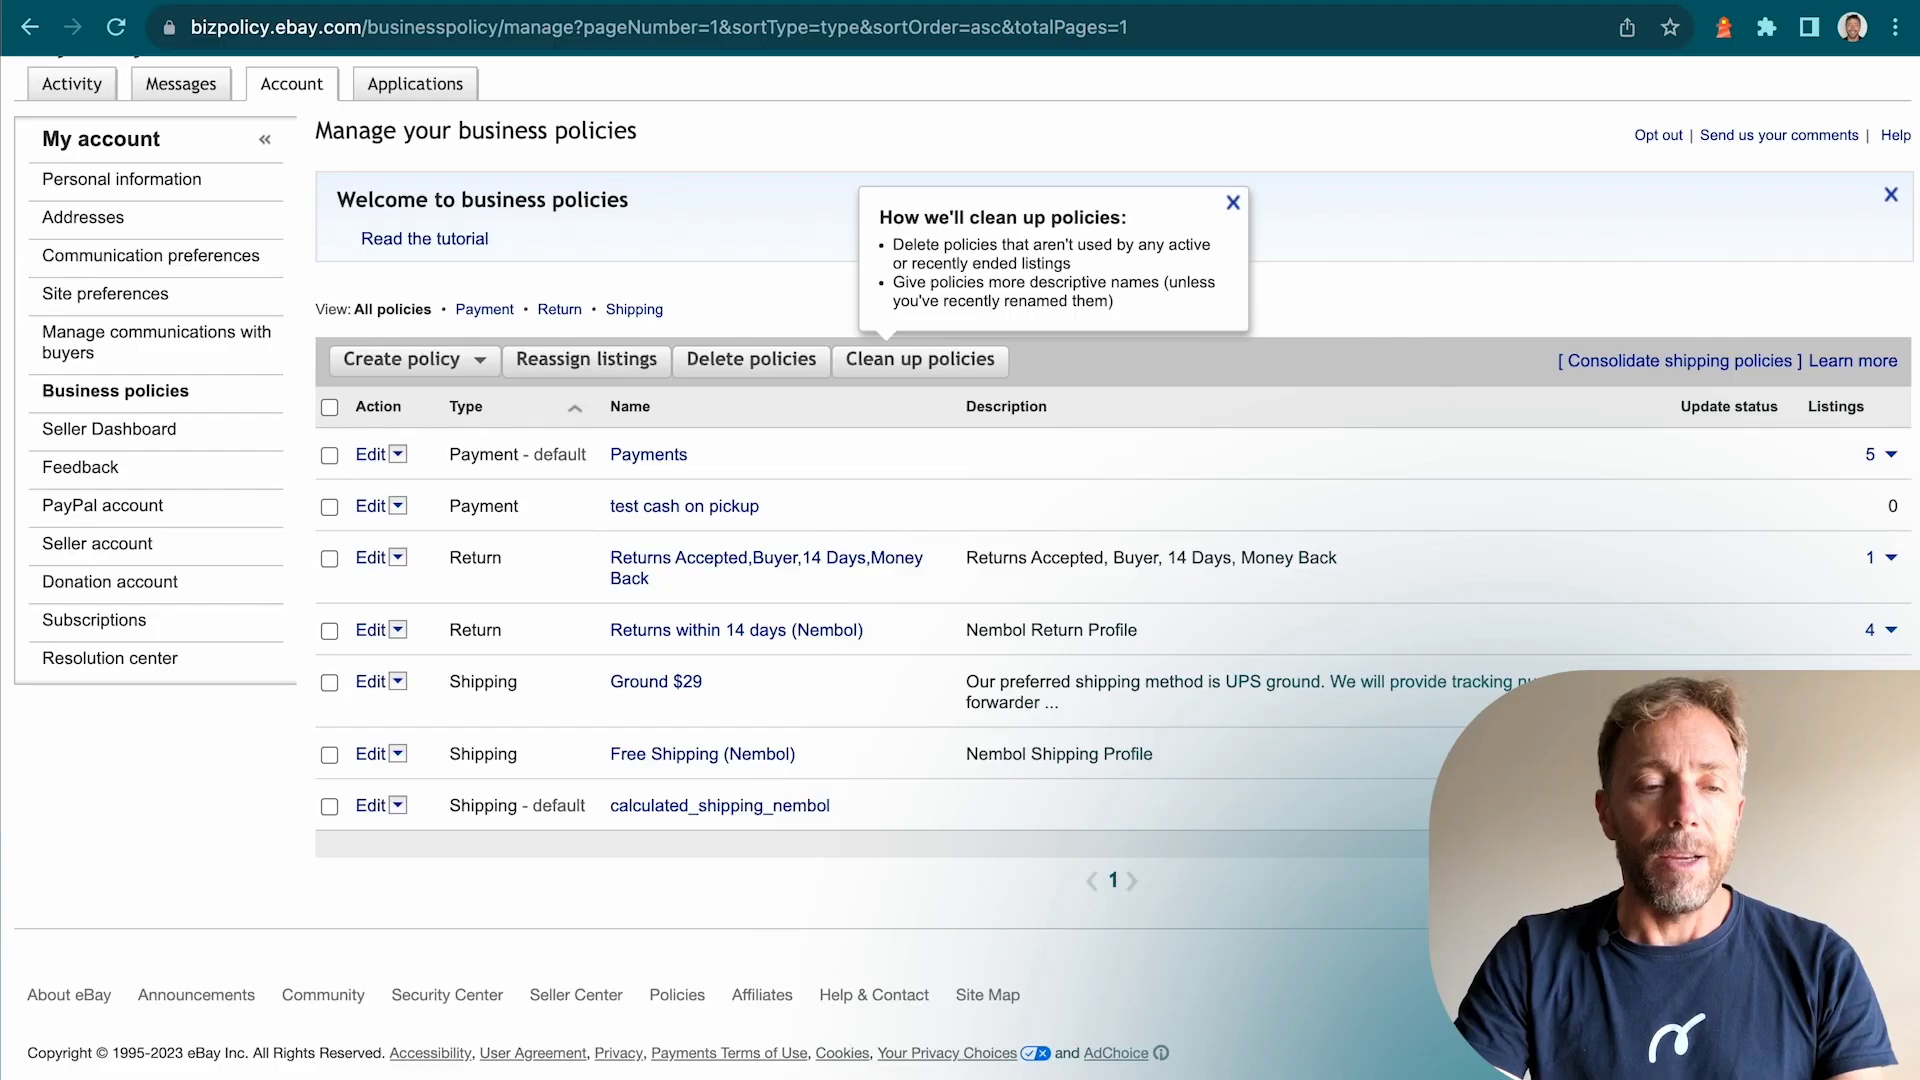
{"action": "left_click", "coordinate": [441, 366]}
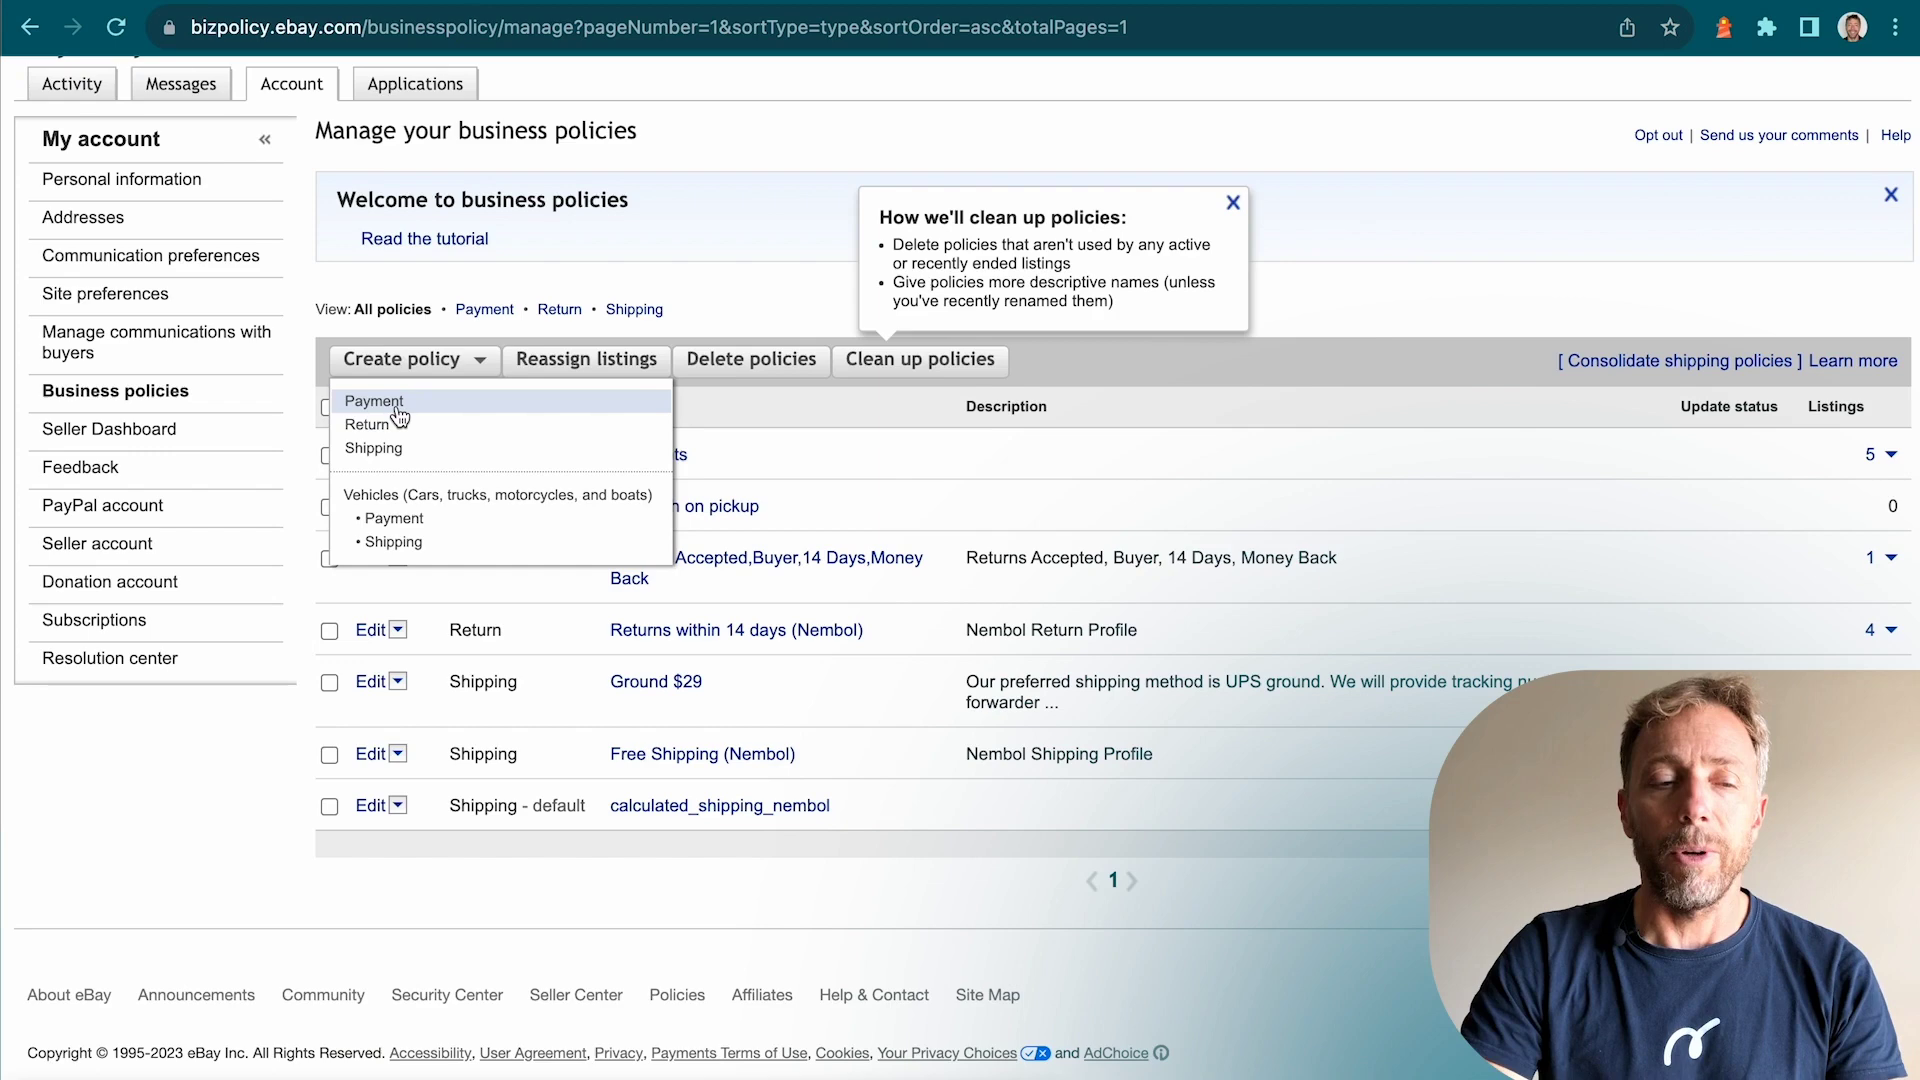
Step: Start a shipping policy named 'Video test shippinfg' with description 'This is a test policy for the video'
{"action": "left_click", "coordinate": [385, 450]}
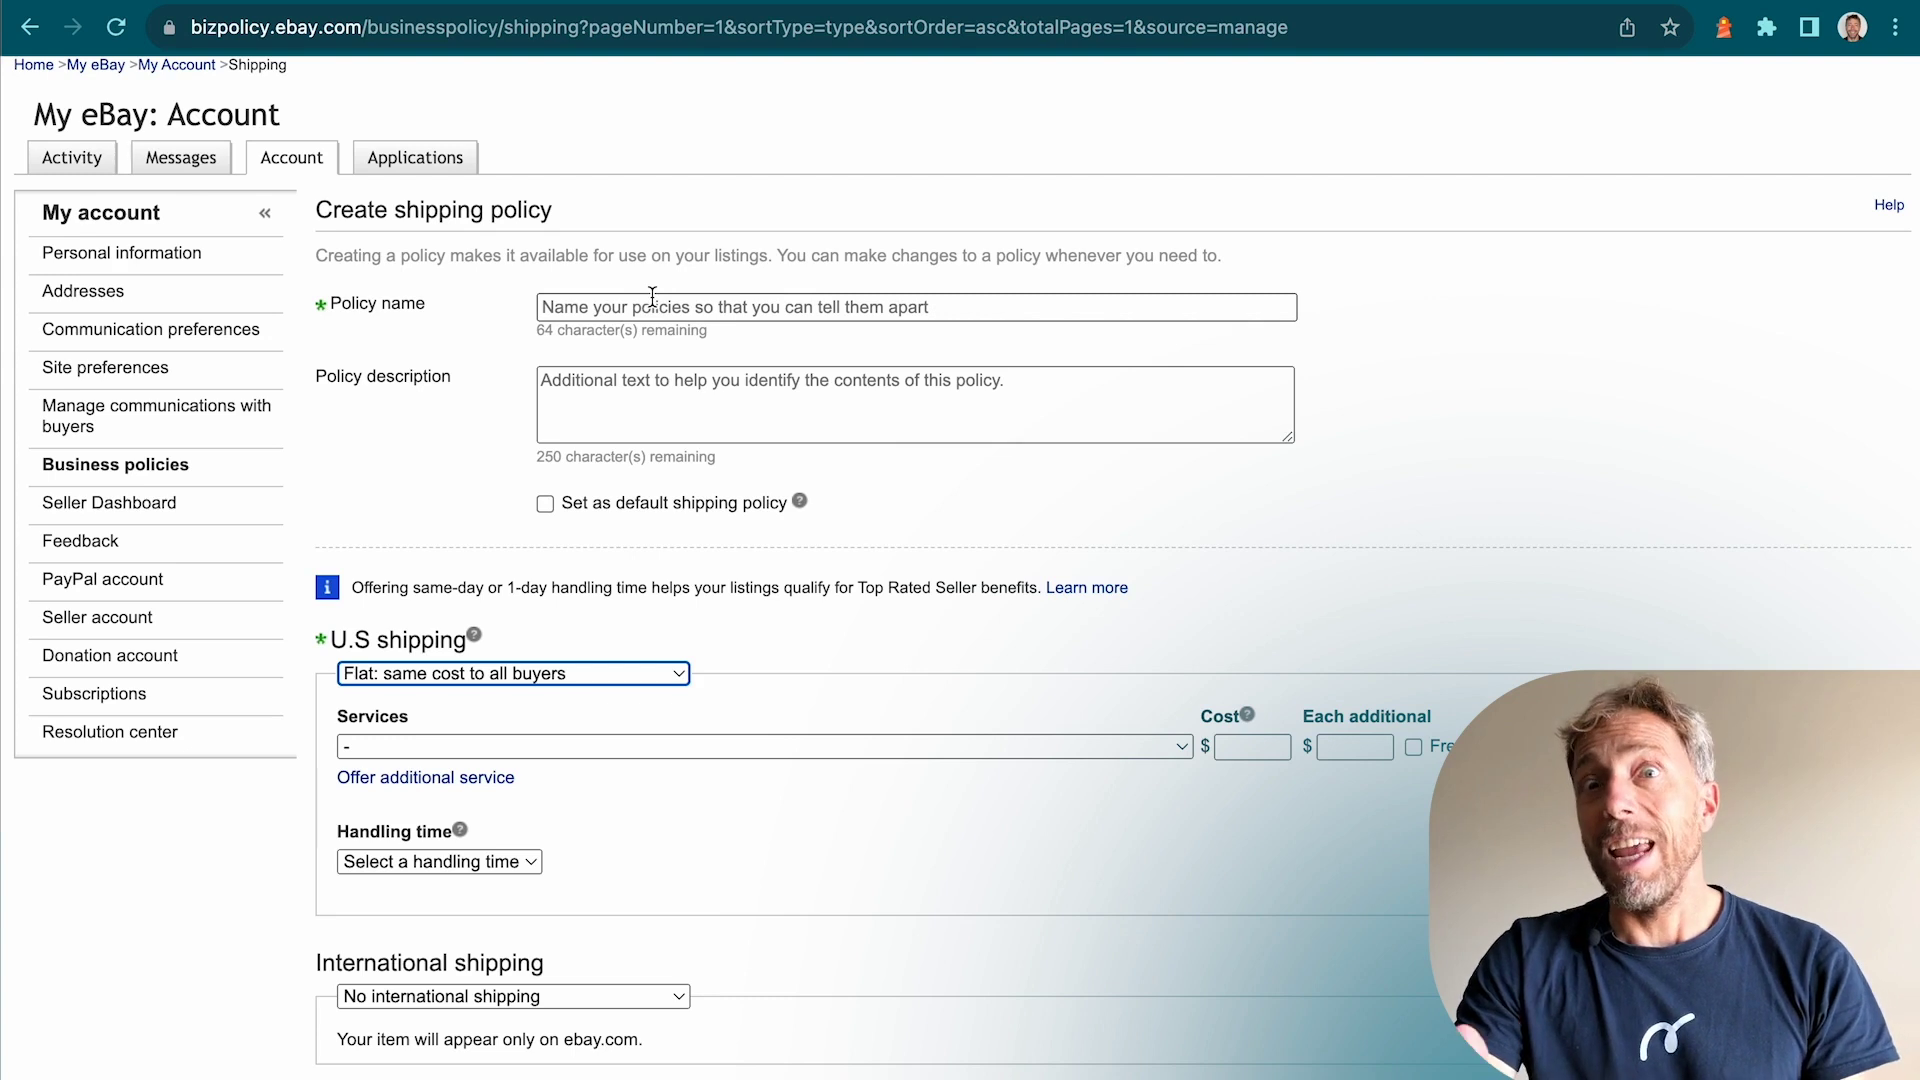
{"action": "left_click", "coordinate": [591, 393]}
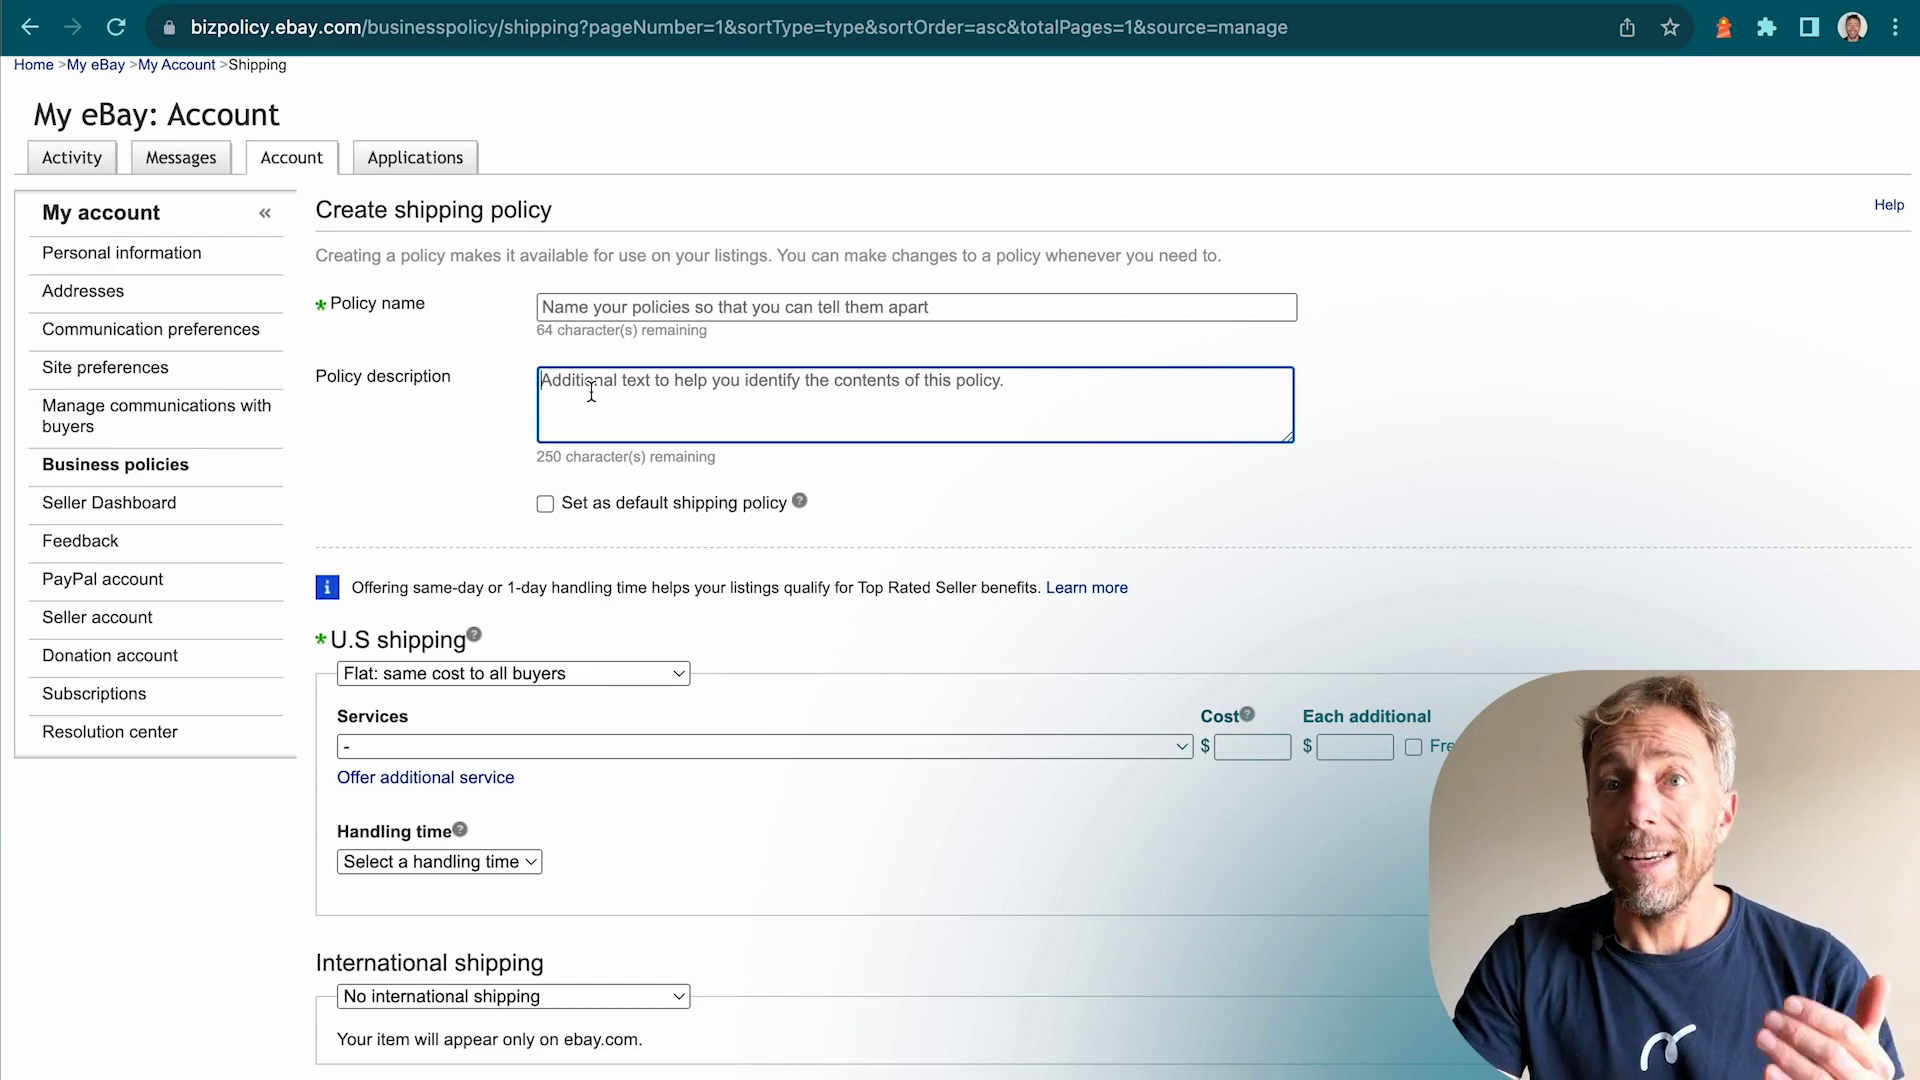
{"action": "left_click", "coordinate": [564, 307]}
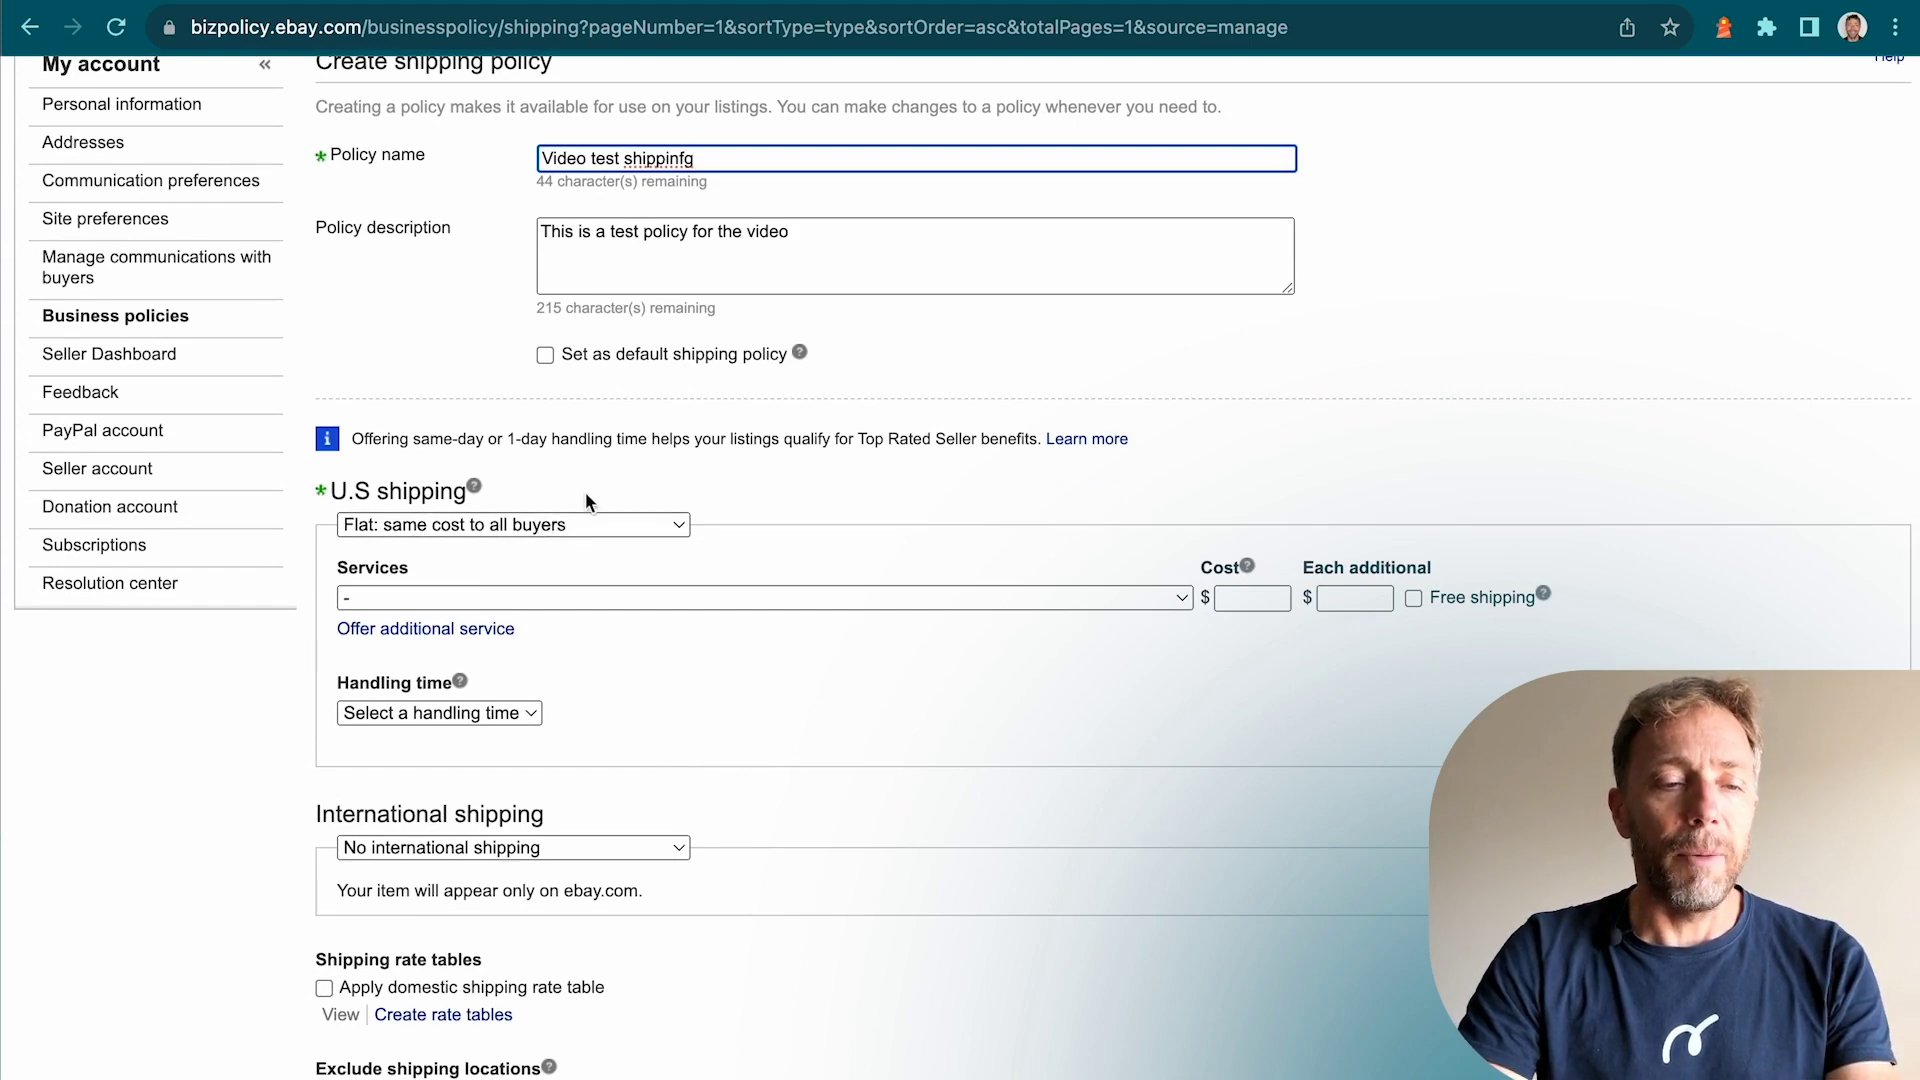
{"action": "scroll", "coordinate": [585, 494], "scroll_direction": "down", "scroll_amount": 1}
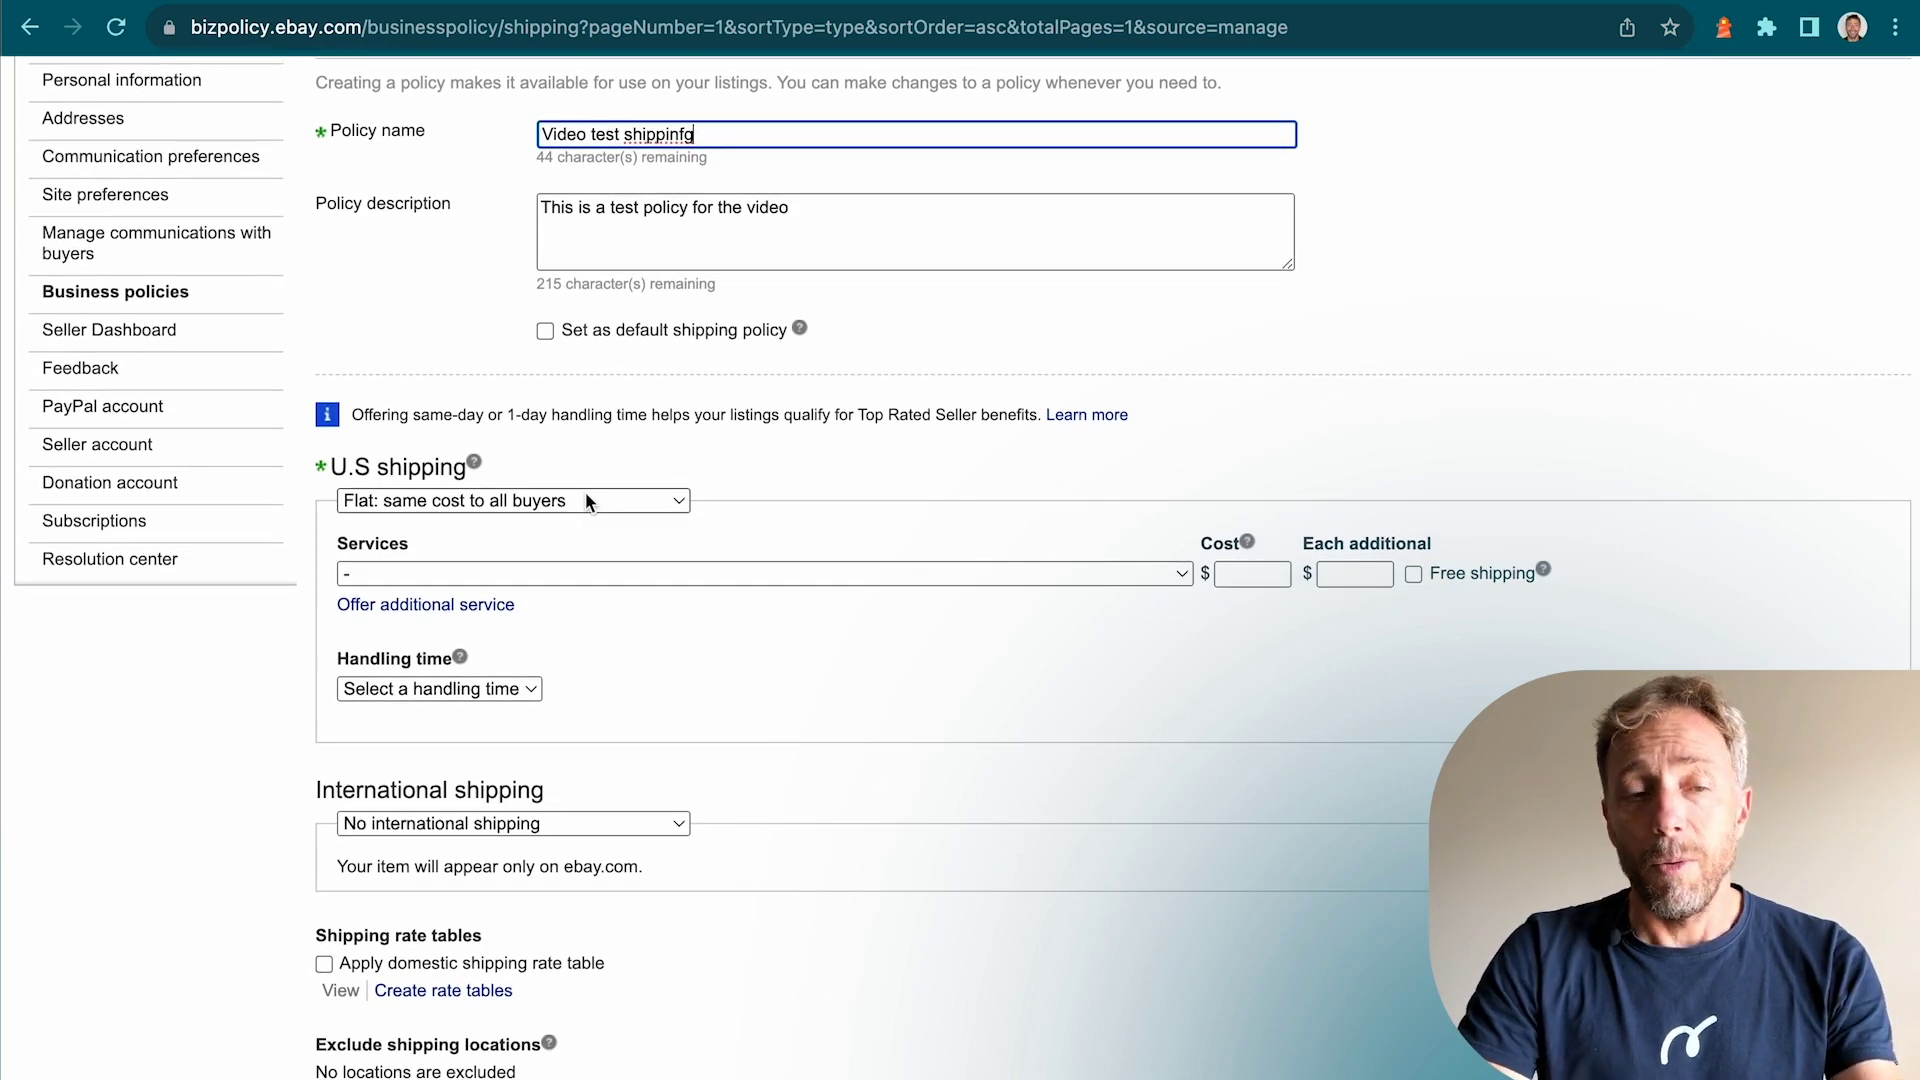
{"action": "scroll", "coordinate": [586, 494], "scroll_direction": "down", "scroll_amount": 3}
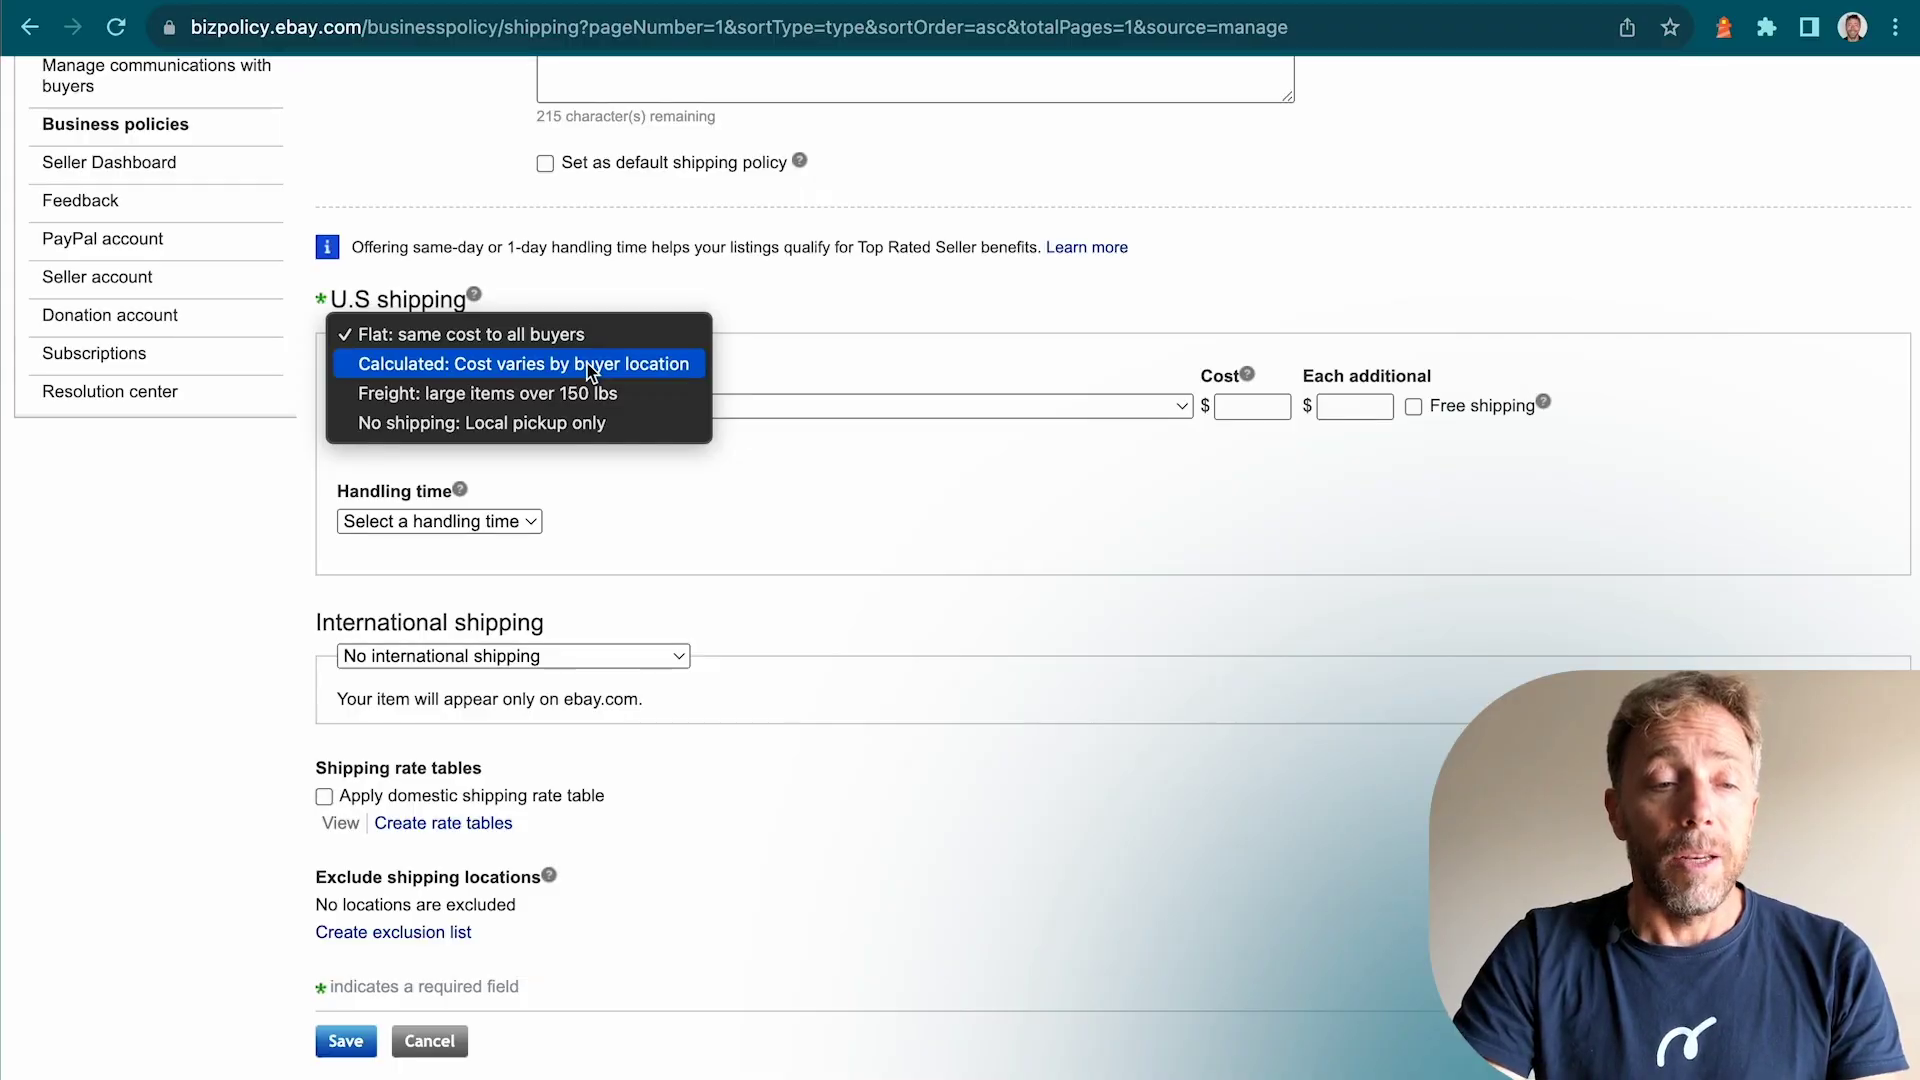
Step: Set U.S. shipping to Calculated with the USPS Priority Mail Legal Flat Rate Envelope service
{"action": "left_click", "coordinate": [537, 364]}
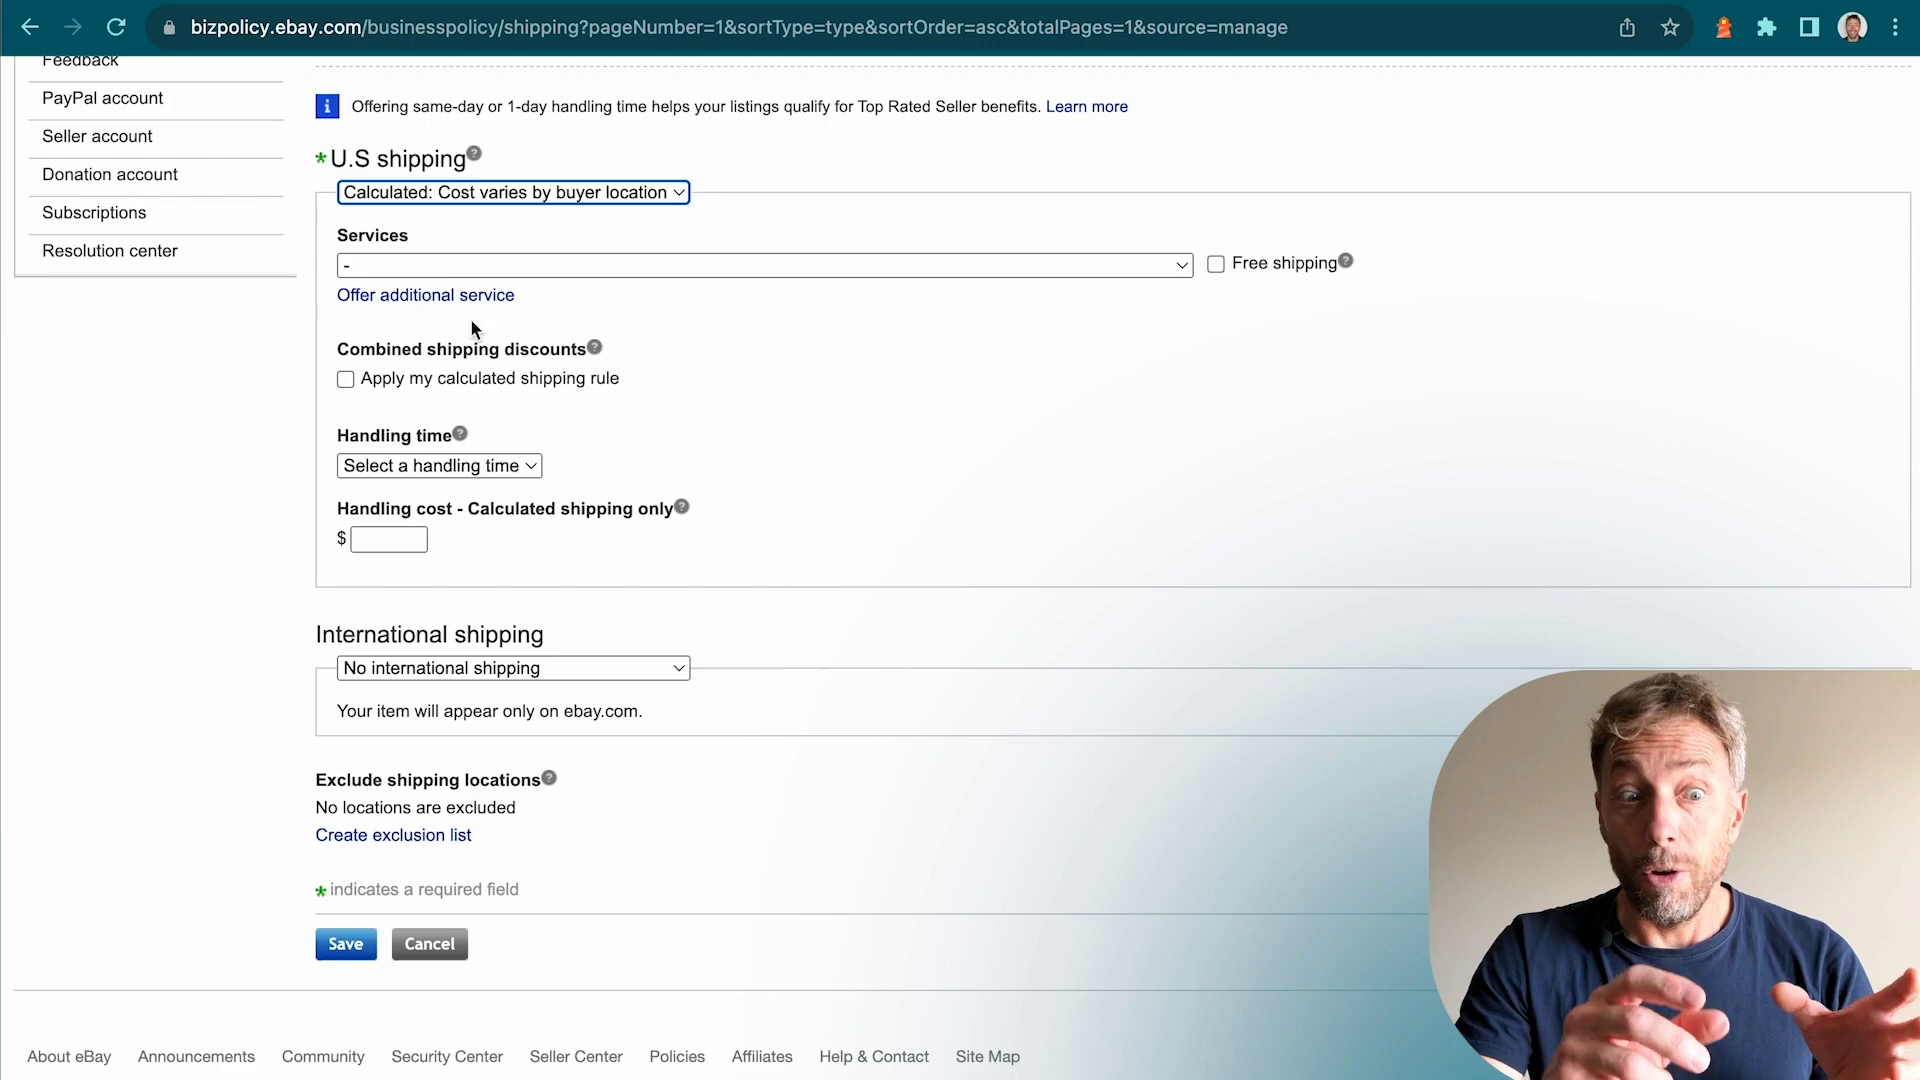
{"action": "left_click", "coordinate": [431, 265]}
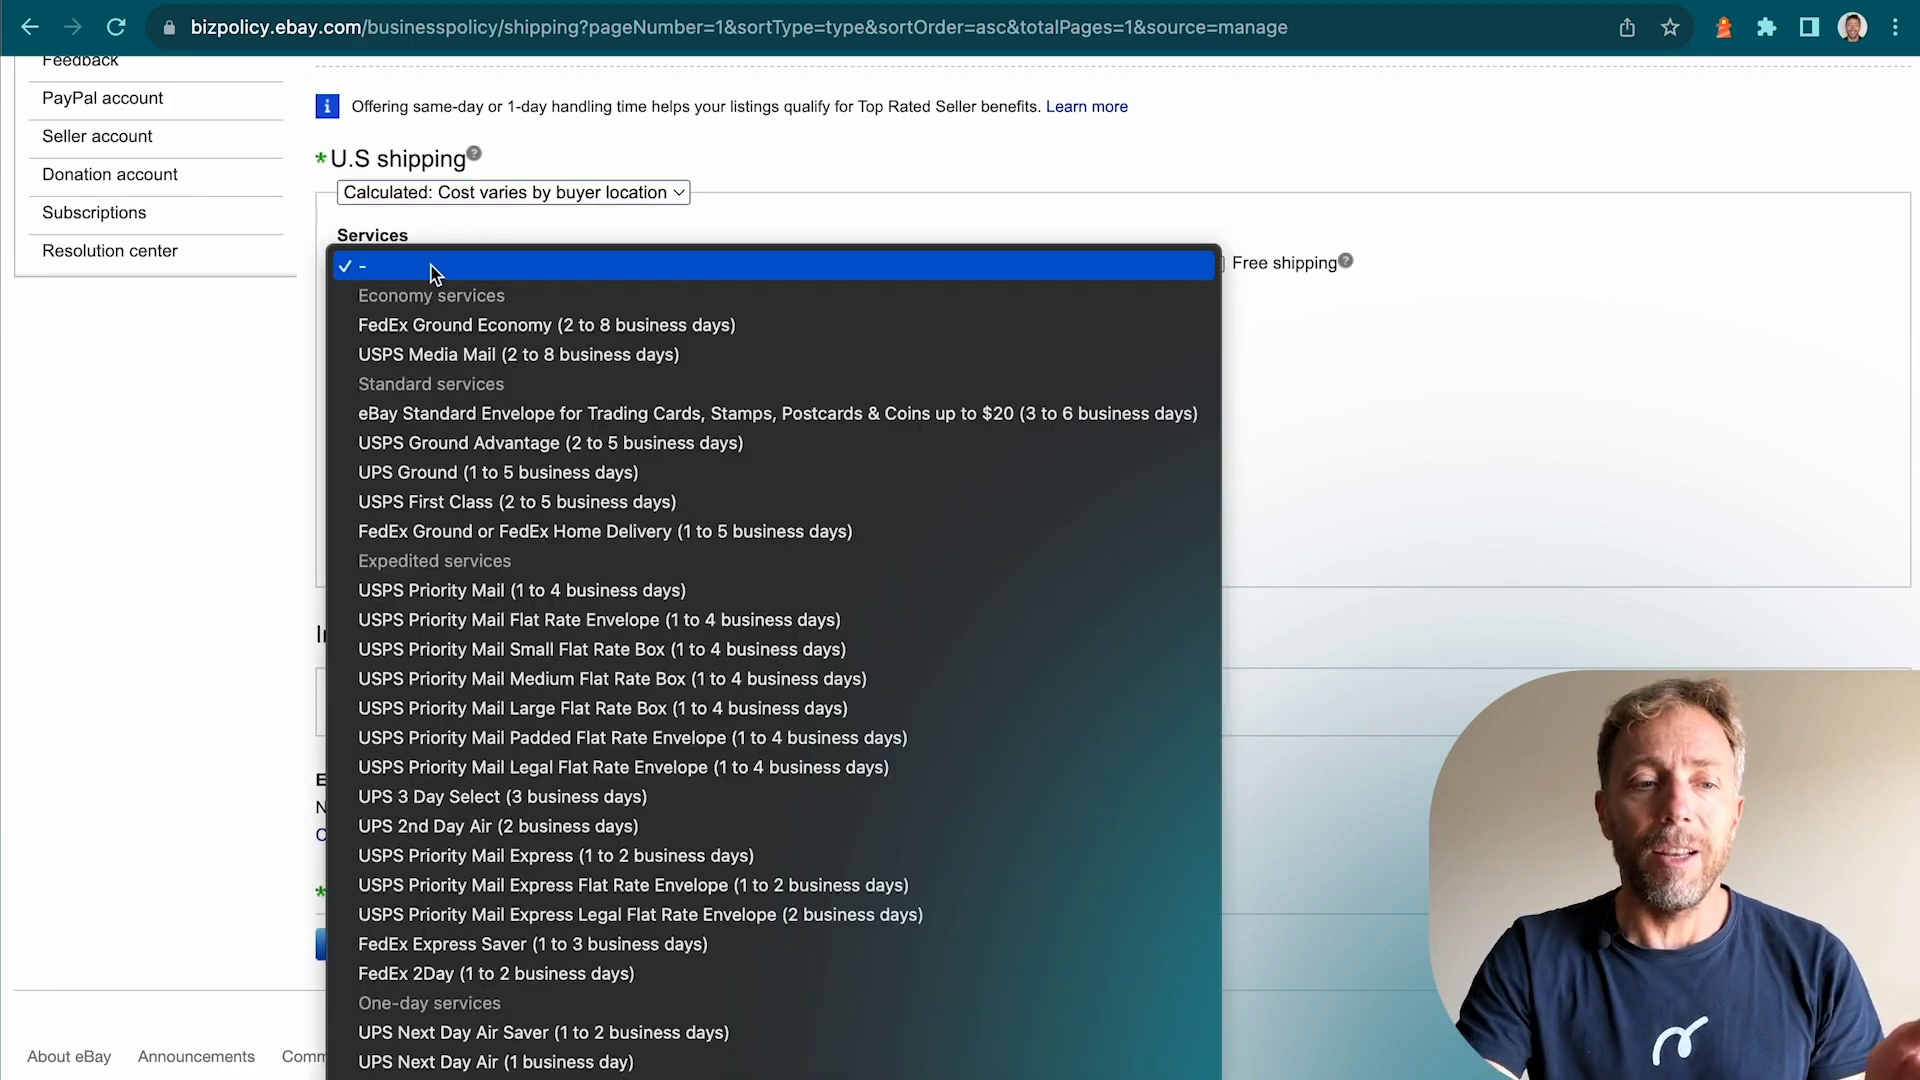
{"action": "scroll", "coordinate": [593, 556], "scroll_direction": "down", "scroll_amount": 2}
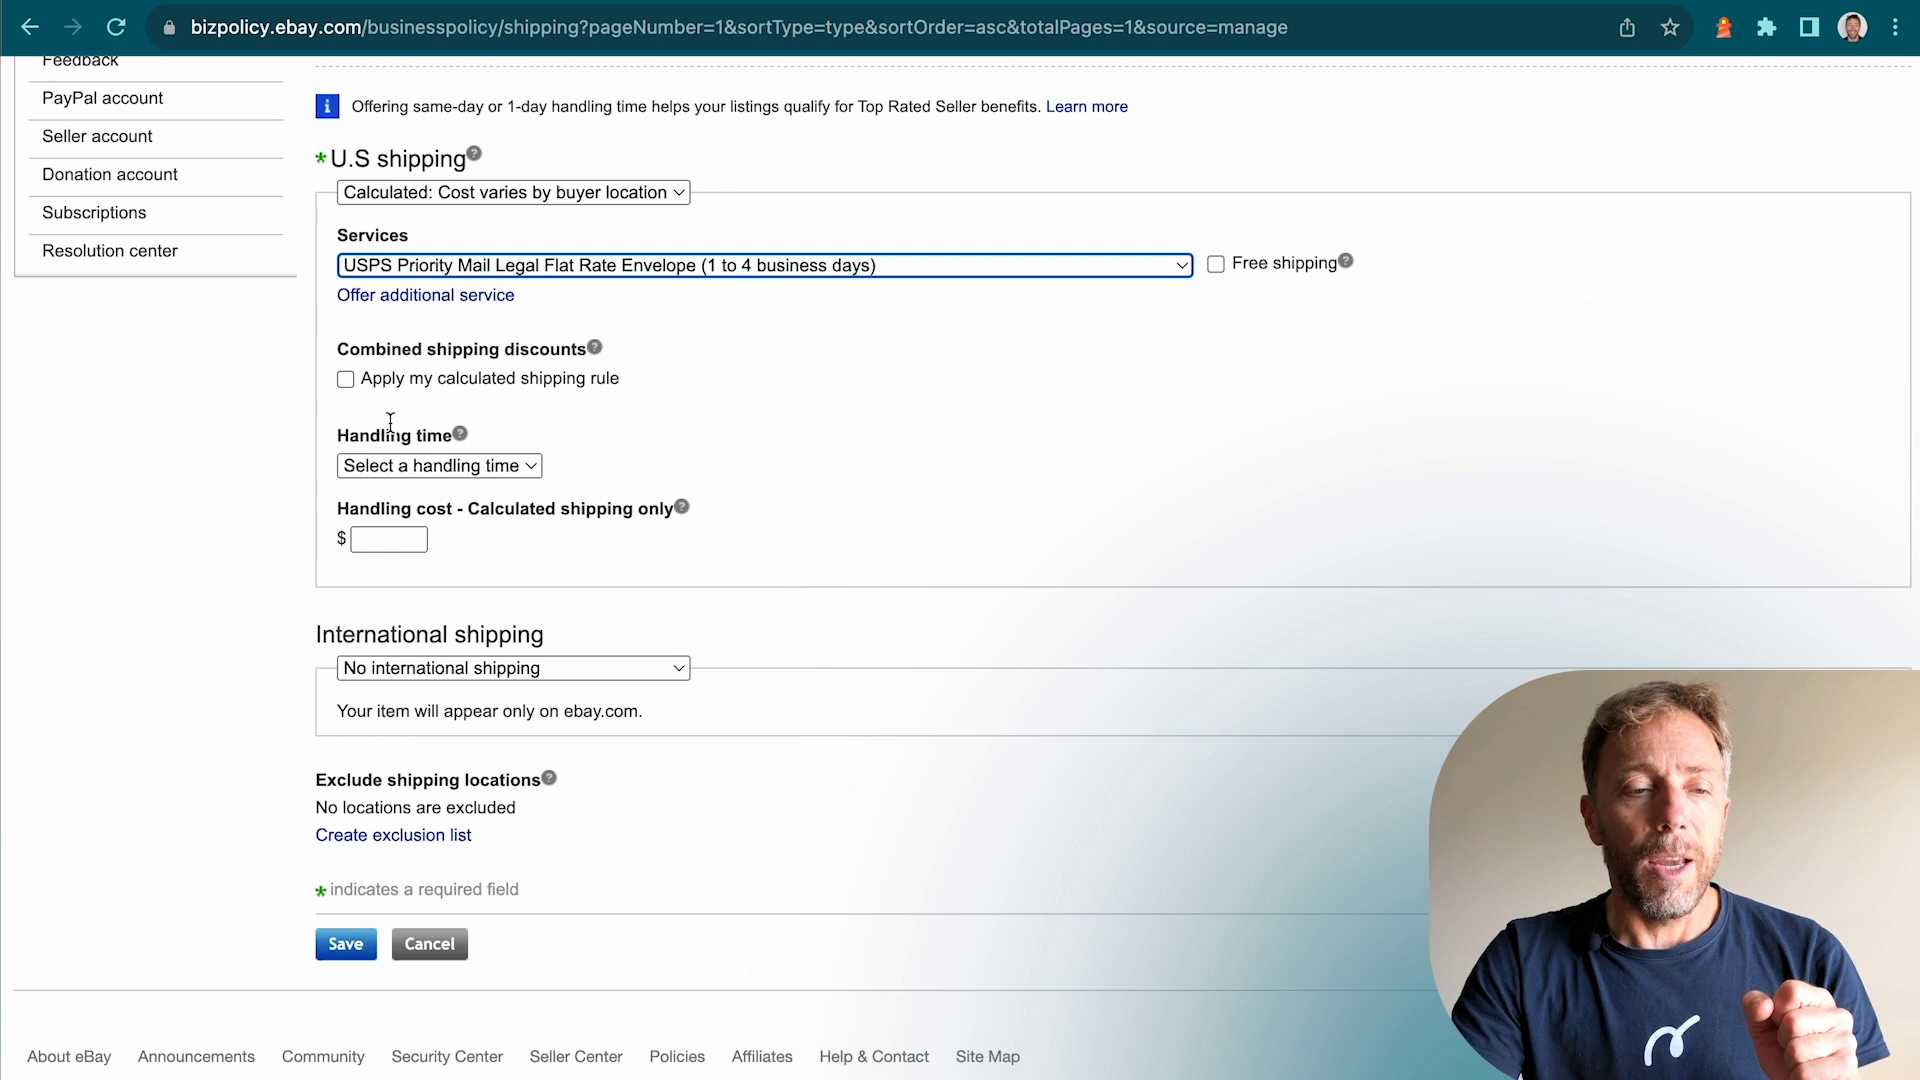
Step: Apply the calculated shipping rule for combined discounts and choose a 2 business days handling time
{"action": "left_click", "coordinate": [344, 382]}
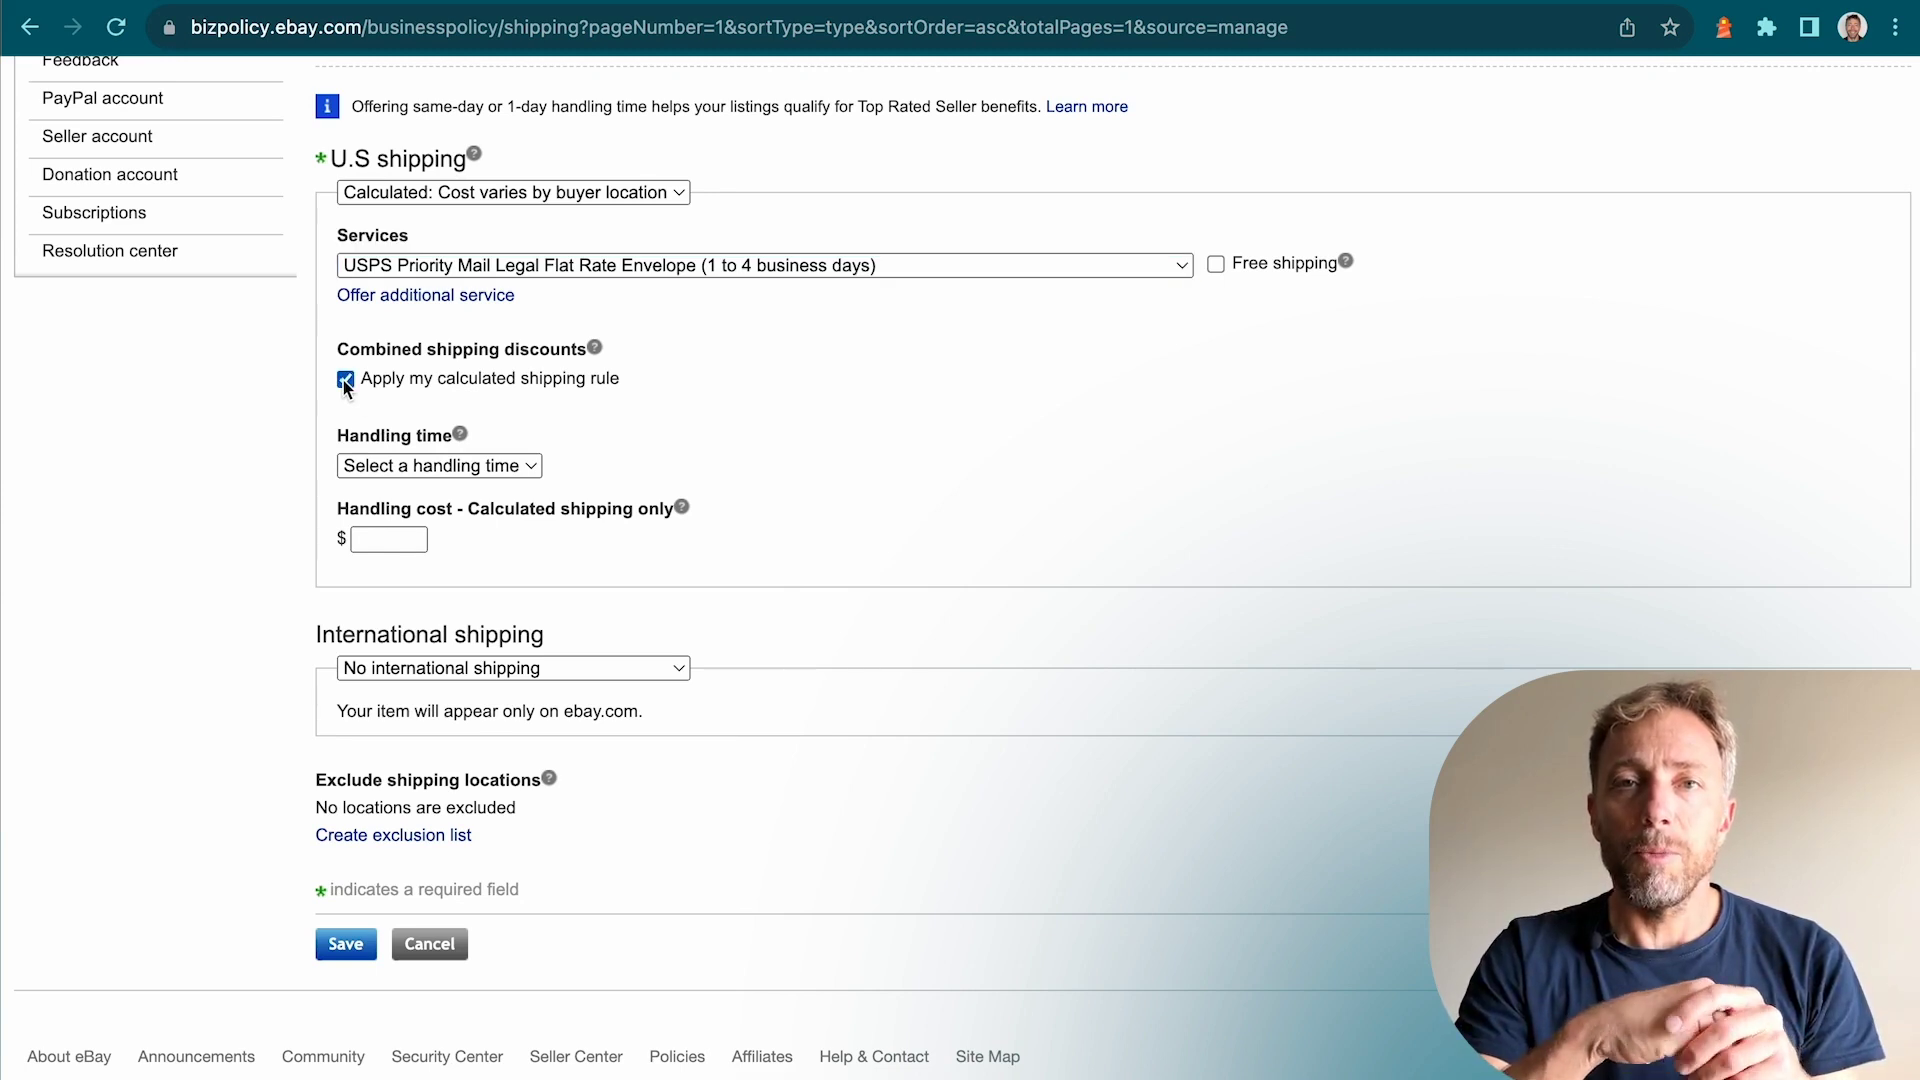
{"action": "left_click", "coordinate": [386, 470]}
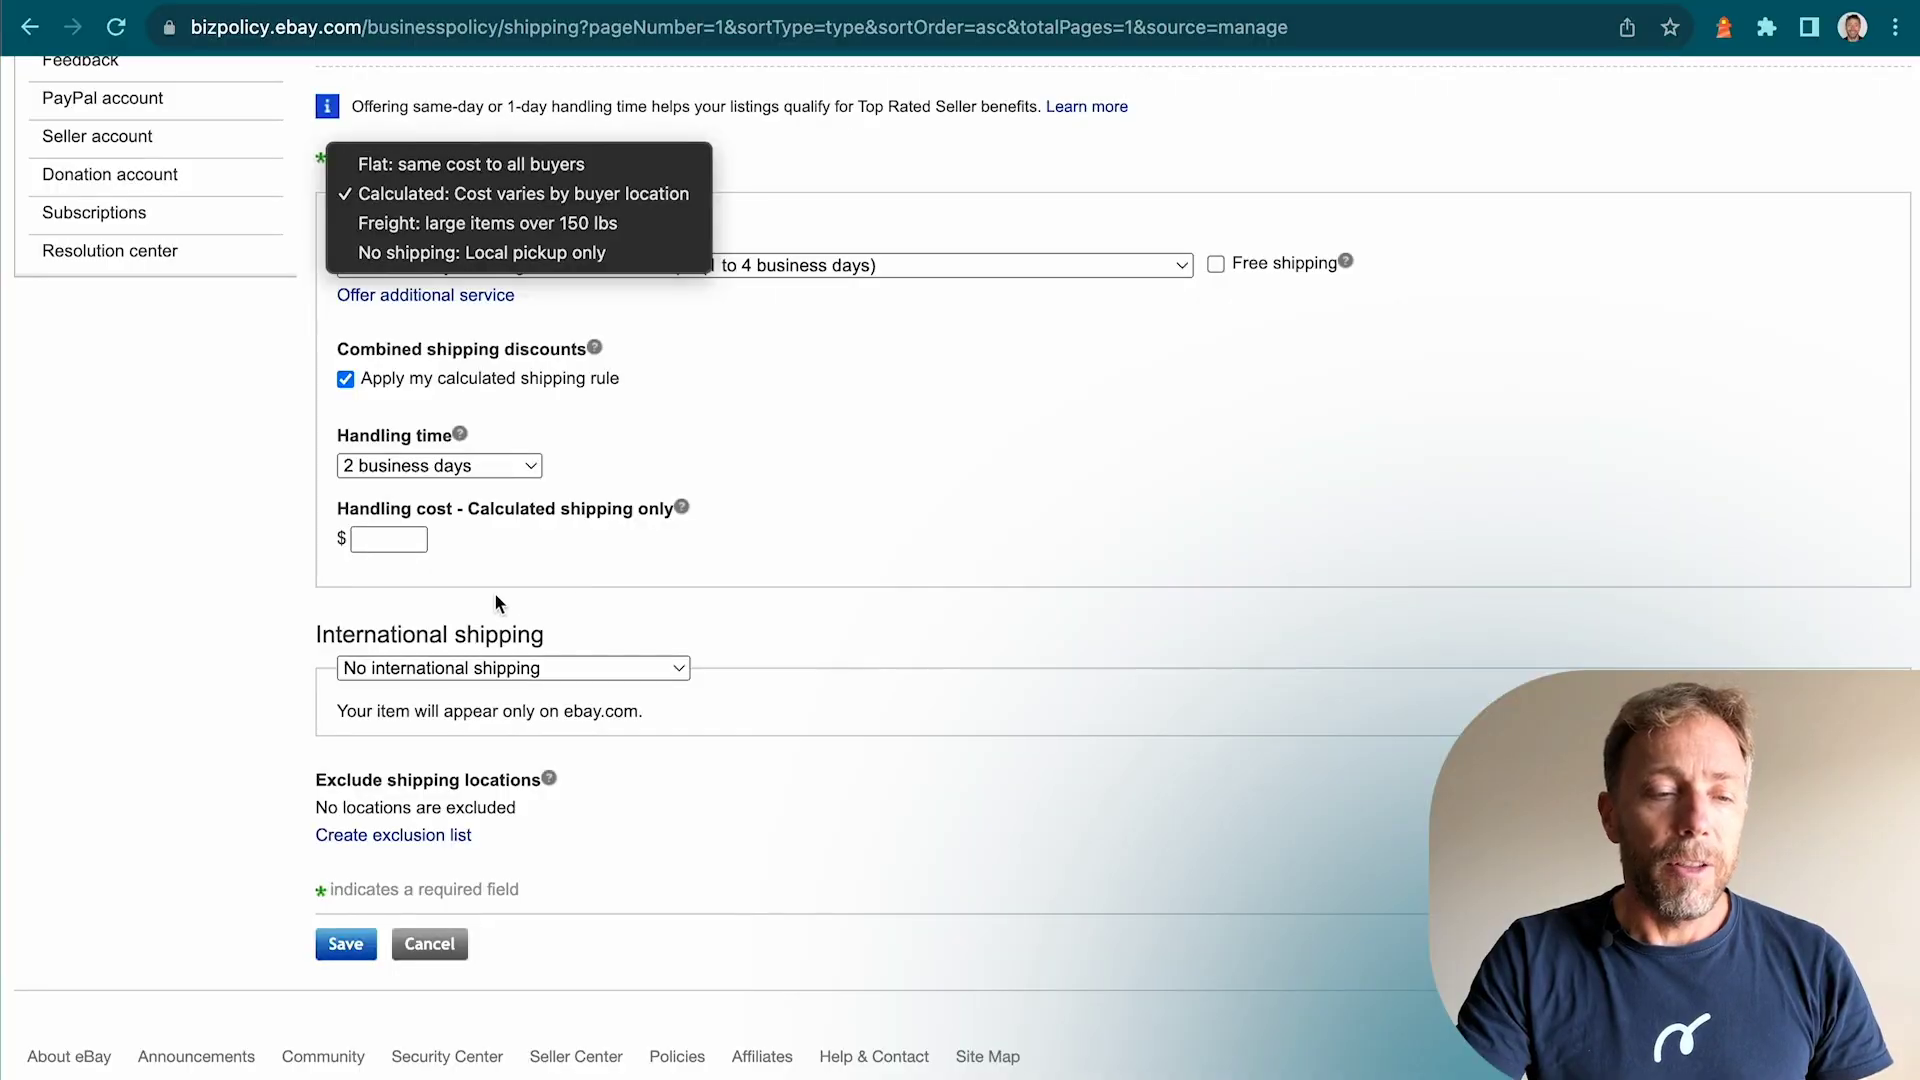
Step: Keep calculated U.S. shipping, set international shipping to Flat, and save 'Video test shippinfg'
{"action": "left_click", "coordinate": [494, 604]}
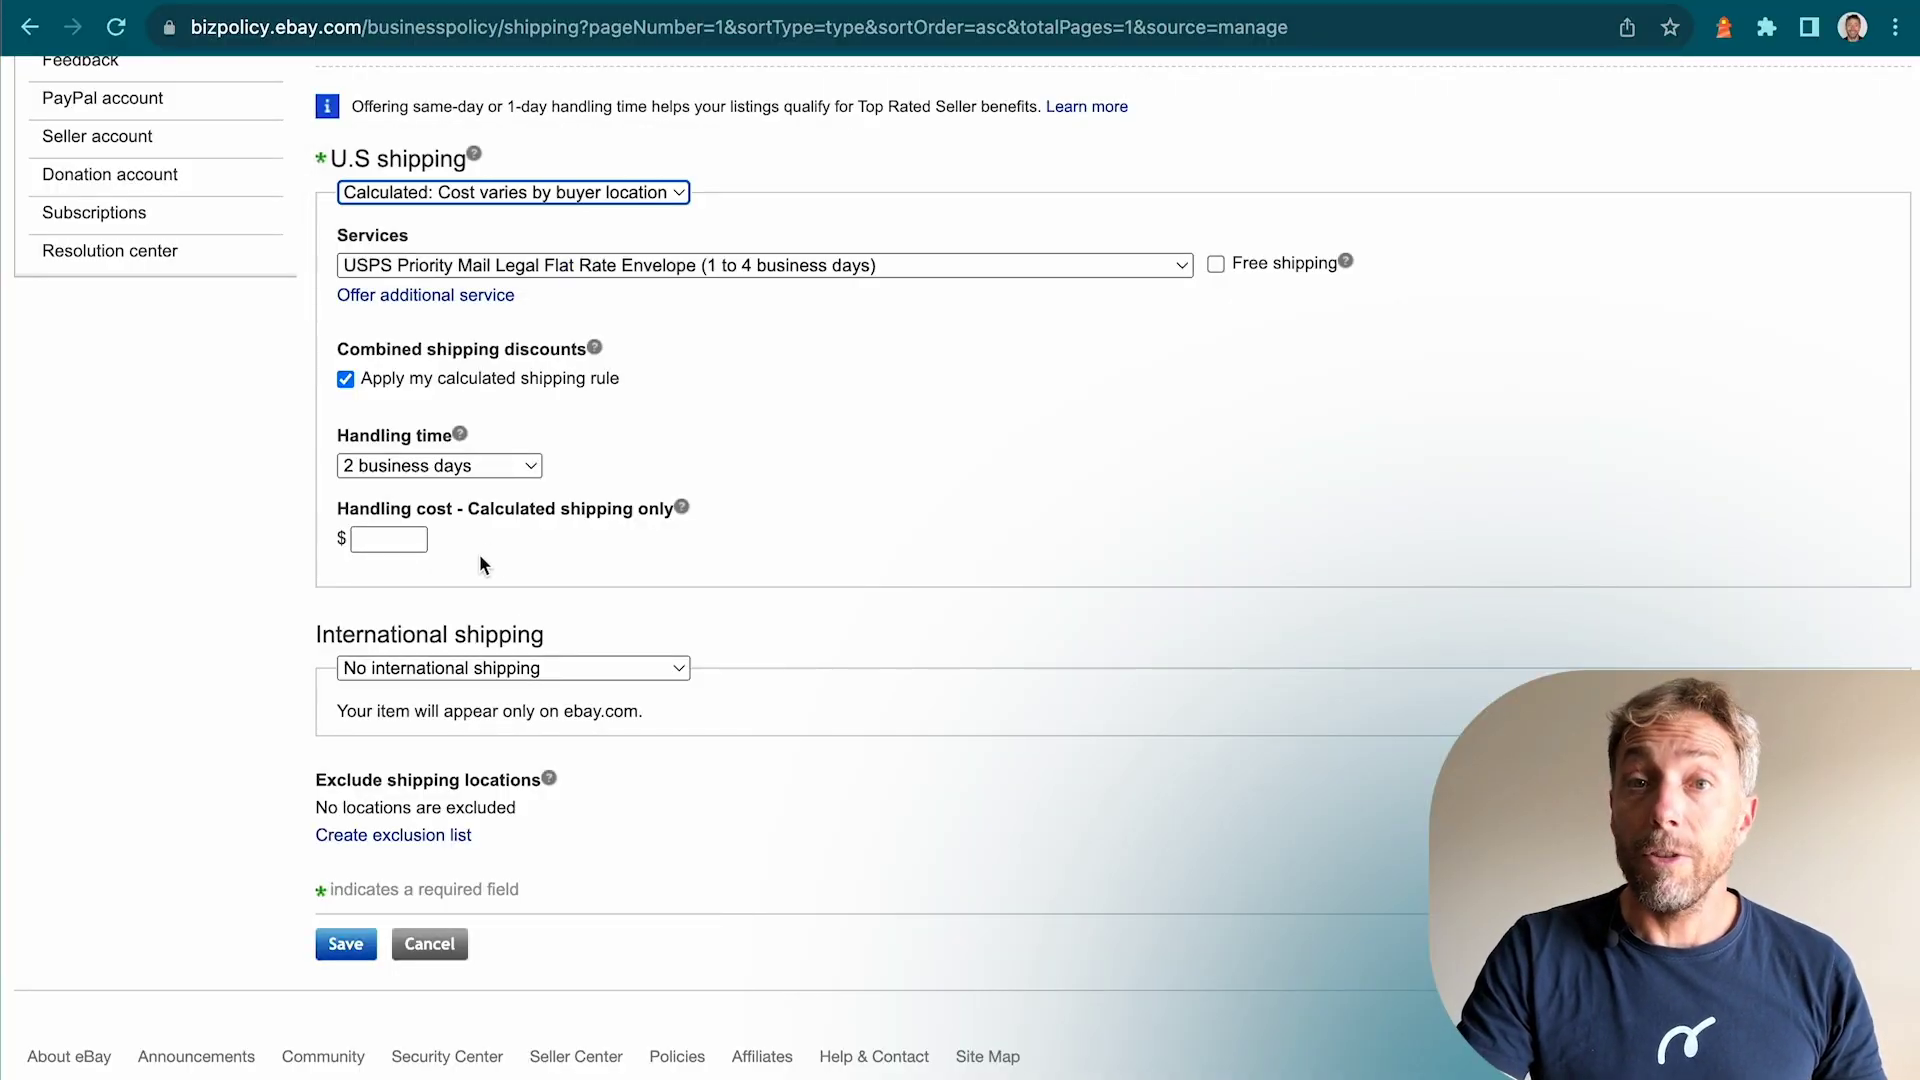
{"action": "left_click", "coordinate": [414, 672]}
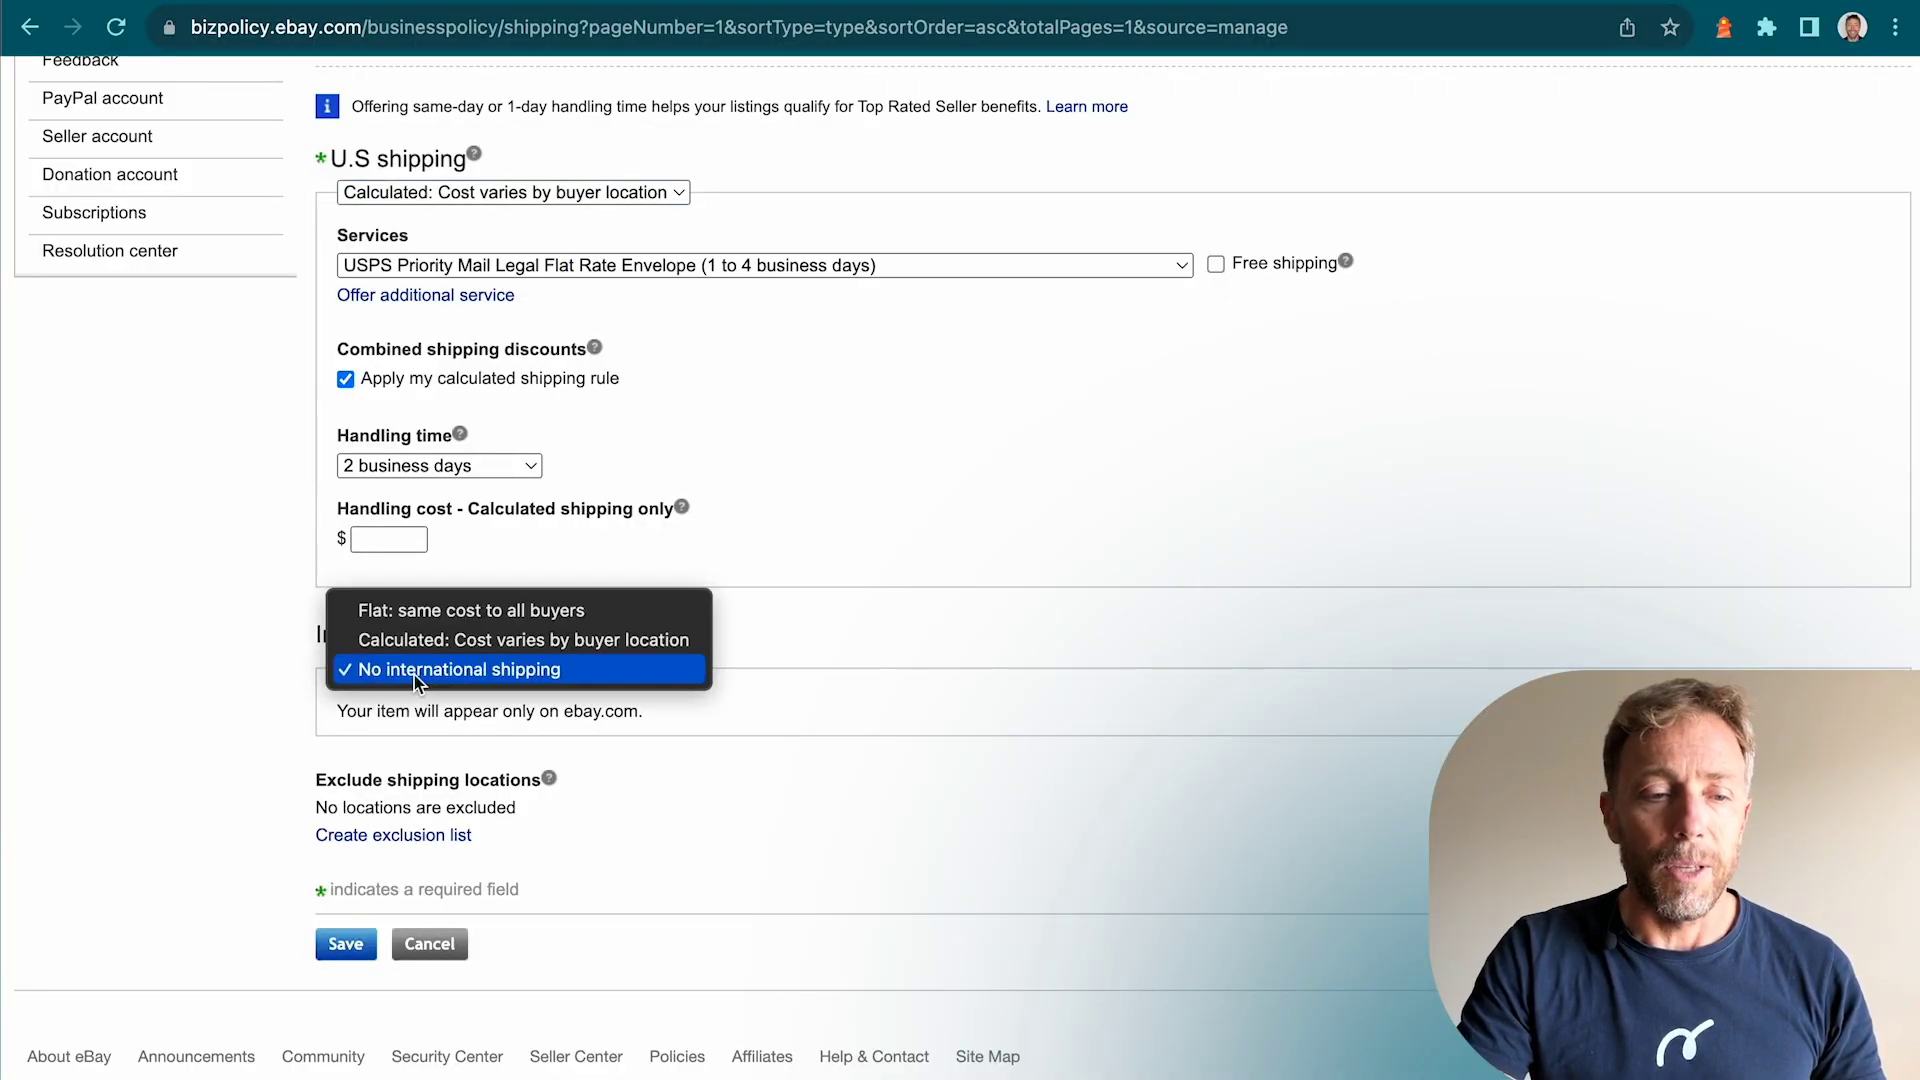
{"action": "left_click", "coordinate": [416, 619]}
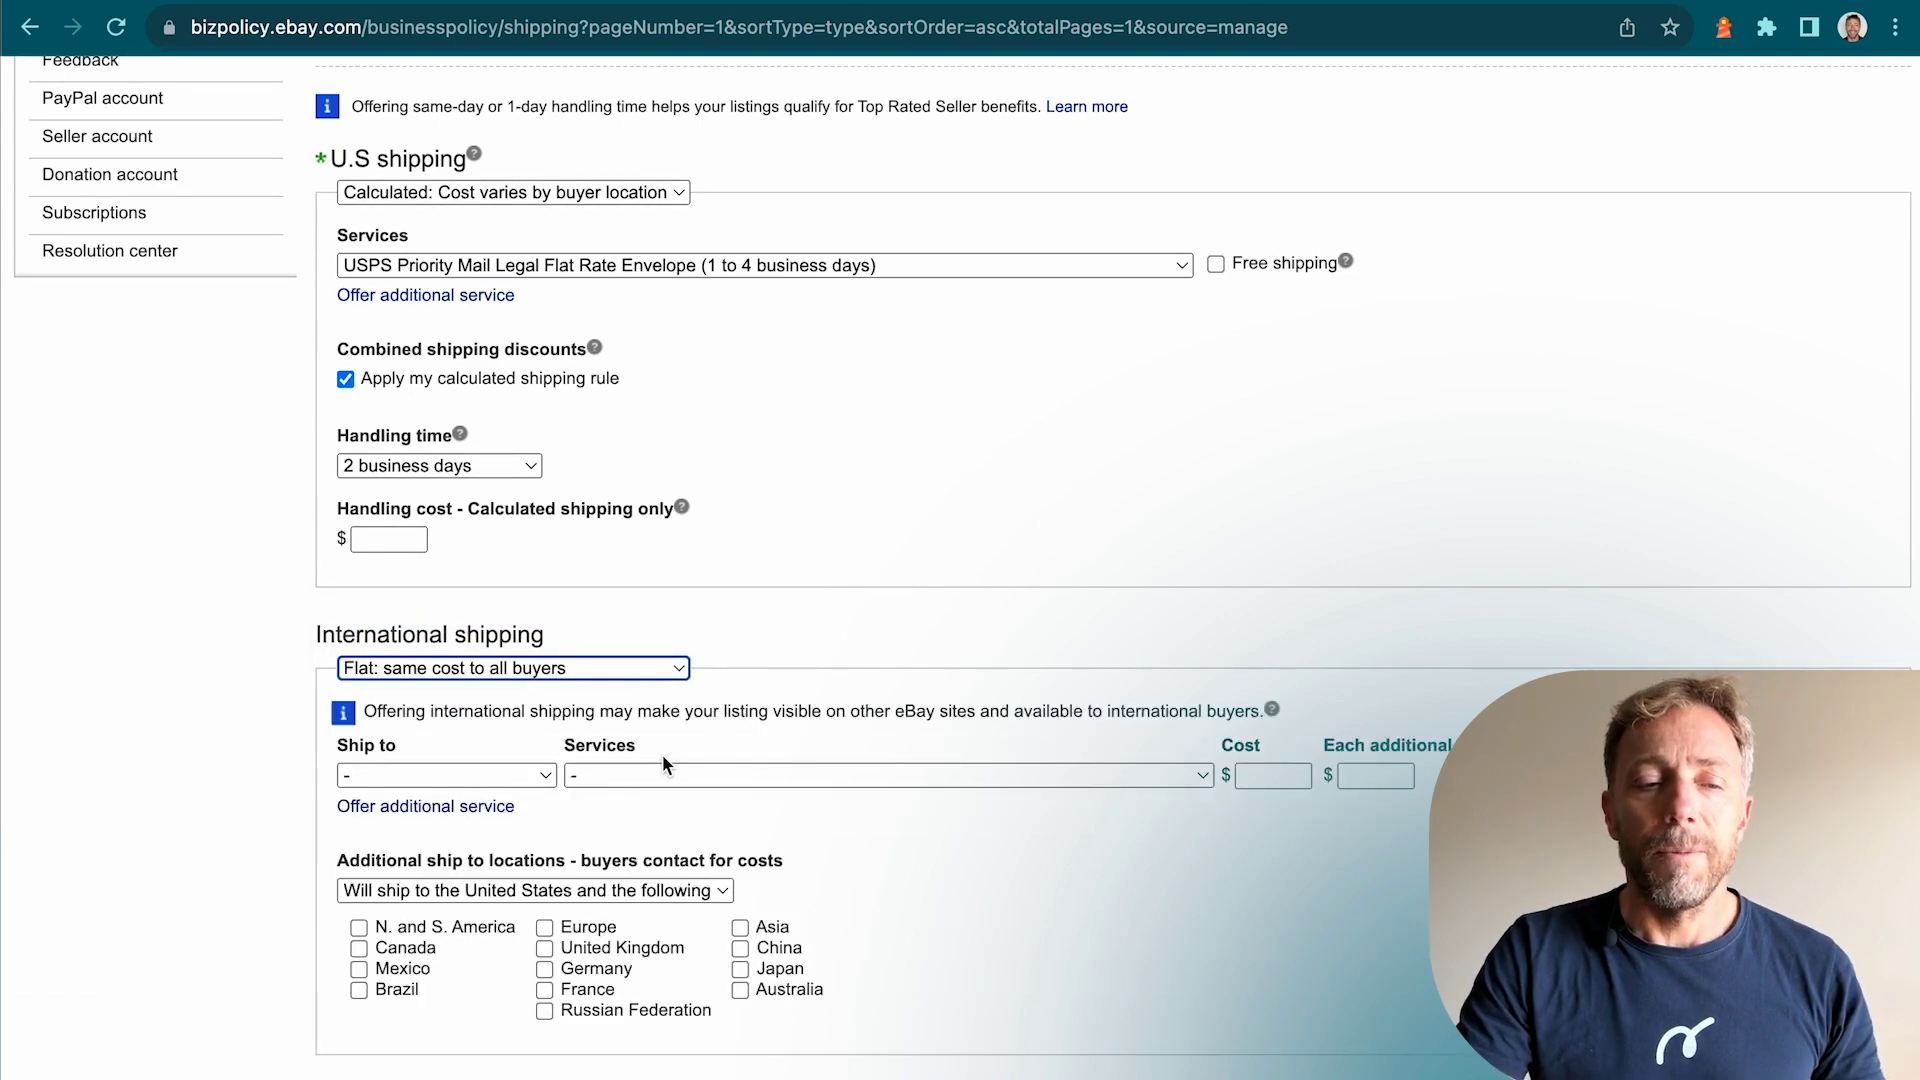
{"action": "scroll", "coordinate": [662, 754], "scroll_direction": "down", "scroll_amount": 2}
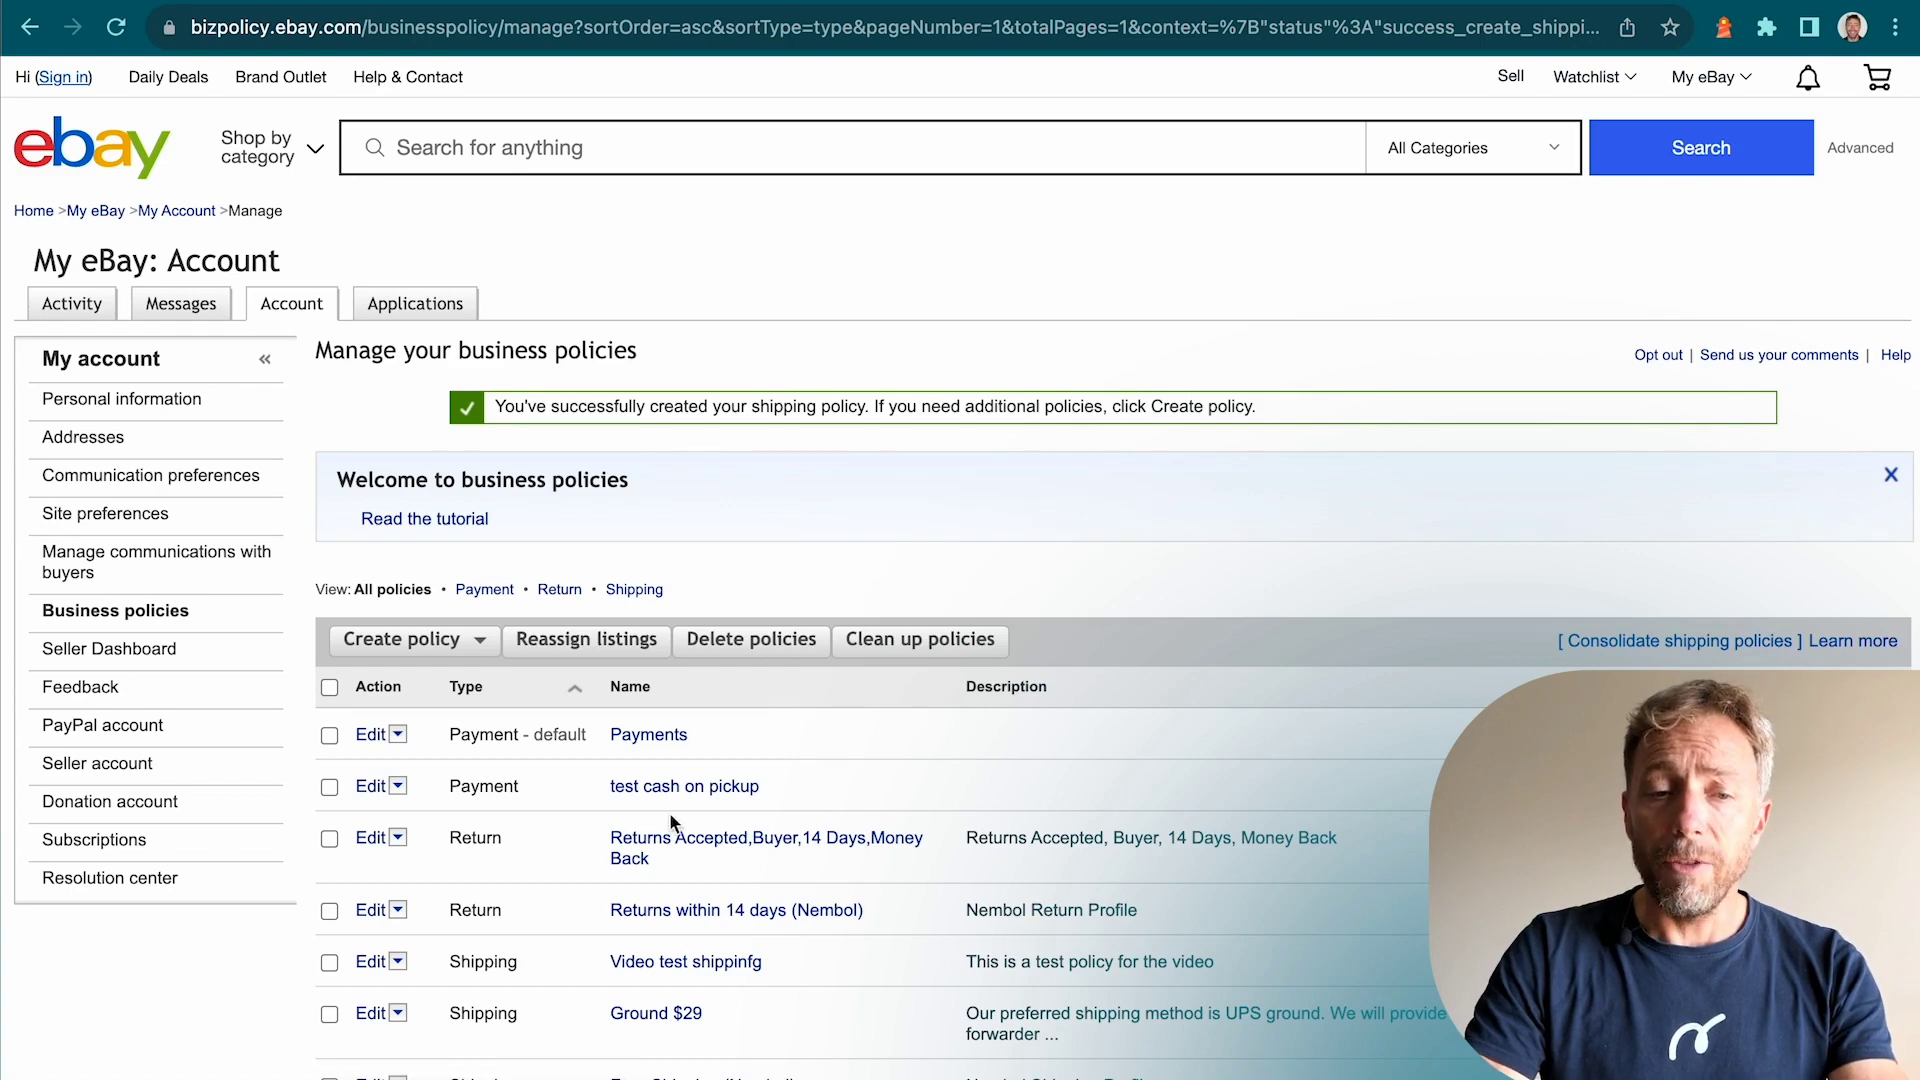
{"action": "scroll", "coordinate": [806, 758], "scroll_direction": "down", "scroll_amount": 2}
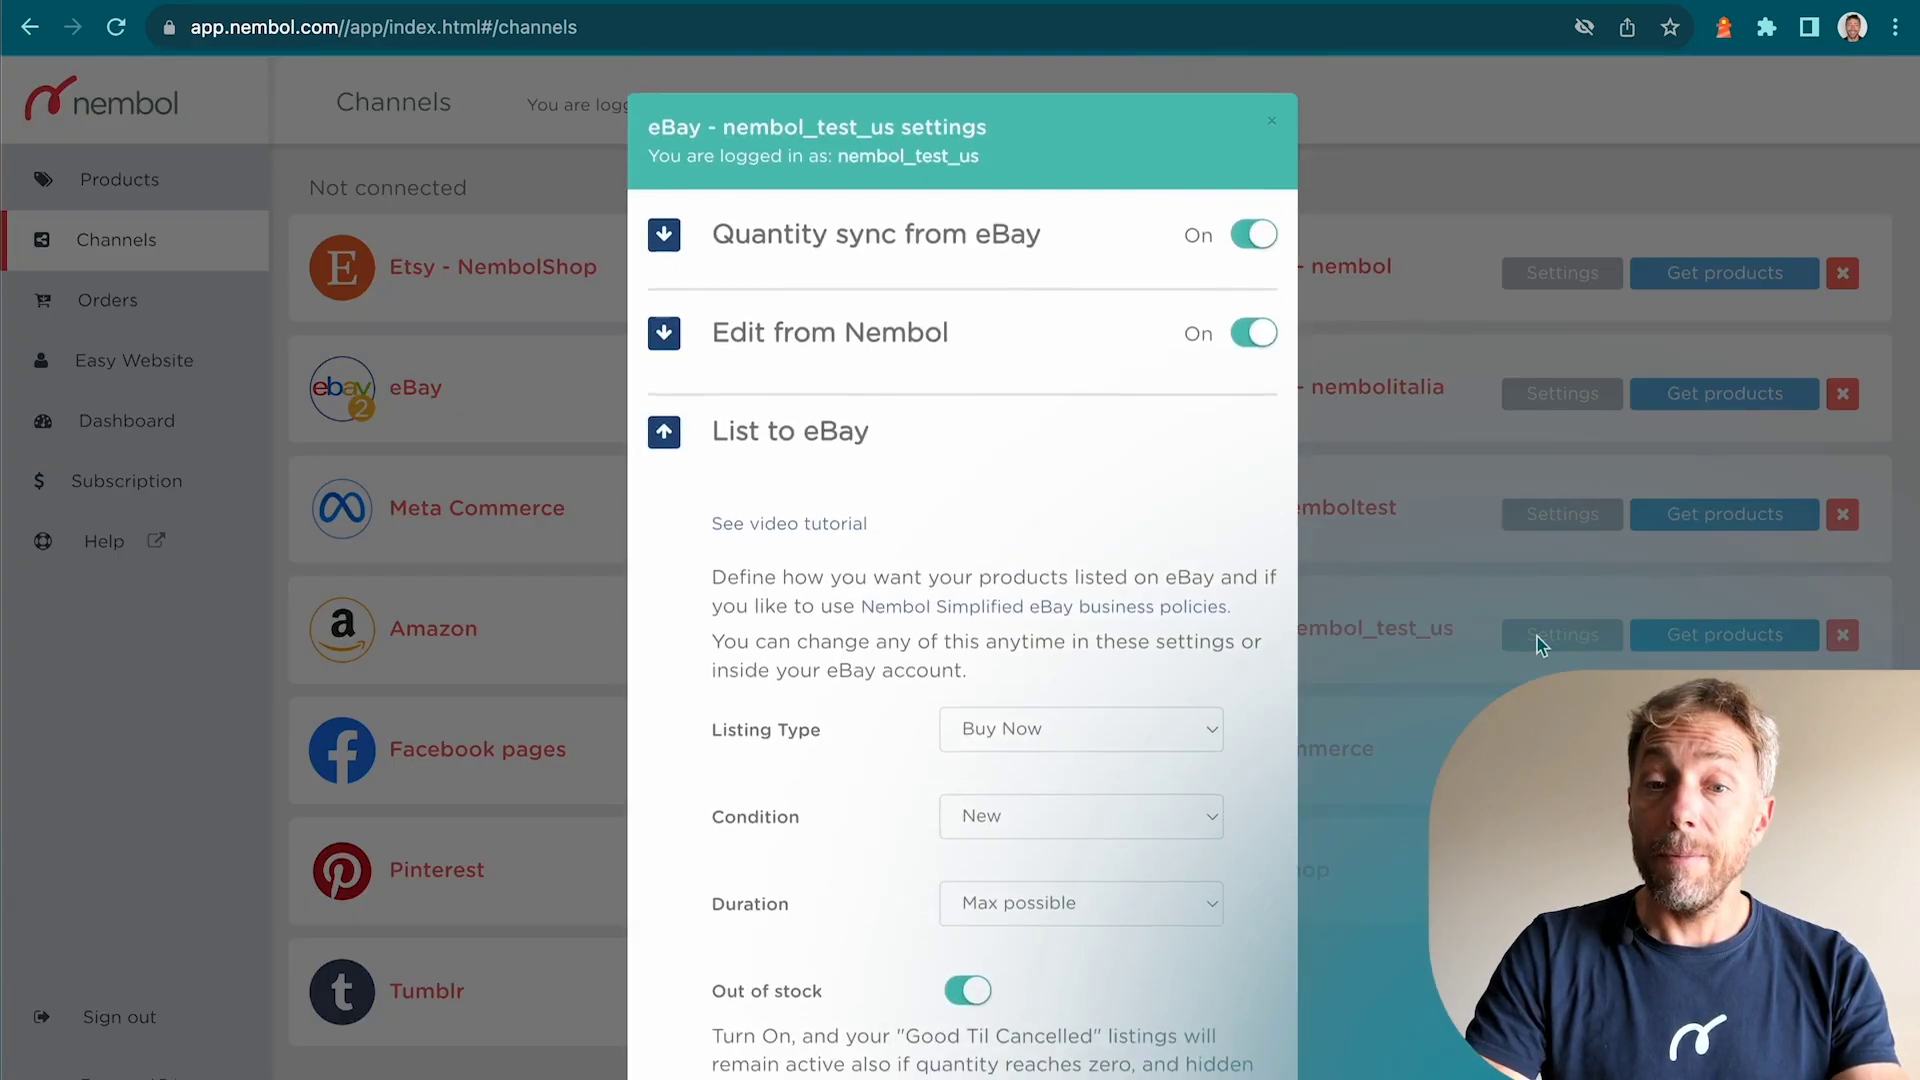
Step: Select 'Video test shippinfg (US)' as Nembol's eBay shipping policy and save the channel settings
{"action": "scroll", "coordinate": [1070, 675], "scroll_direction": "down", "scroll_amount": 10}
{"action": "left_click", "coordinate": [1083, 427]}
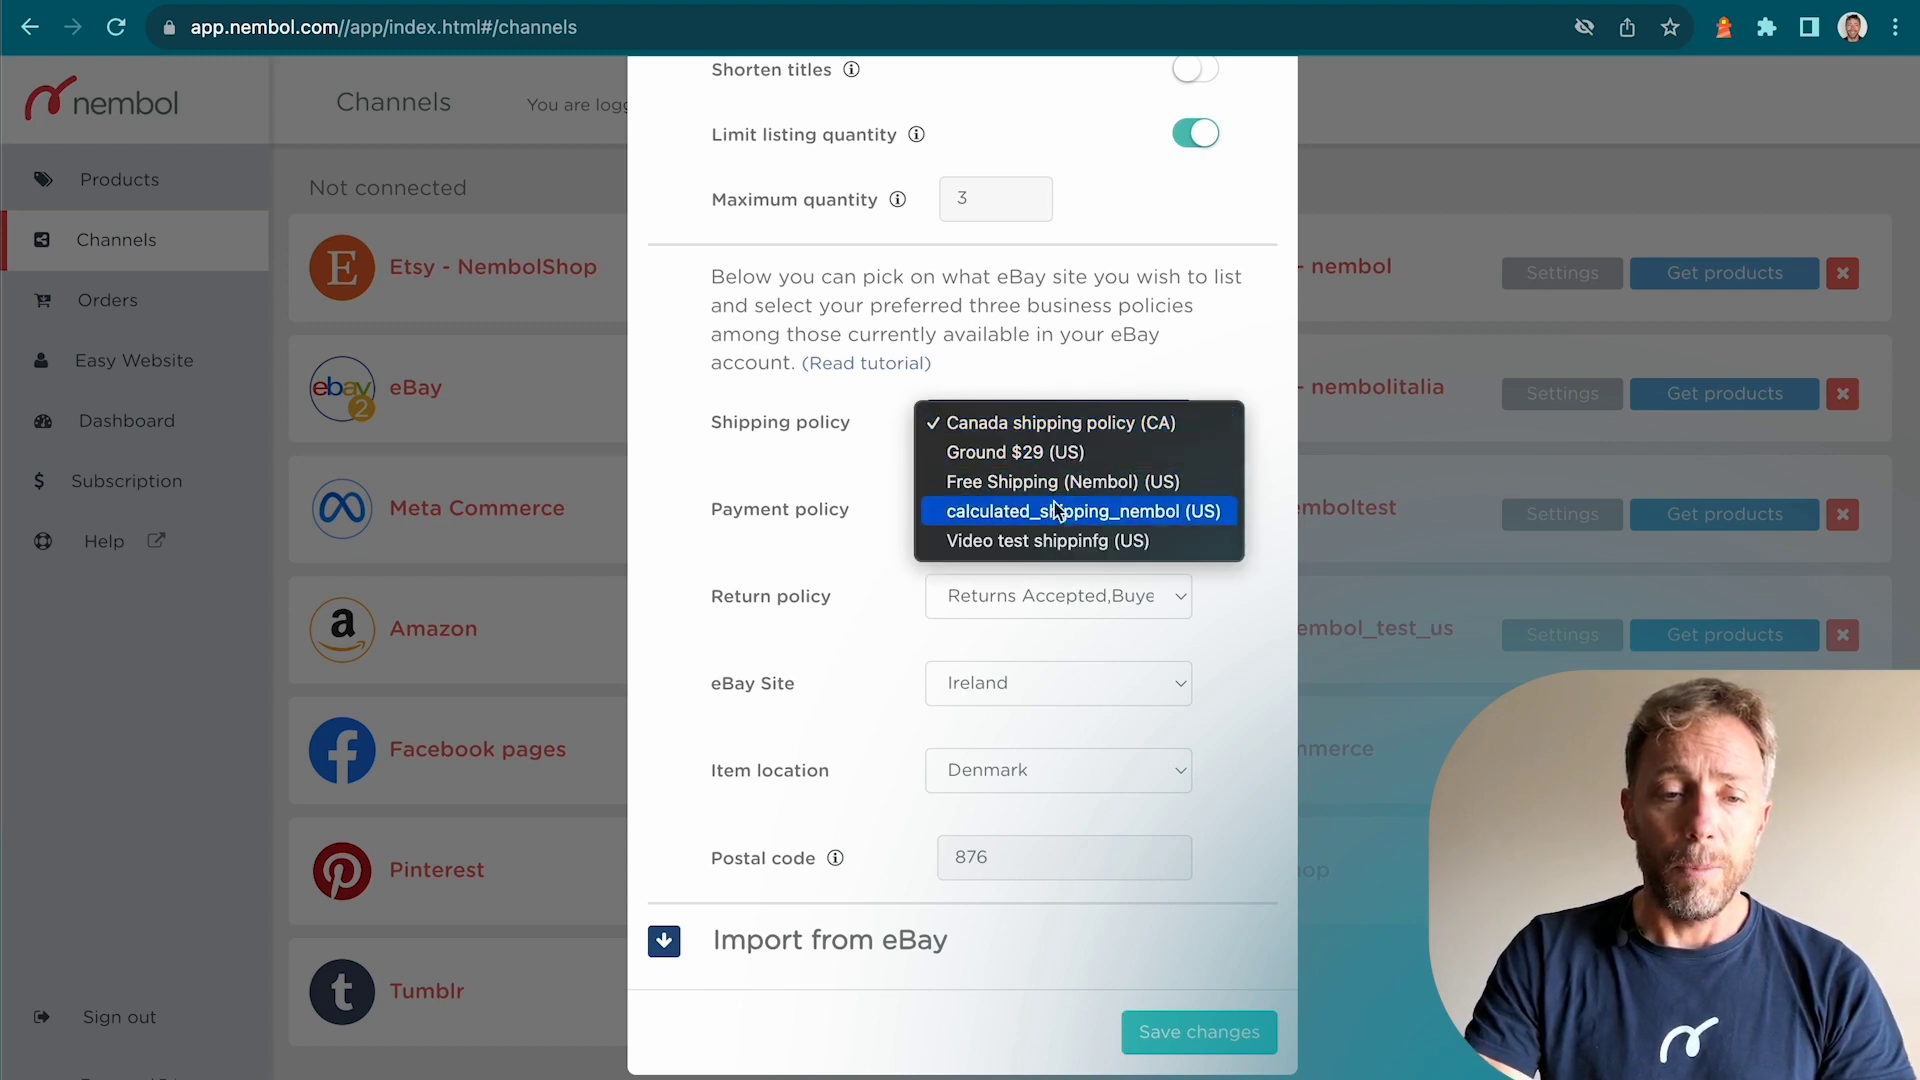
{"action": "left_click", "coordinate": [1046, 541]}
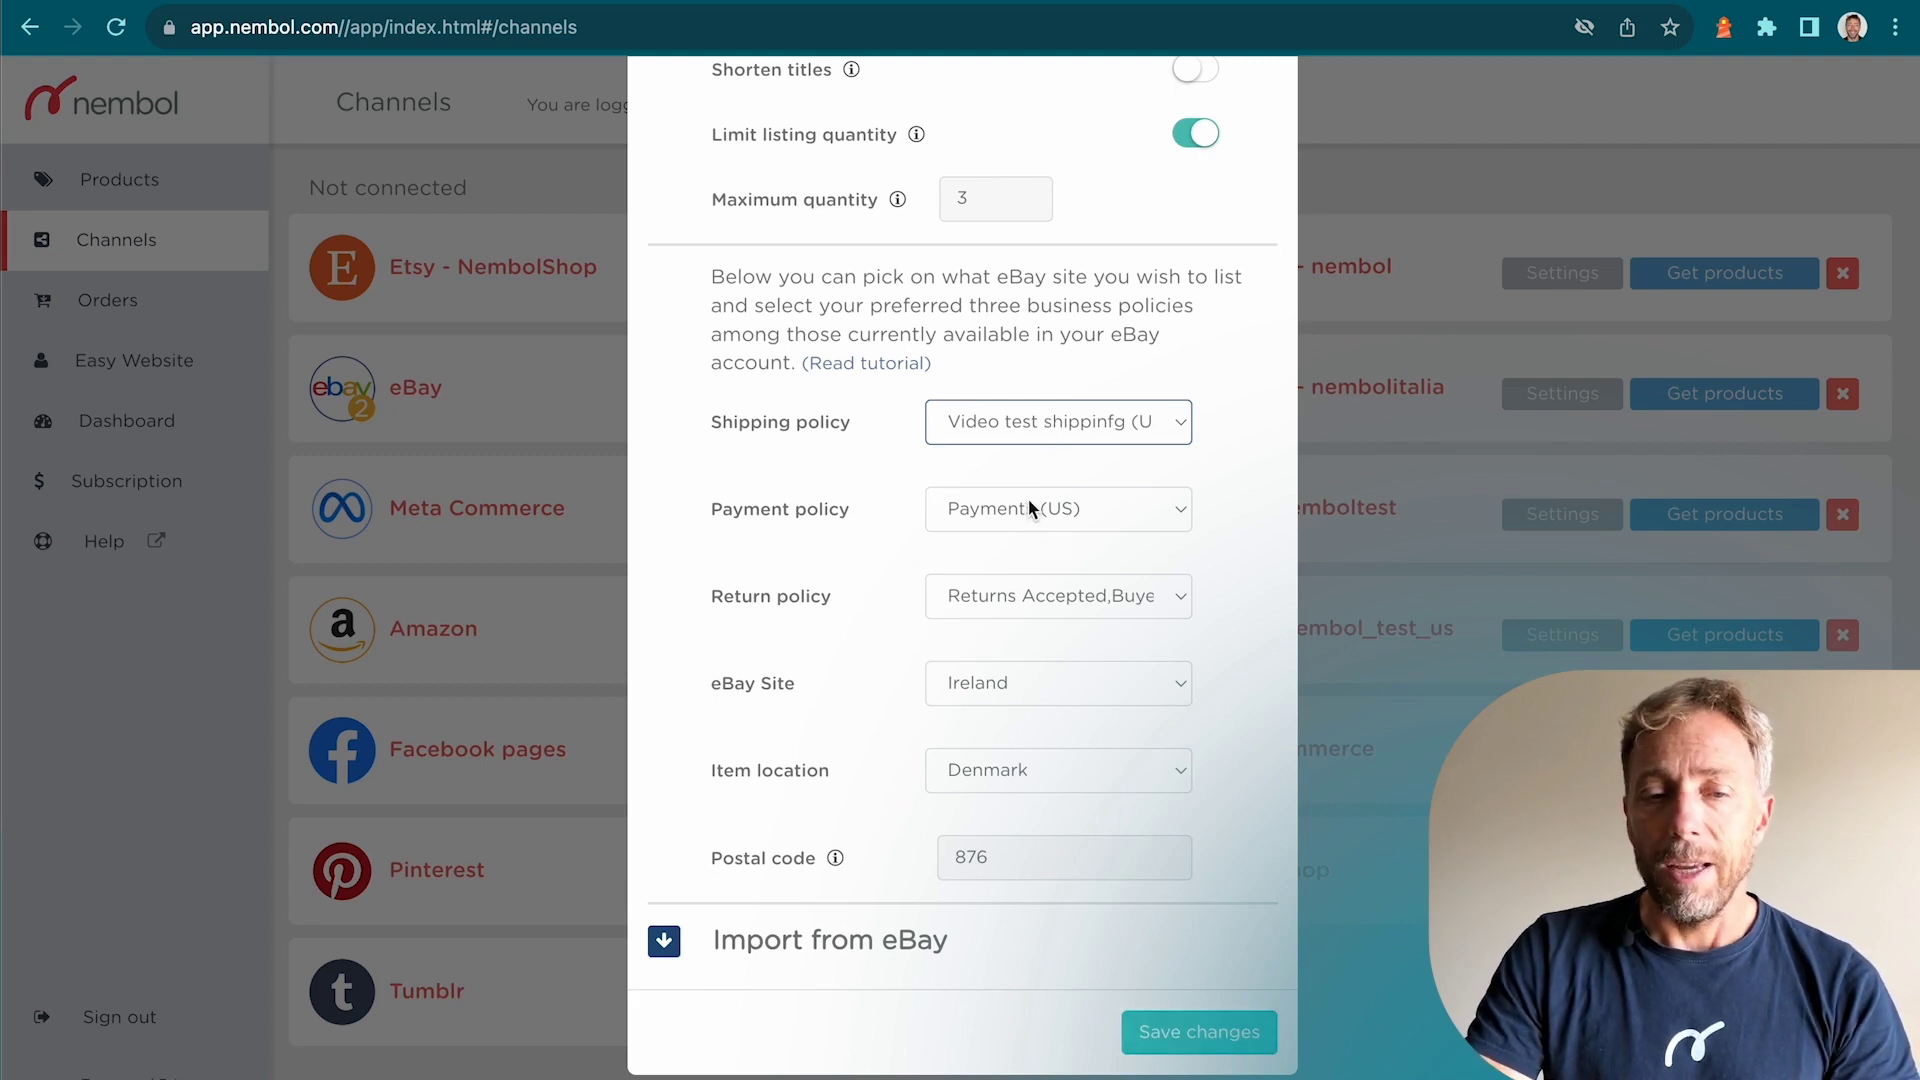
{"action": "left_click", "coordinate": [1187, 1048]}
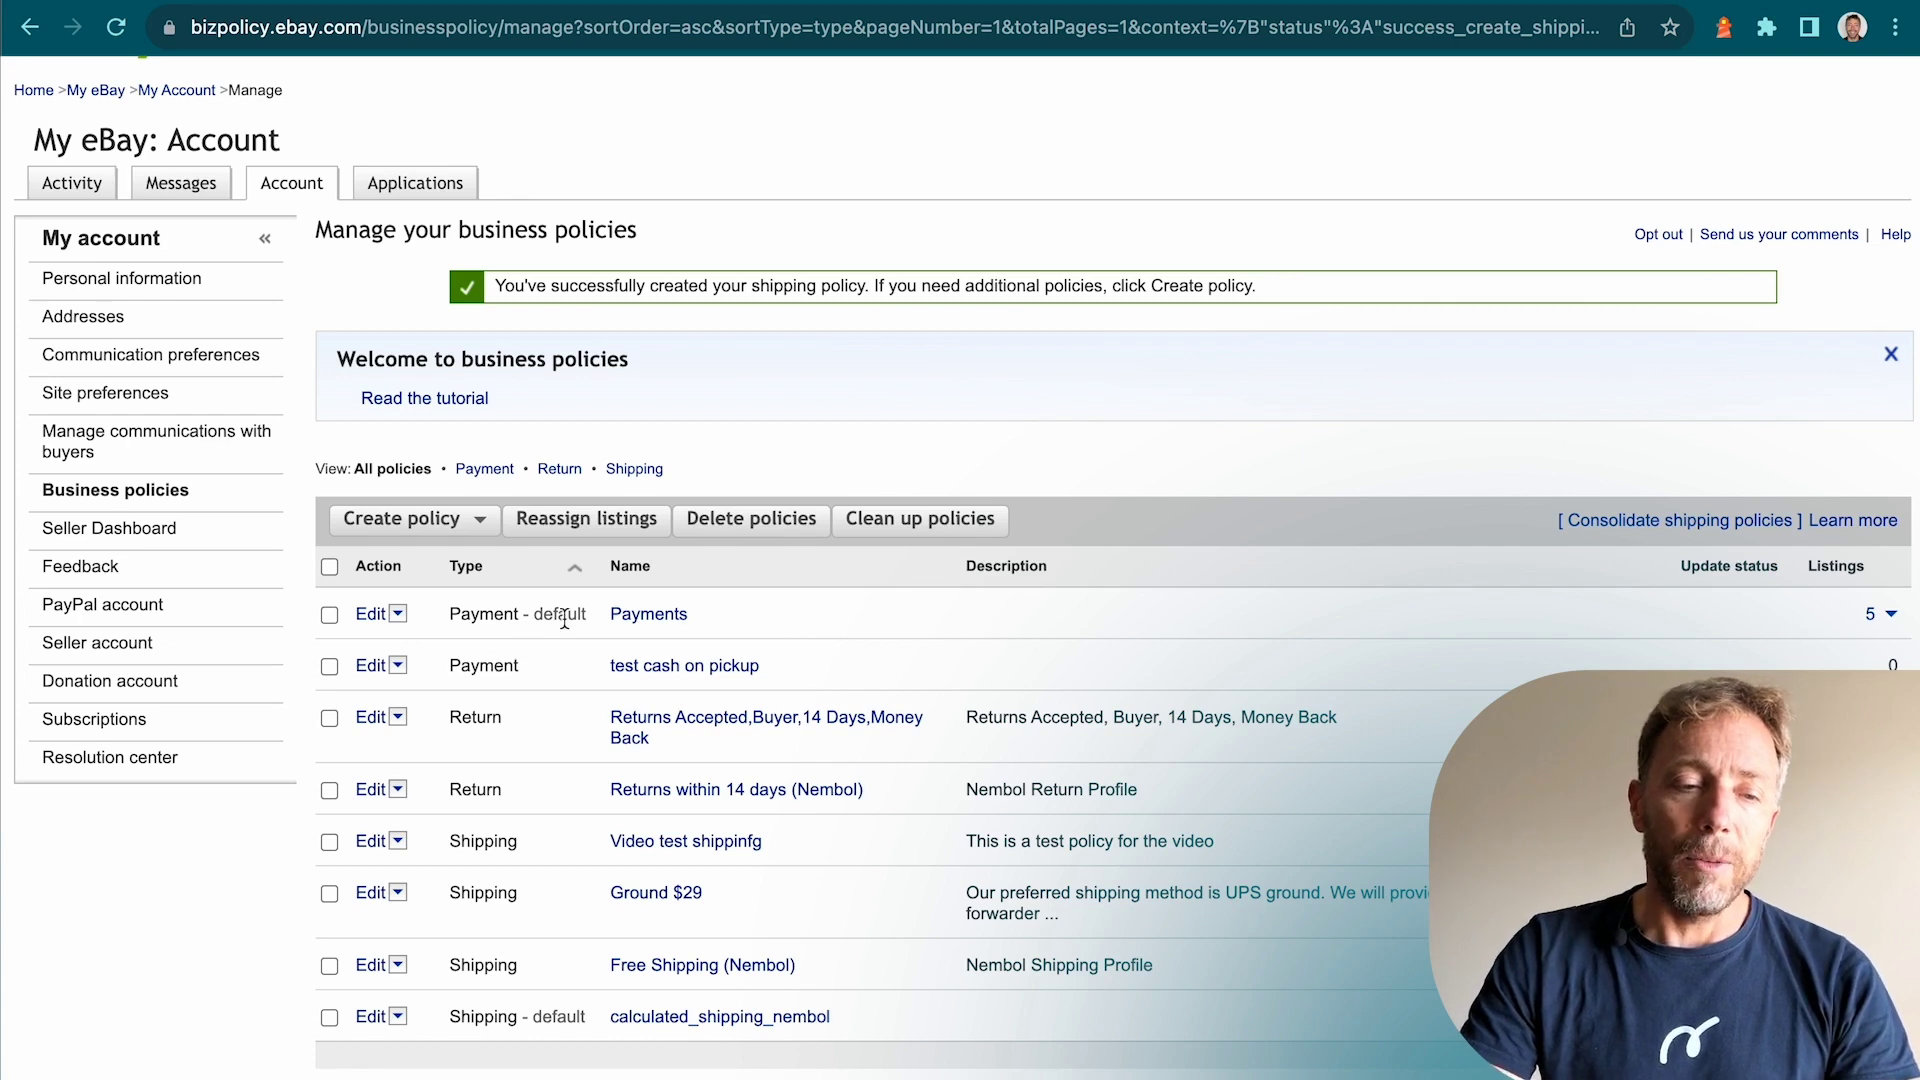
Step: Make test cash on pickup the default payment policy and open the Payments policy for editing
{"action": "left_click", "coordinate": [399, 666]}
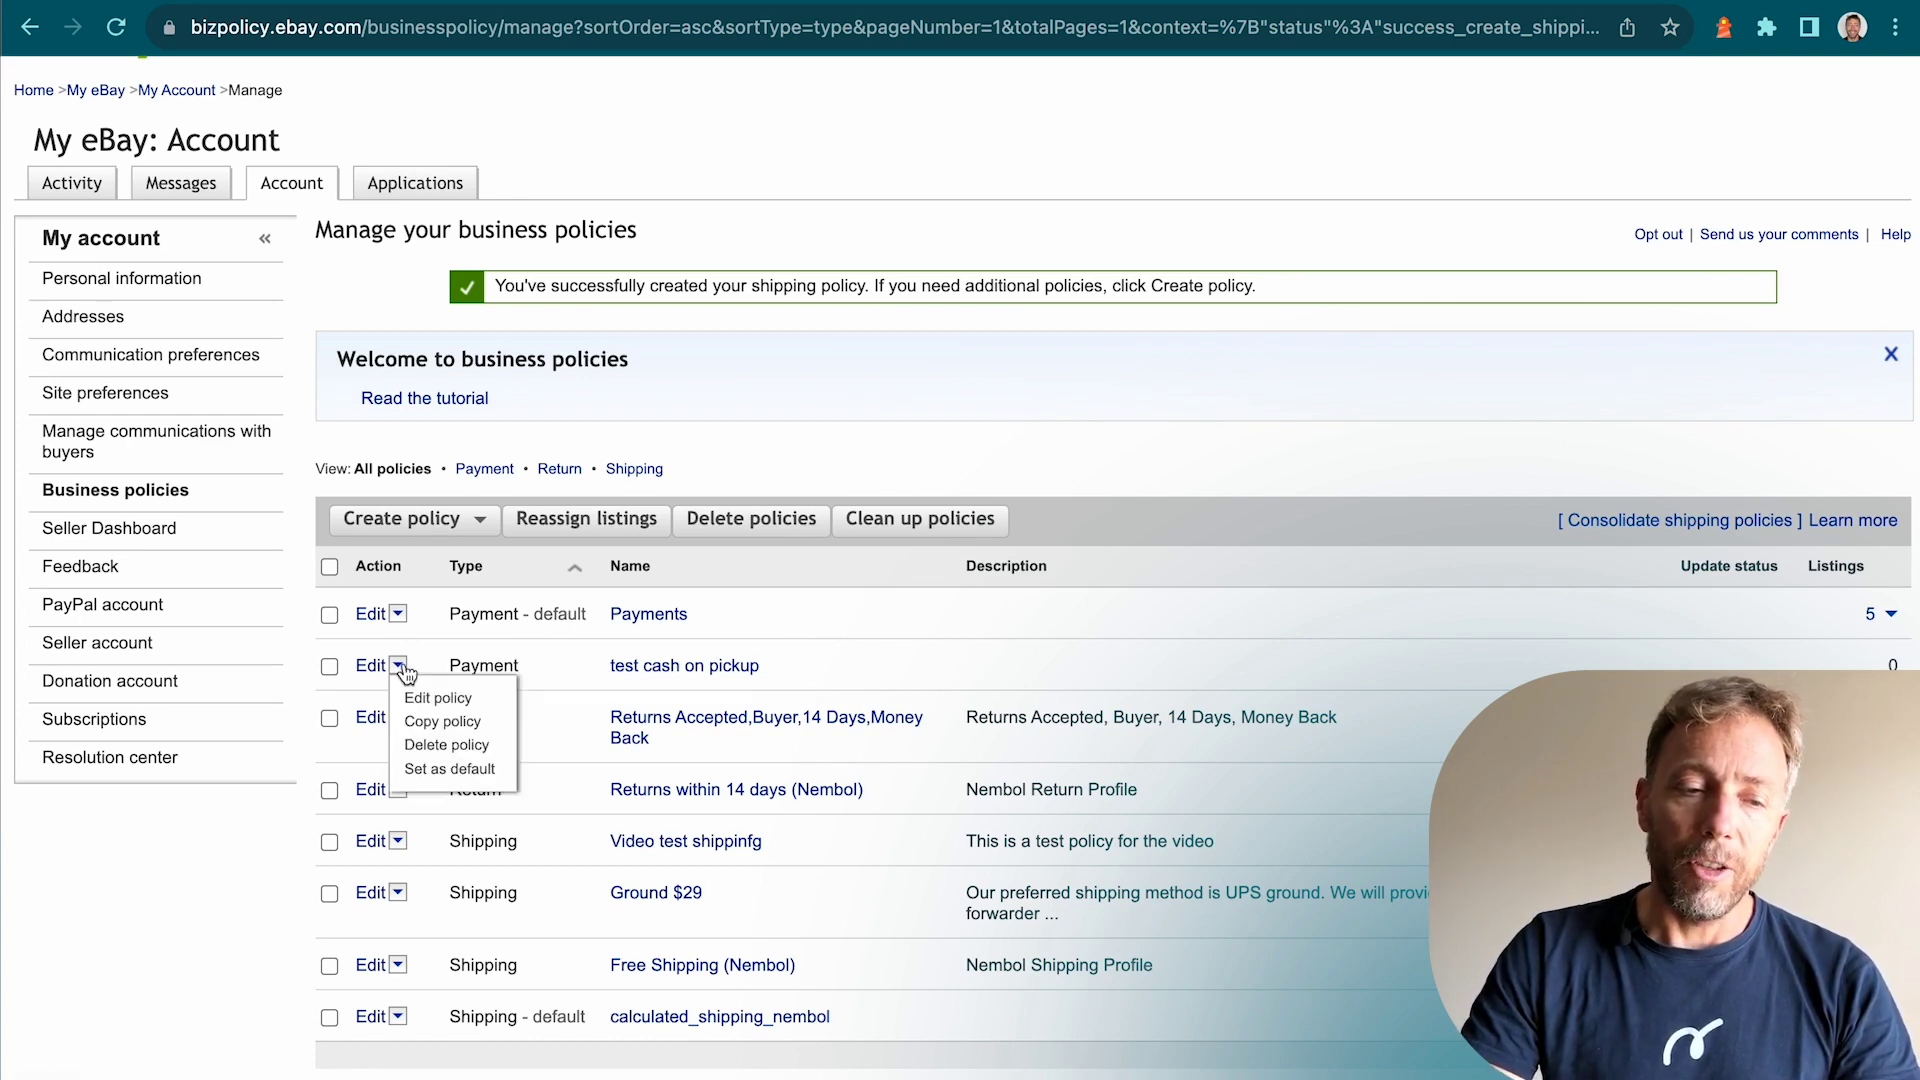
{"action": "left_click", "coordinate": [449, 769]}
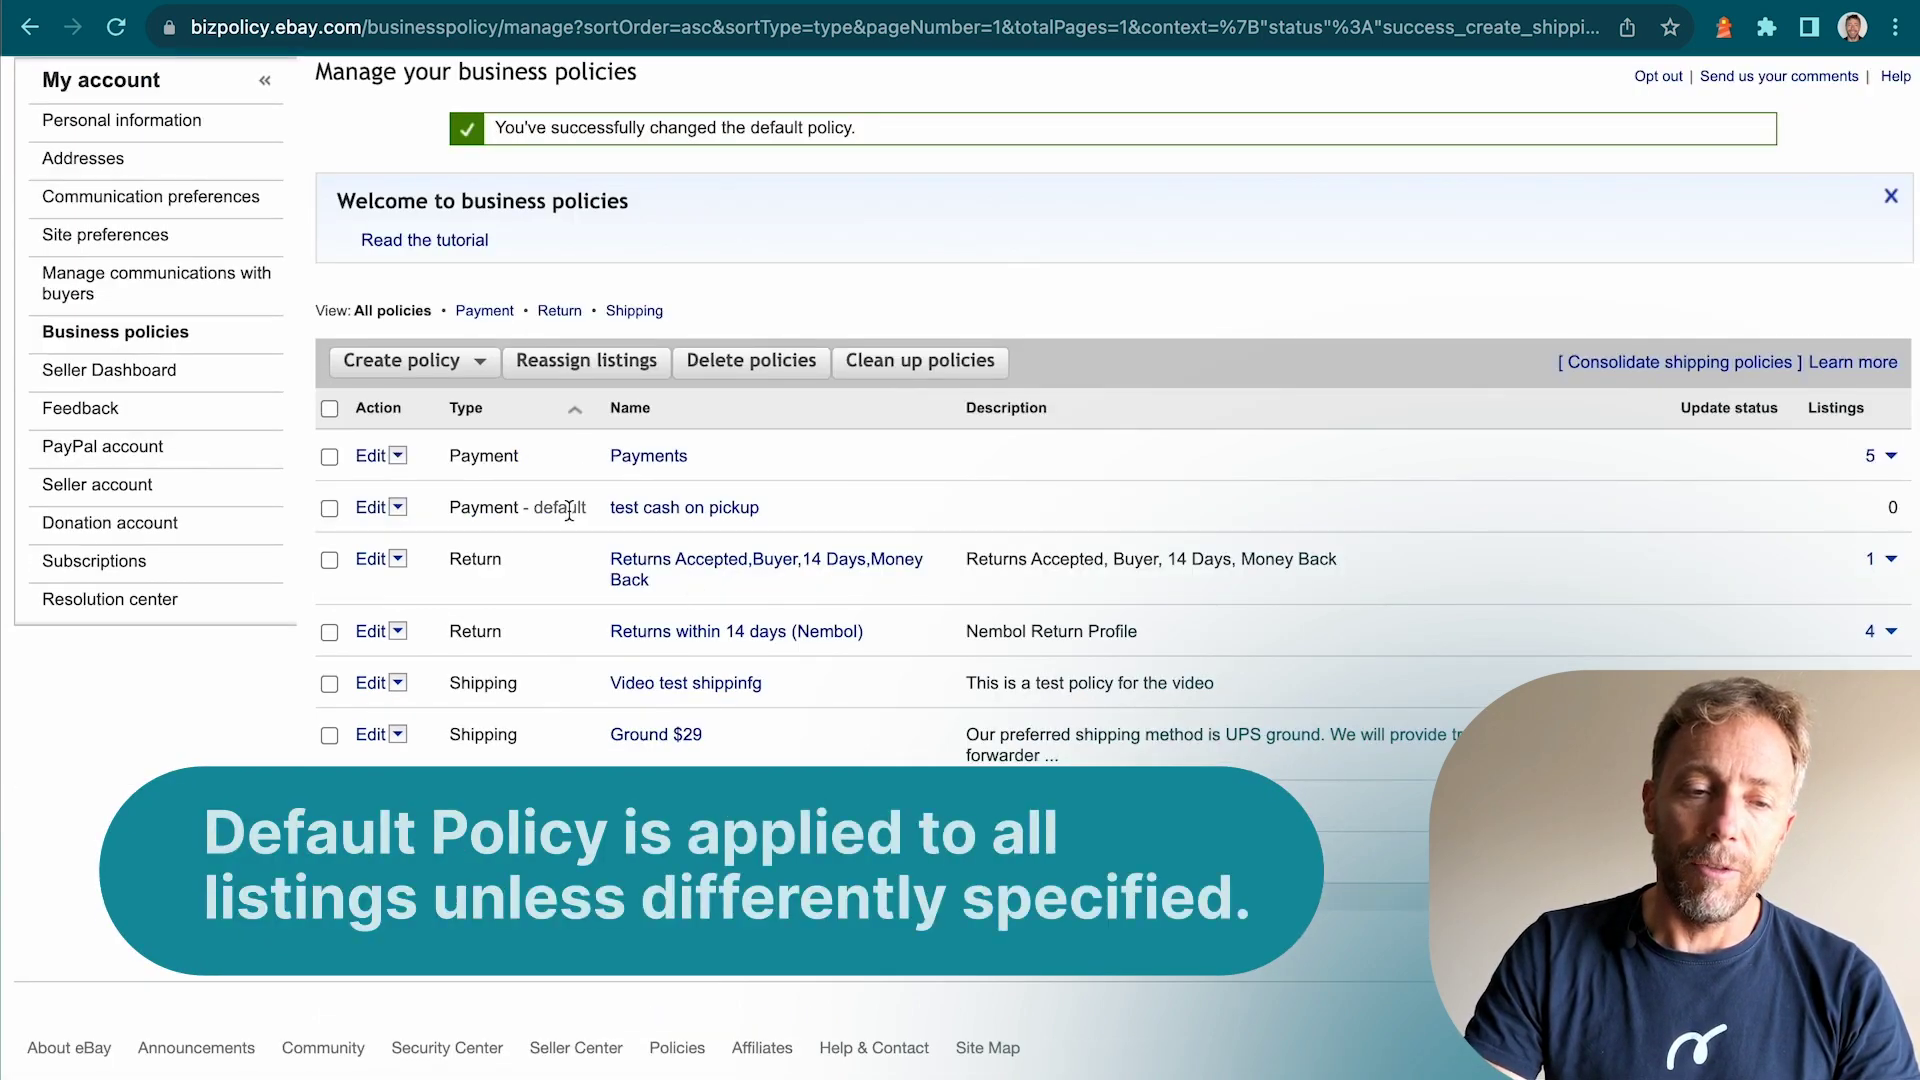
{"action": "left_click", "coordinate": [648, 457]}
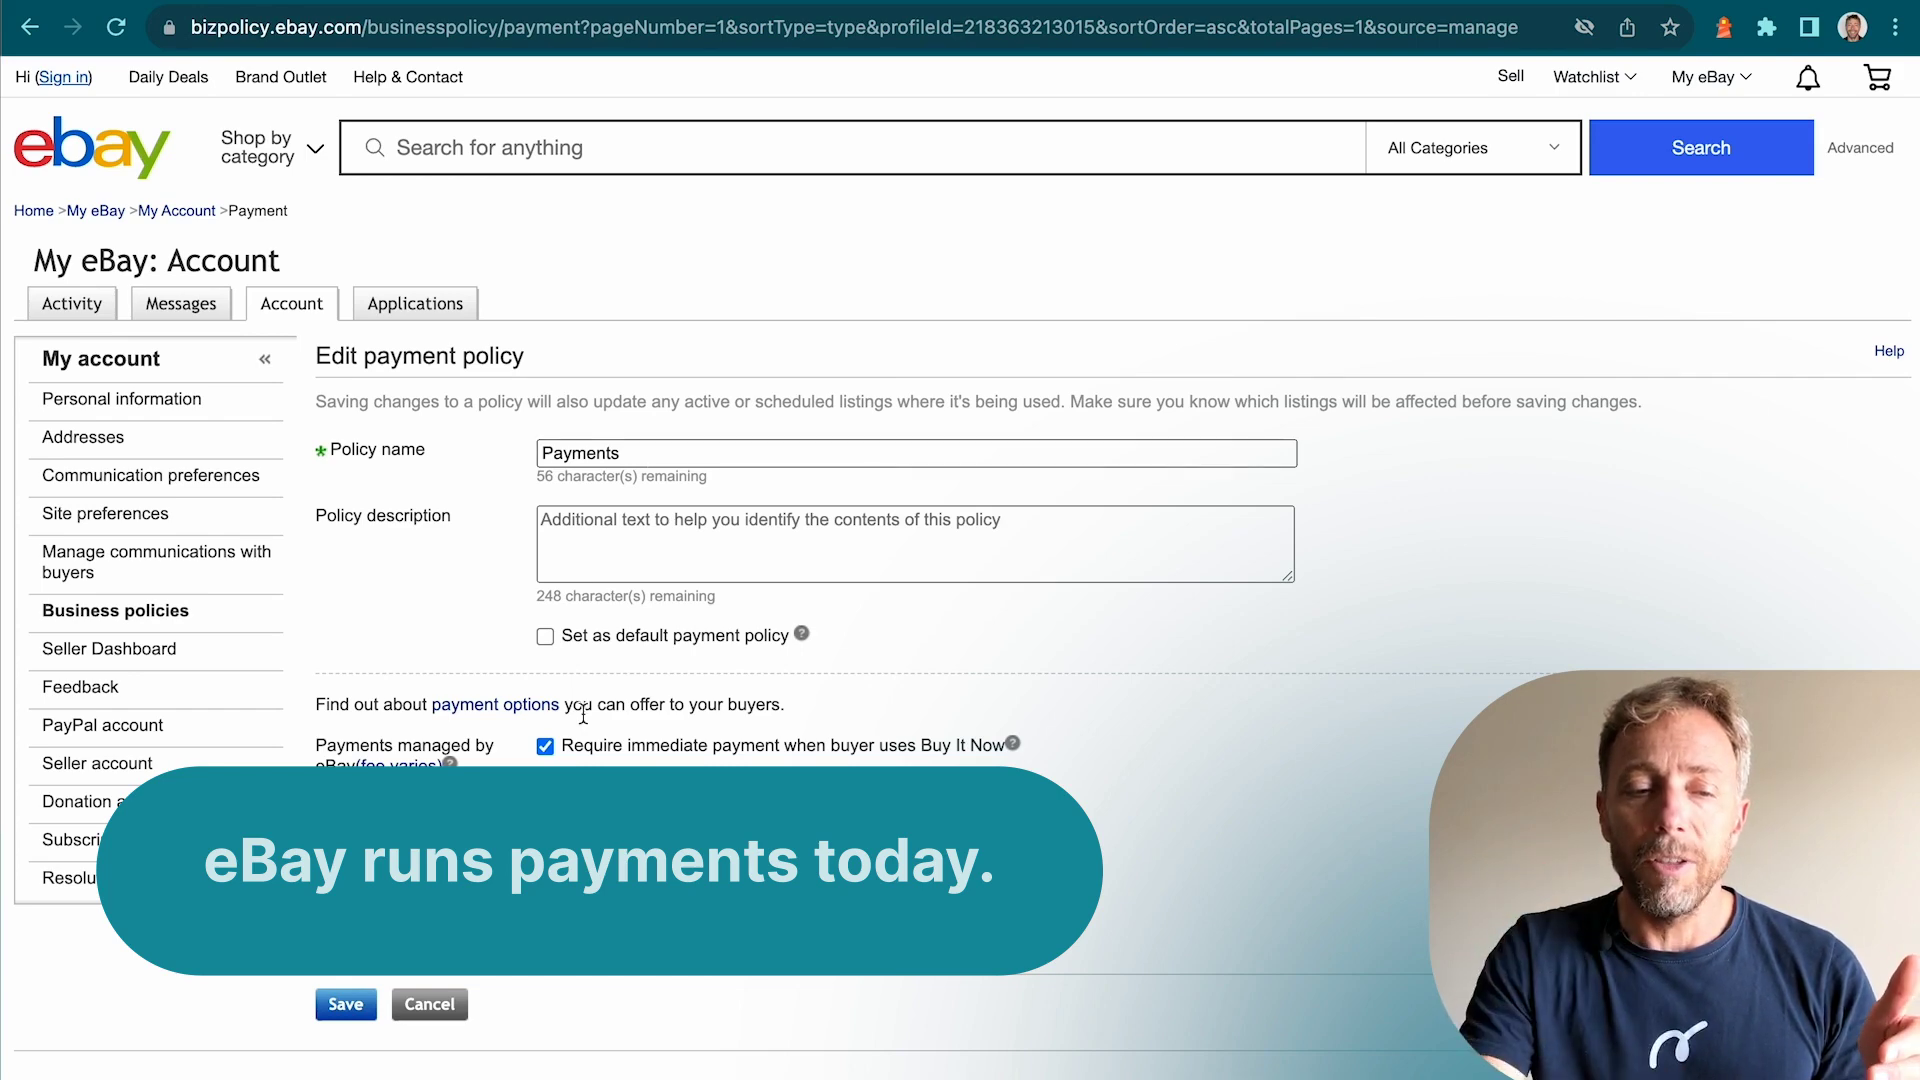
Step: Drop immediate payment, accept Cash On Pickup, Check and Money Order, and save the Payments policy
{"action": "scroll", "coordinate": [650, 600], "scroll_direction": "down", "scroll_amount": 3}
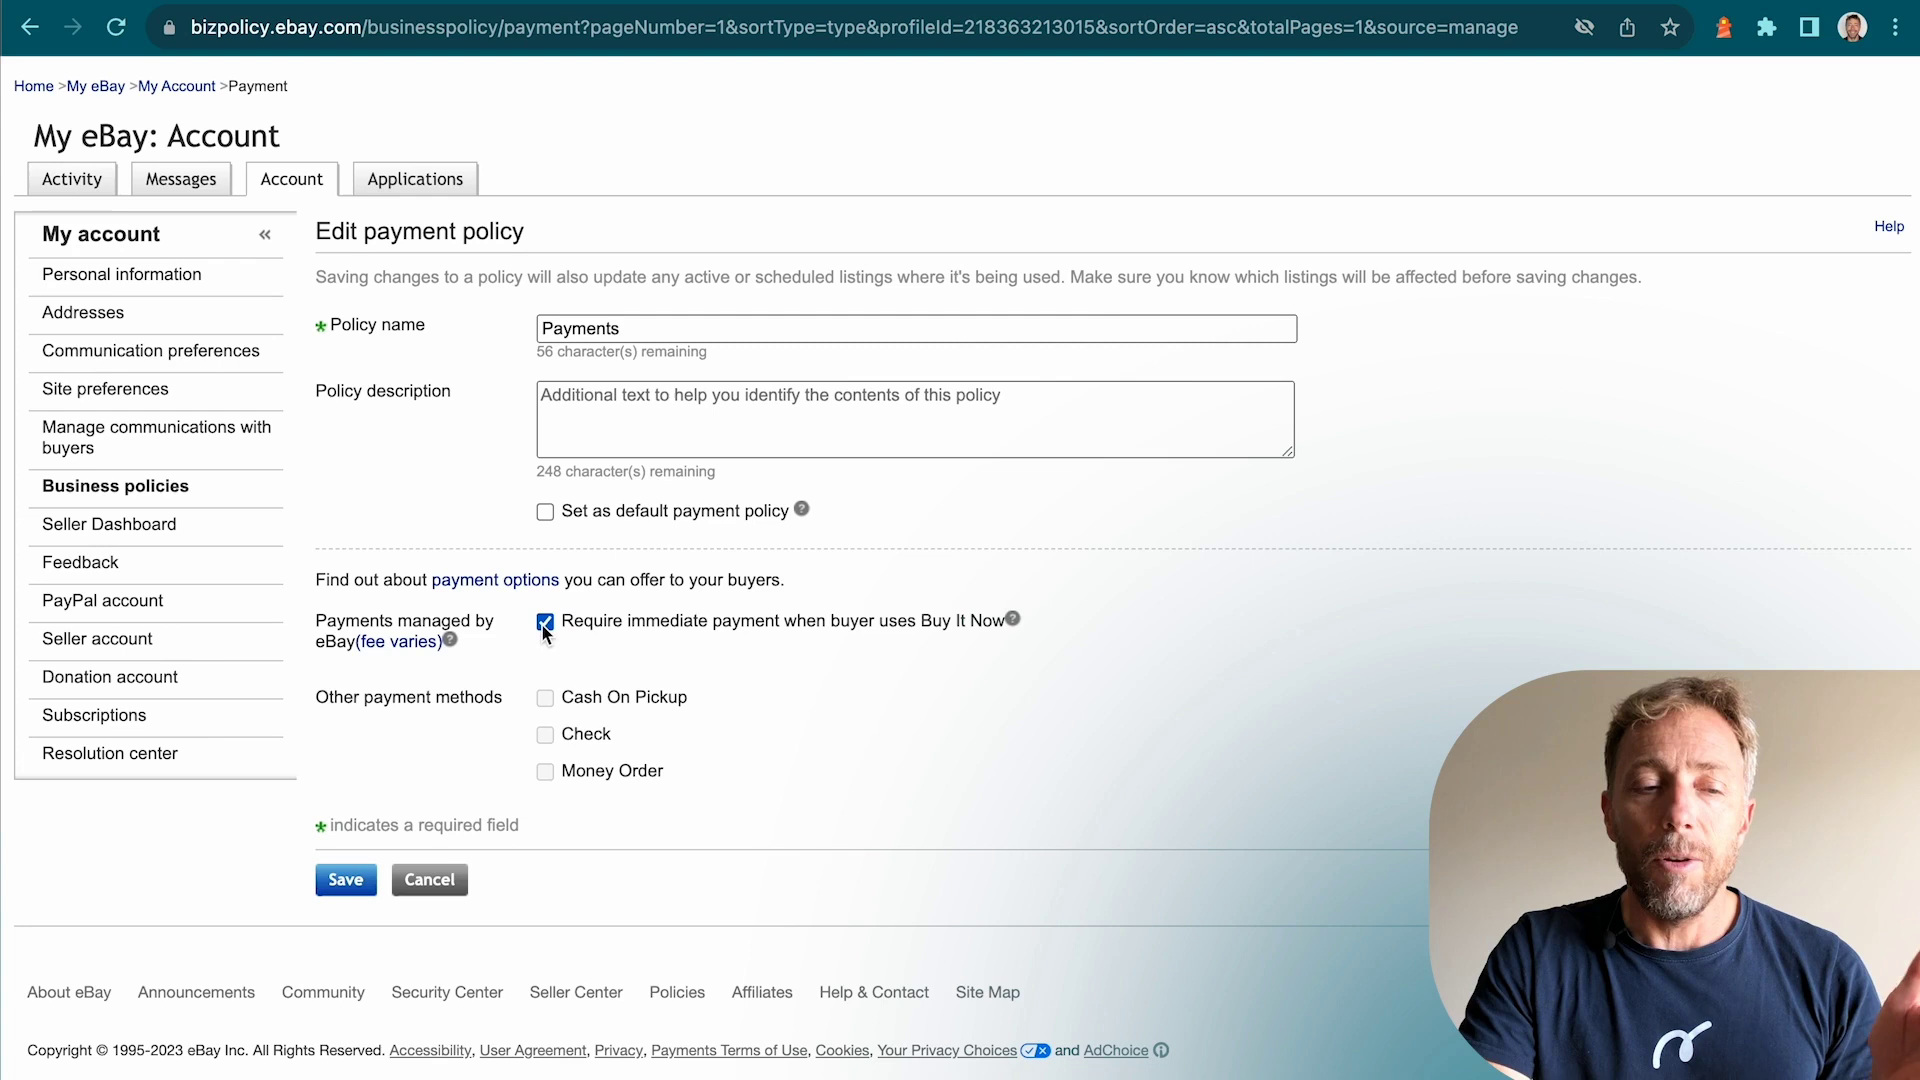
{"action": "left_click", "coordinate": [543, 624]}
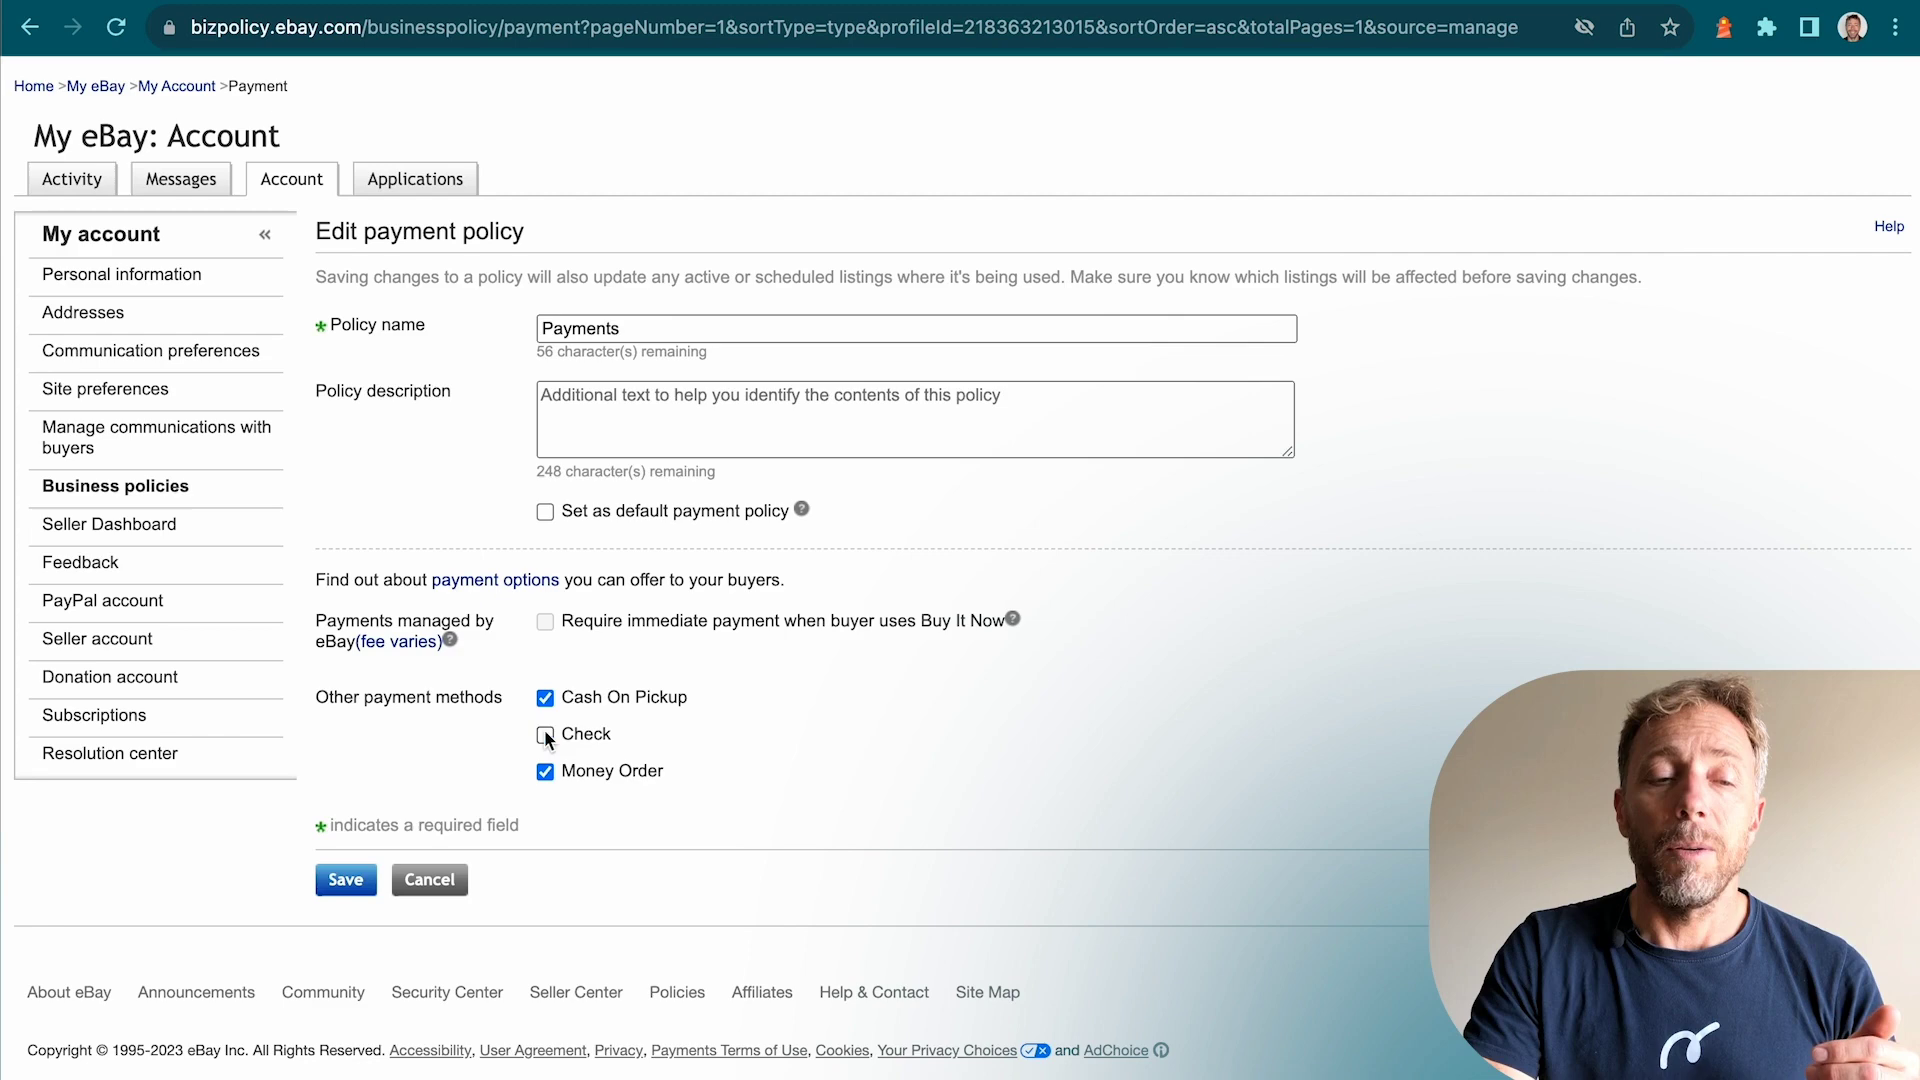
{"action": "left_click", "coordinate": [545, 736]}
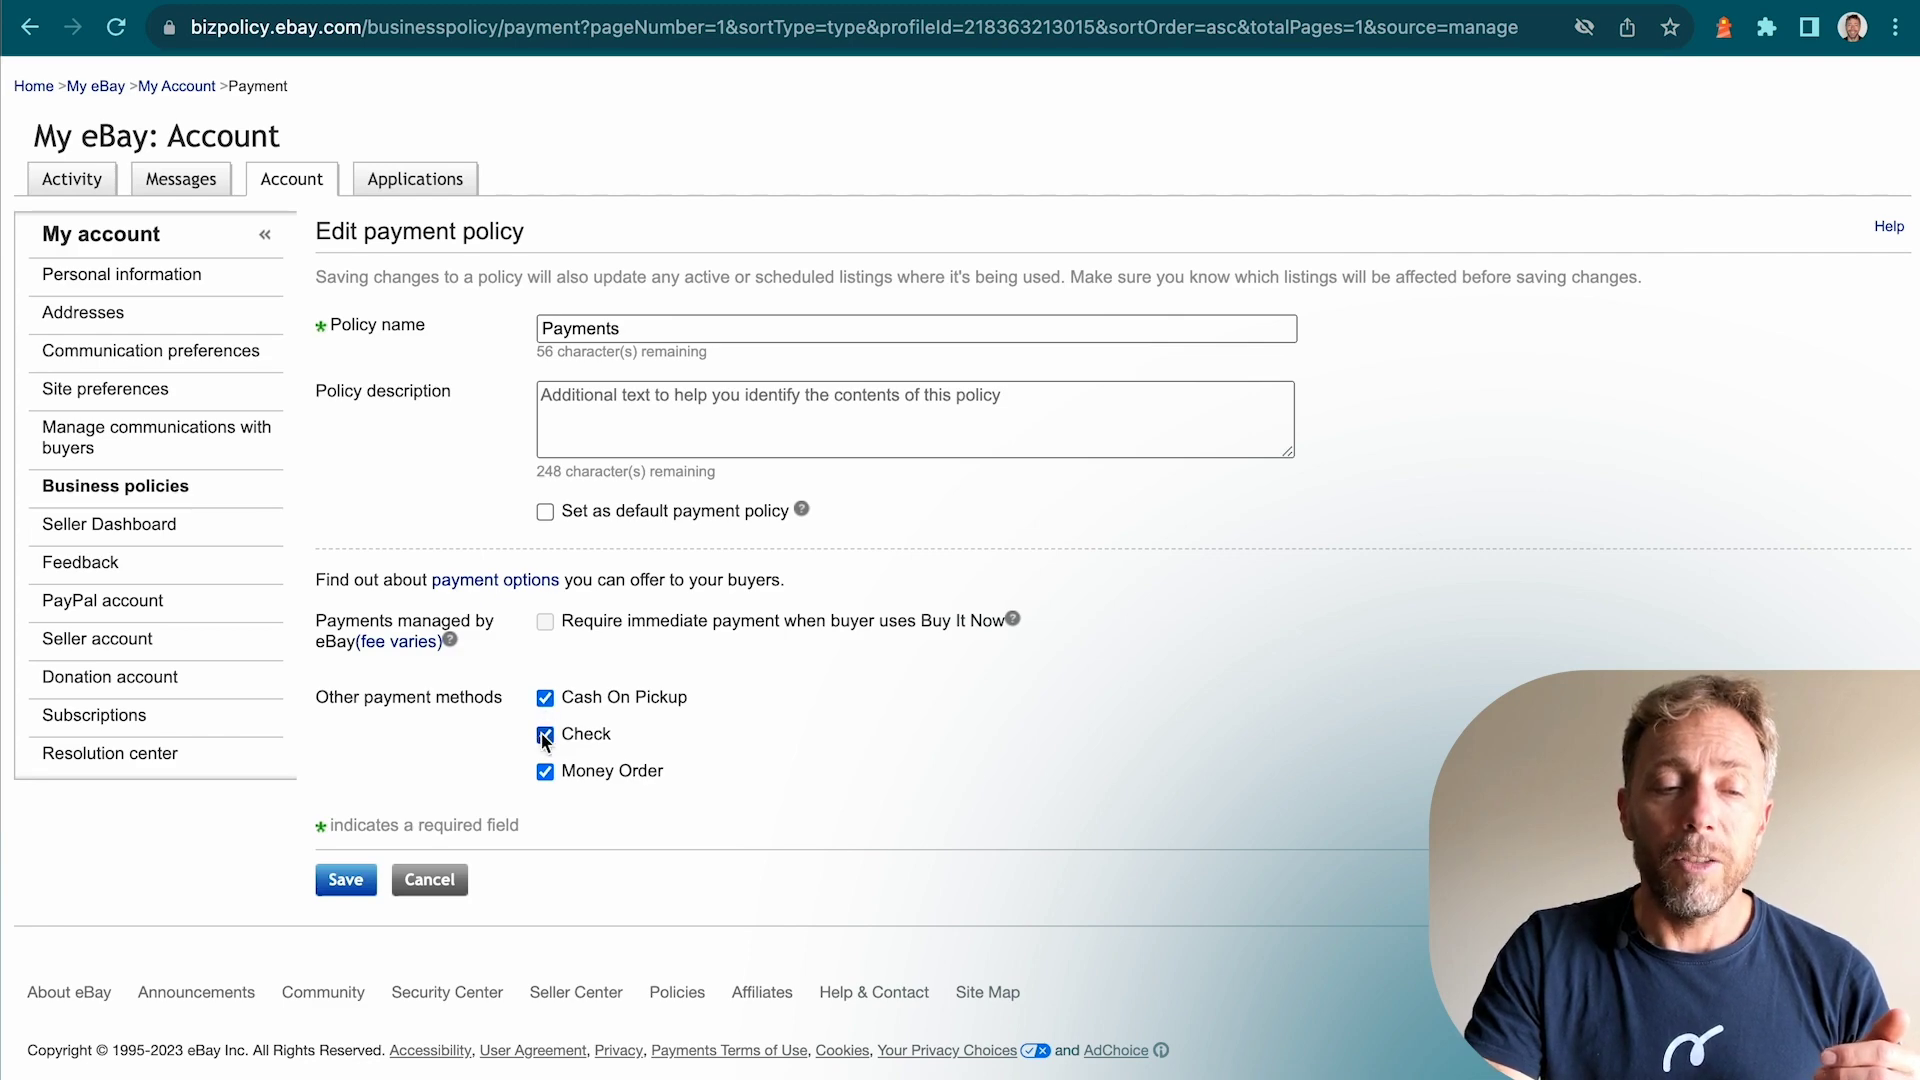
{"action": "left_click", "coordinate": [359, 885]}
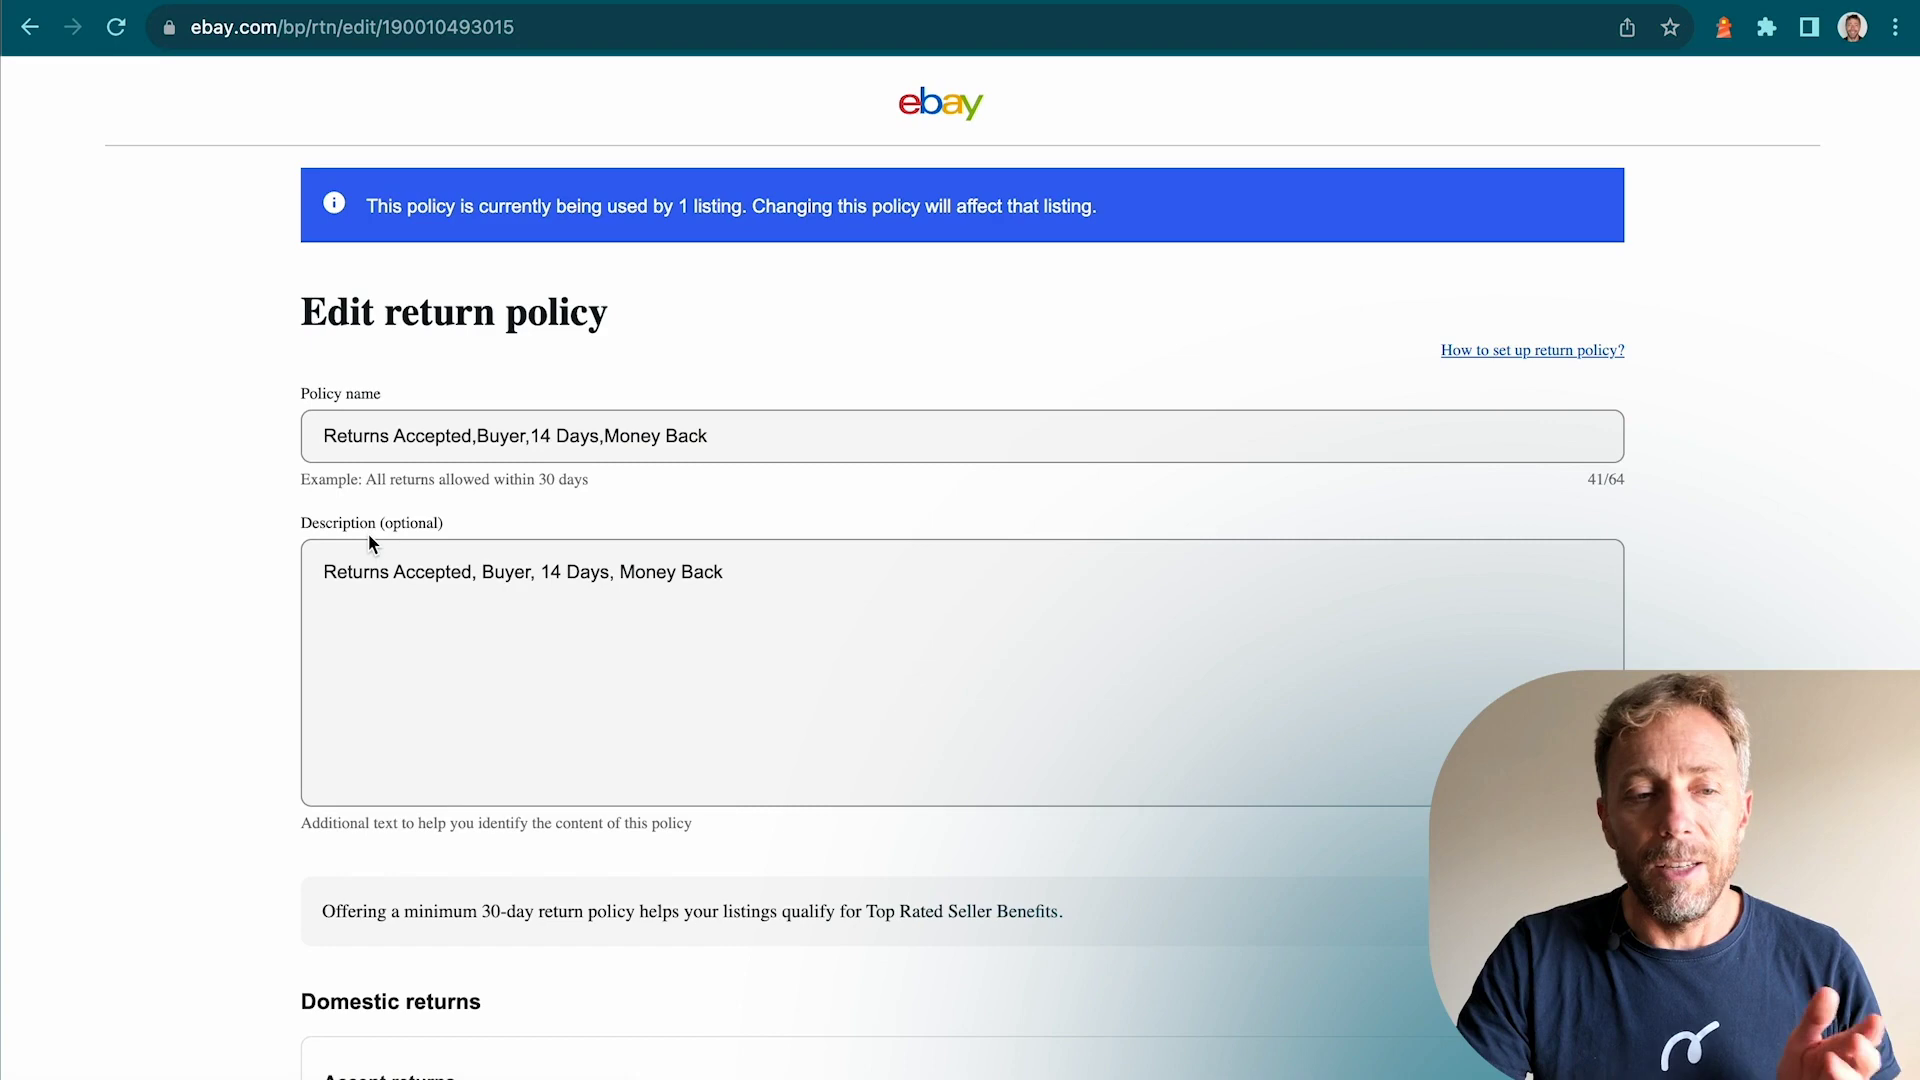
{"action": "scroll", "coordinate": [669, 482], "scroll_direction": "down", "scroll_amount": 5}
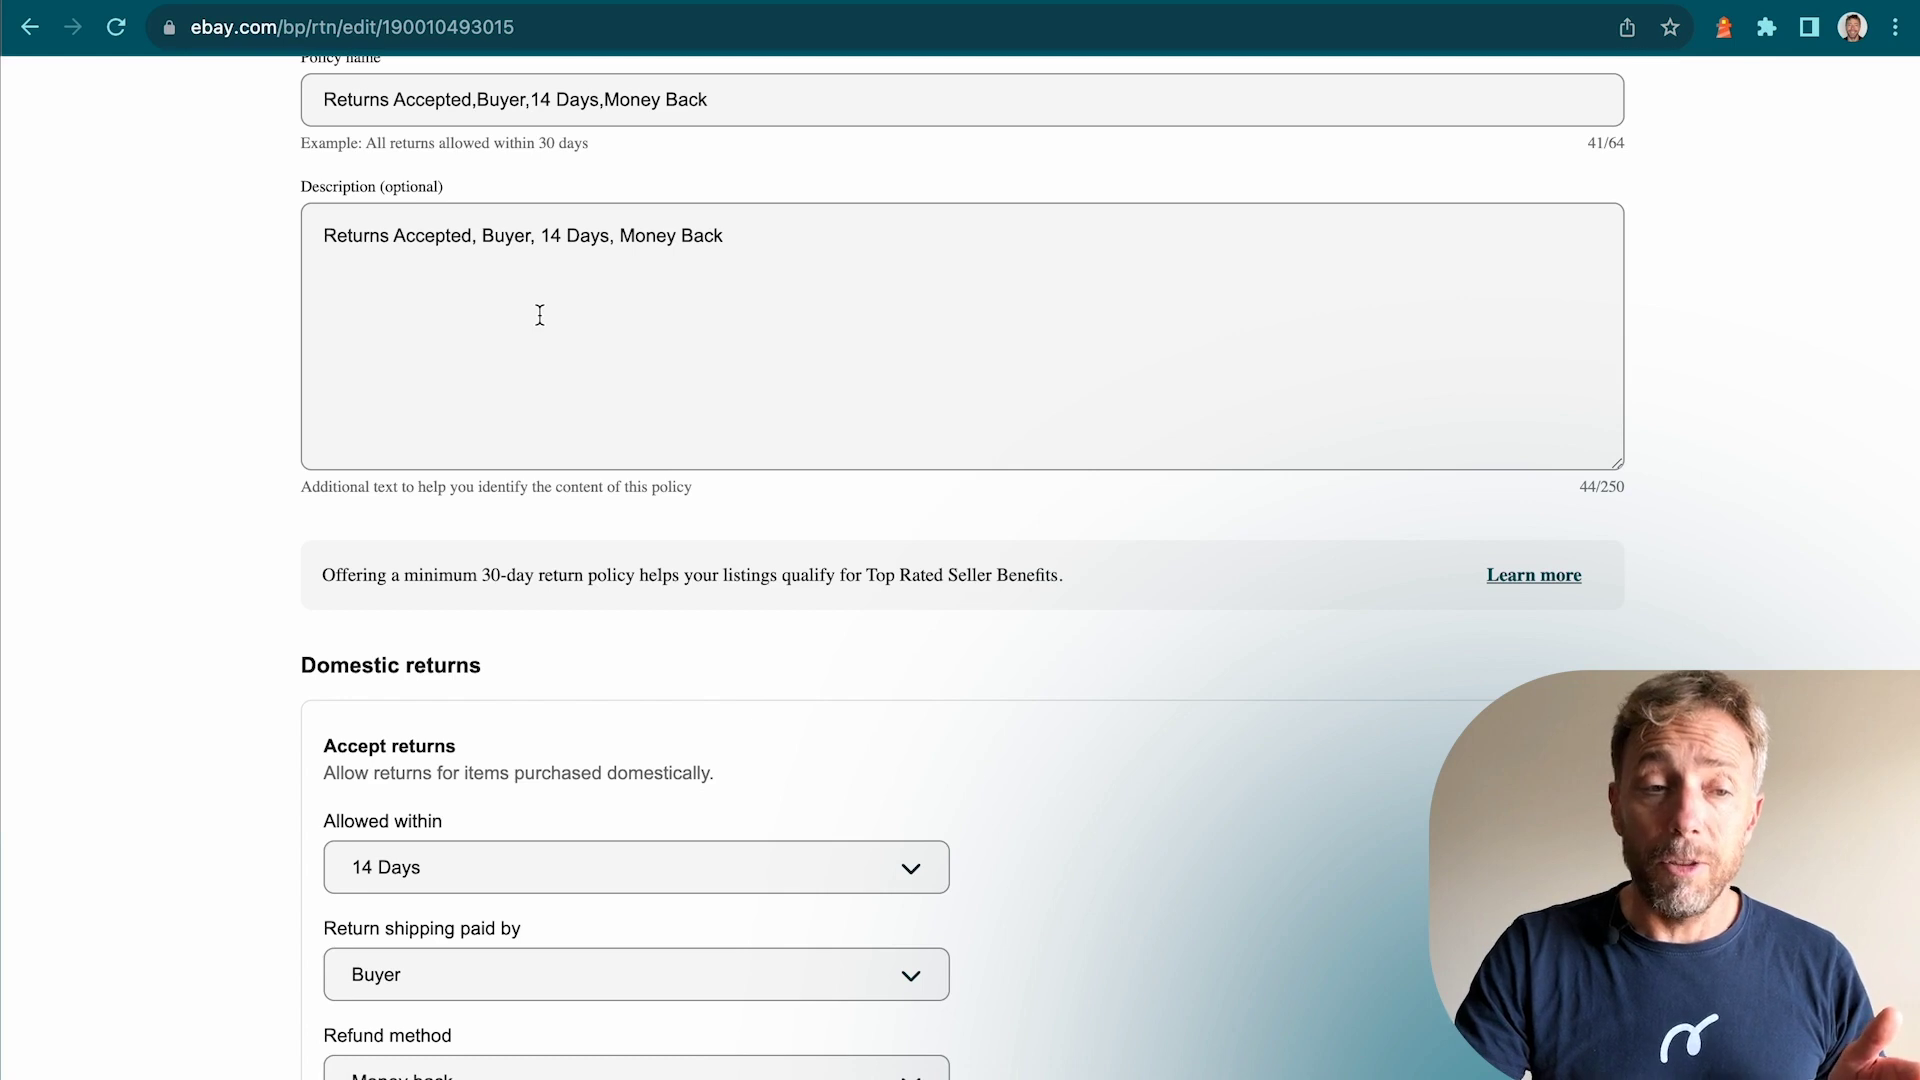
{"action": "scroll", "coordinate": [540, 315], "scroll_direction": "down", "scroll_amount": 1}
{"action": "scroll", "coordinate": [540, 315], "scroll_direction": "down", "scroll_amount": 5}
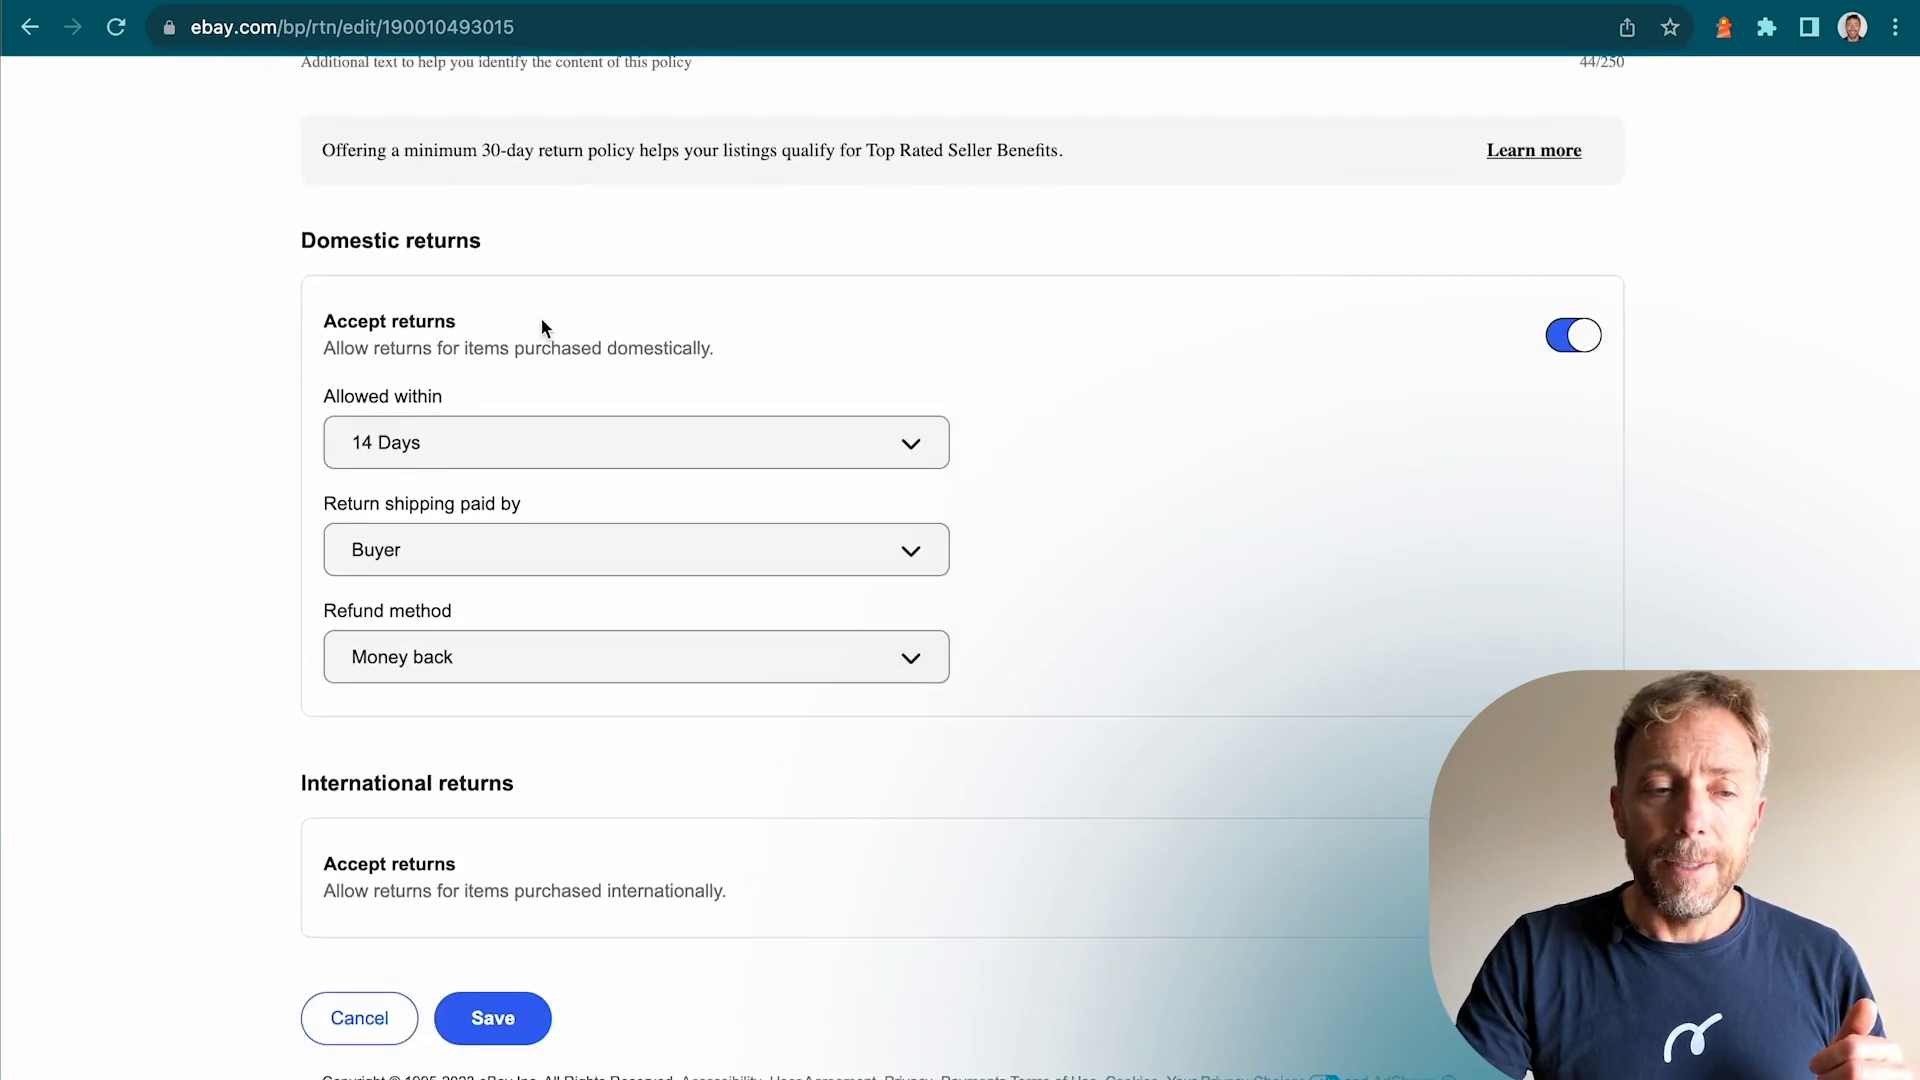
{"action": "left_click", "coordinate": [490, 450]}
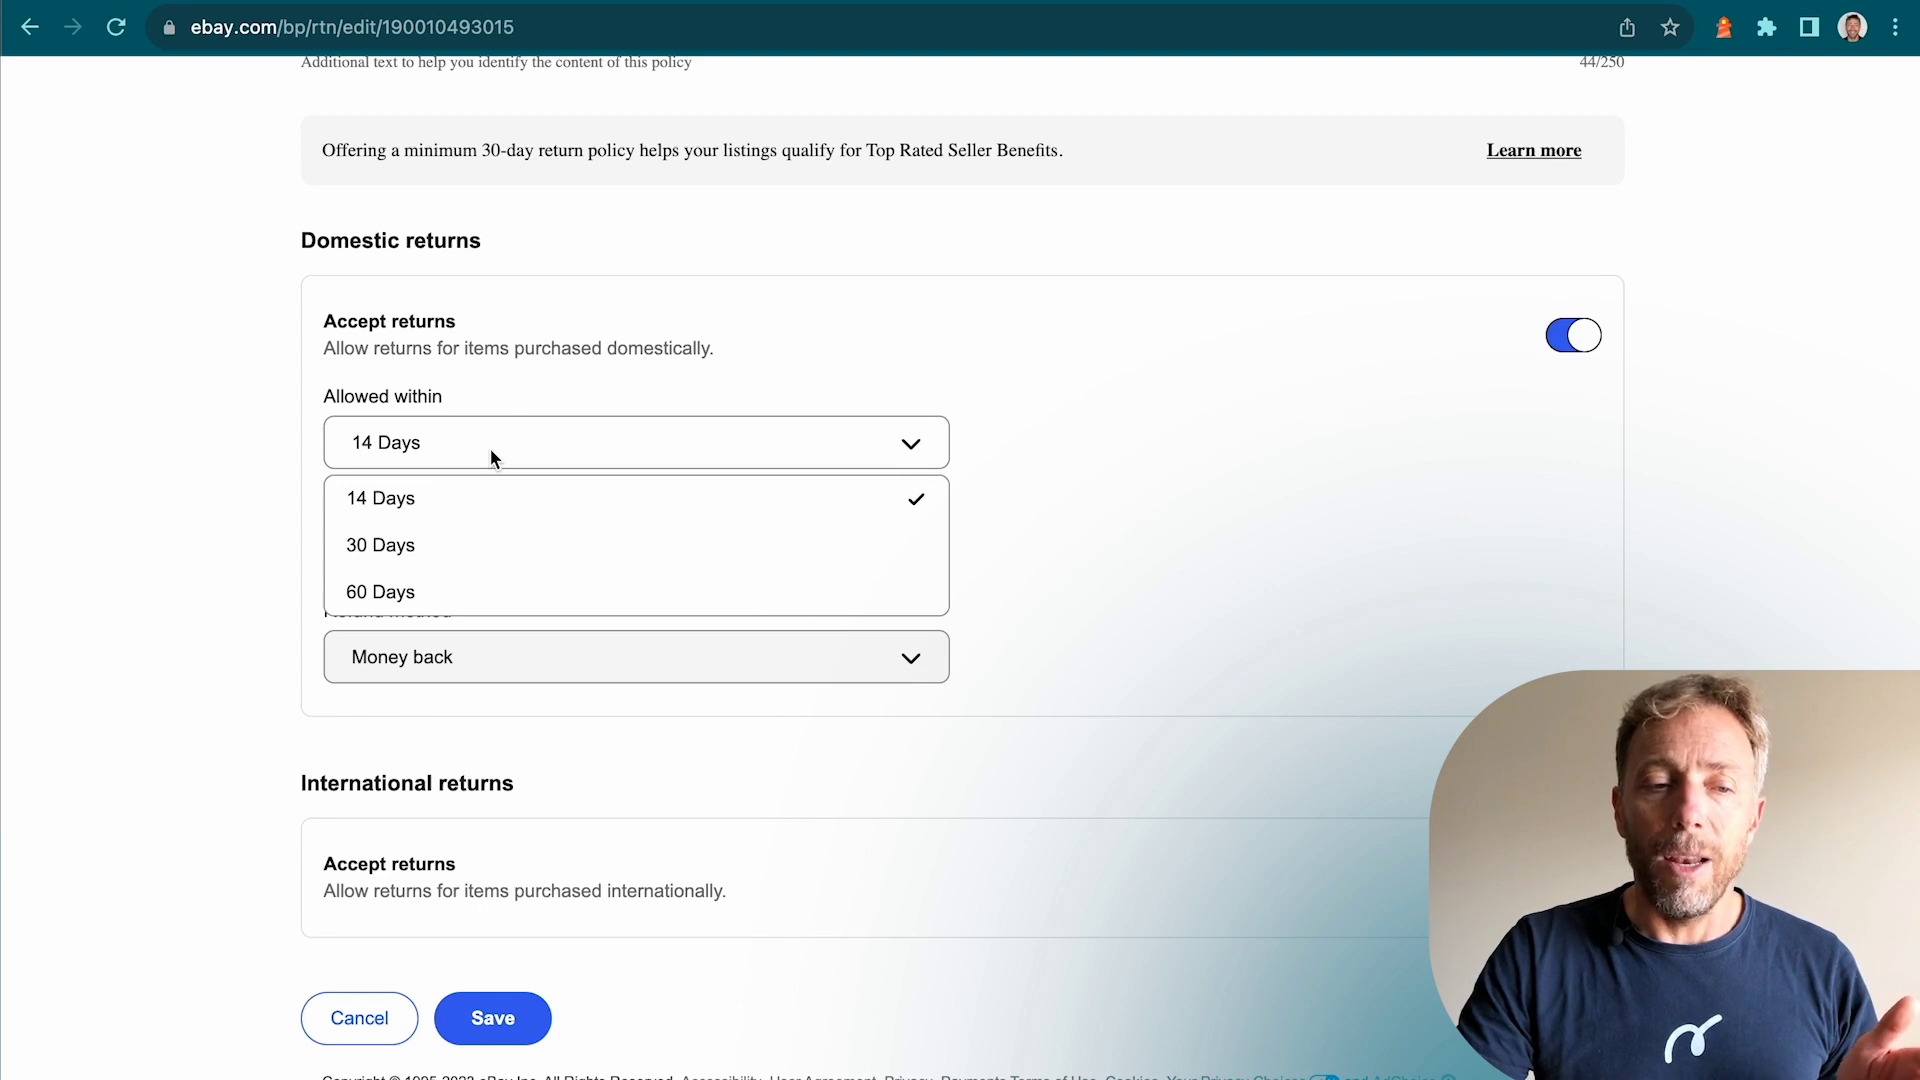
{"action": "left_click", "coordinate": [1520, 342]}
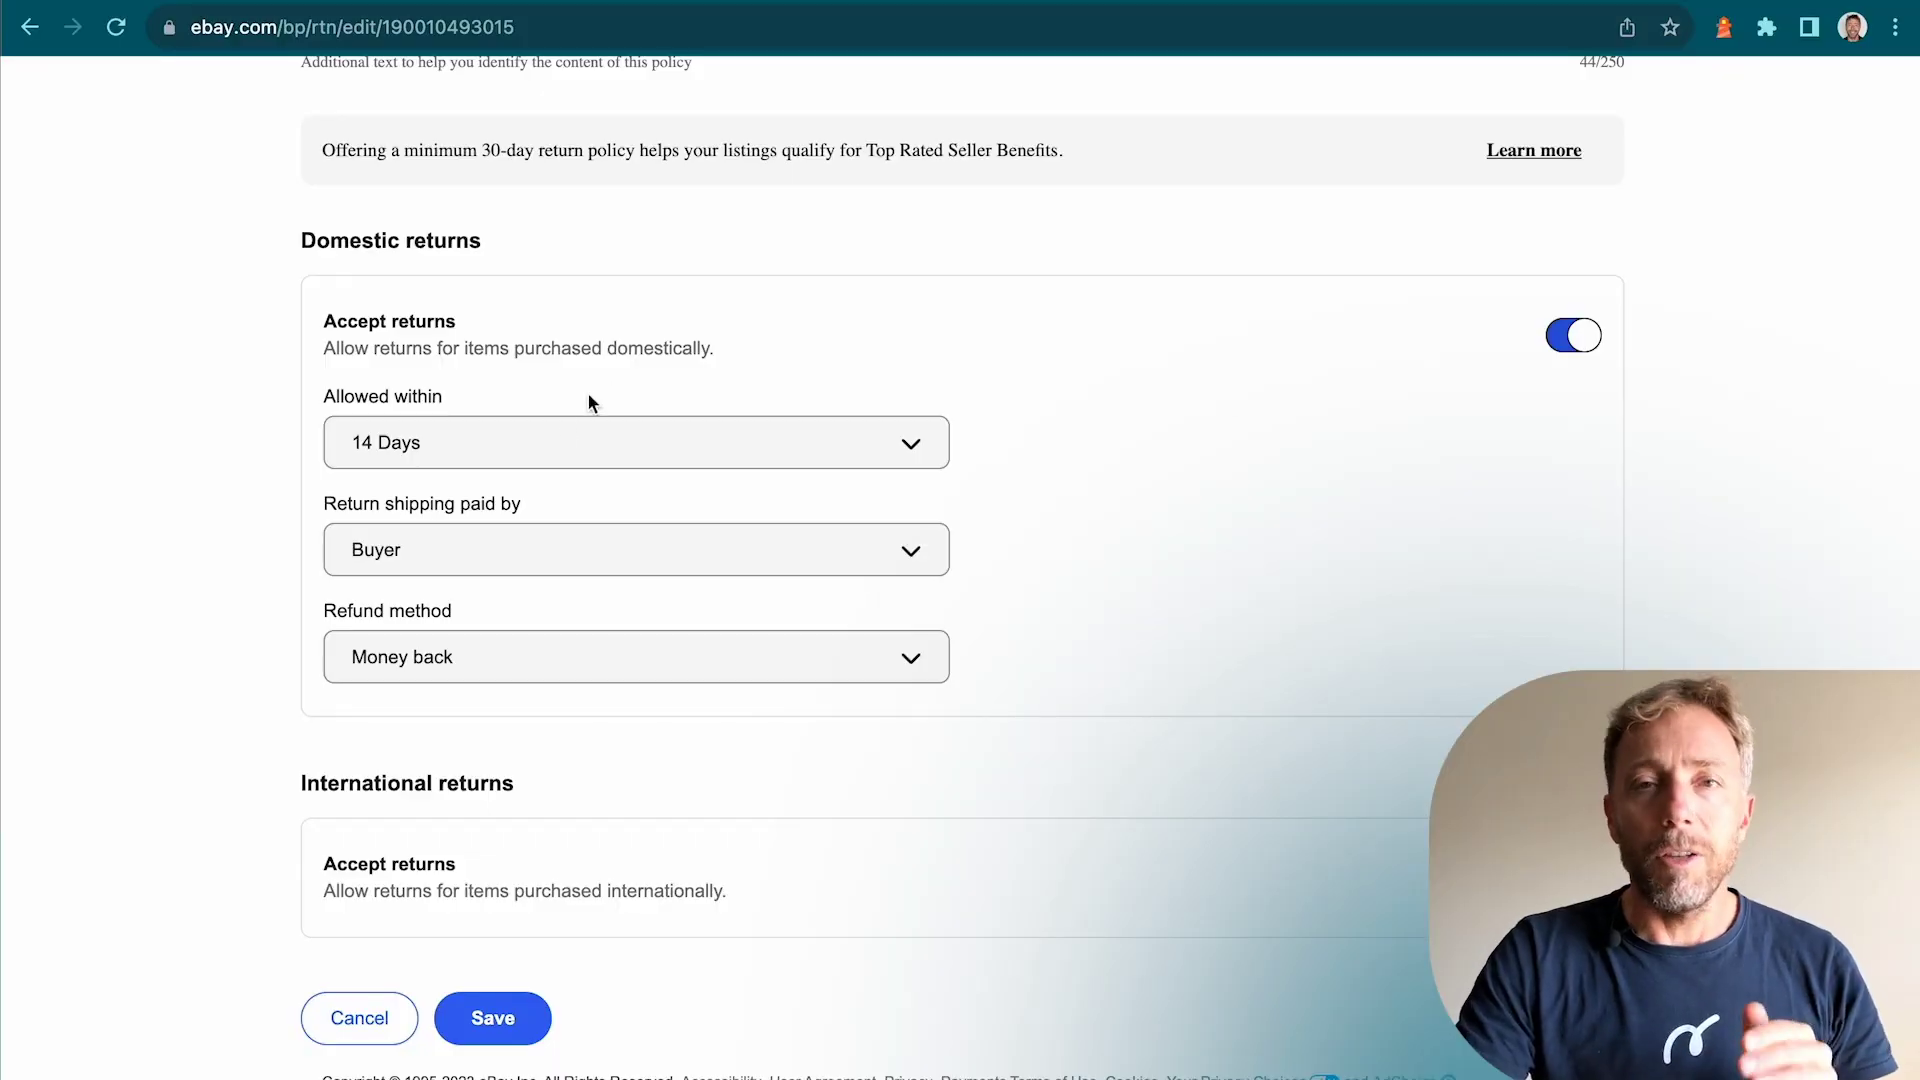
Step: Set the return window to 30 Days with return shipping free for the buyer
{"action": "left_click", "coordinate": [546, 441]}
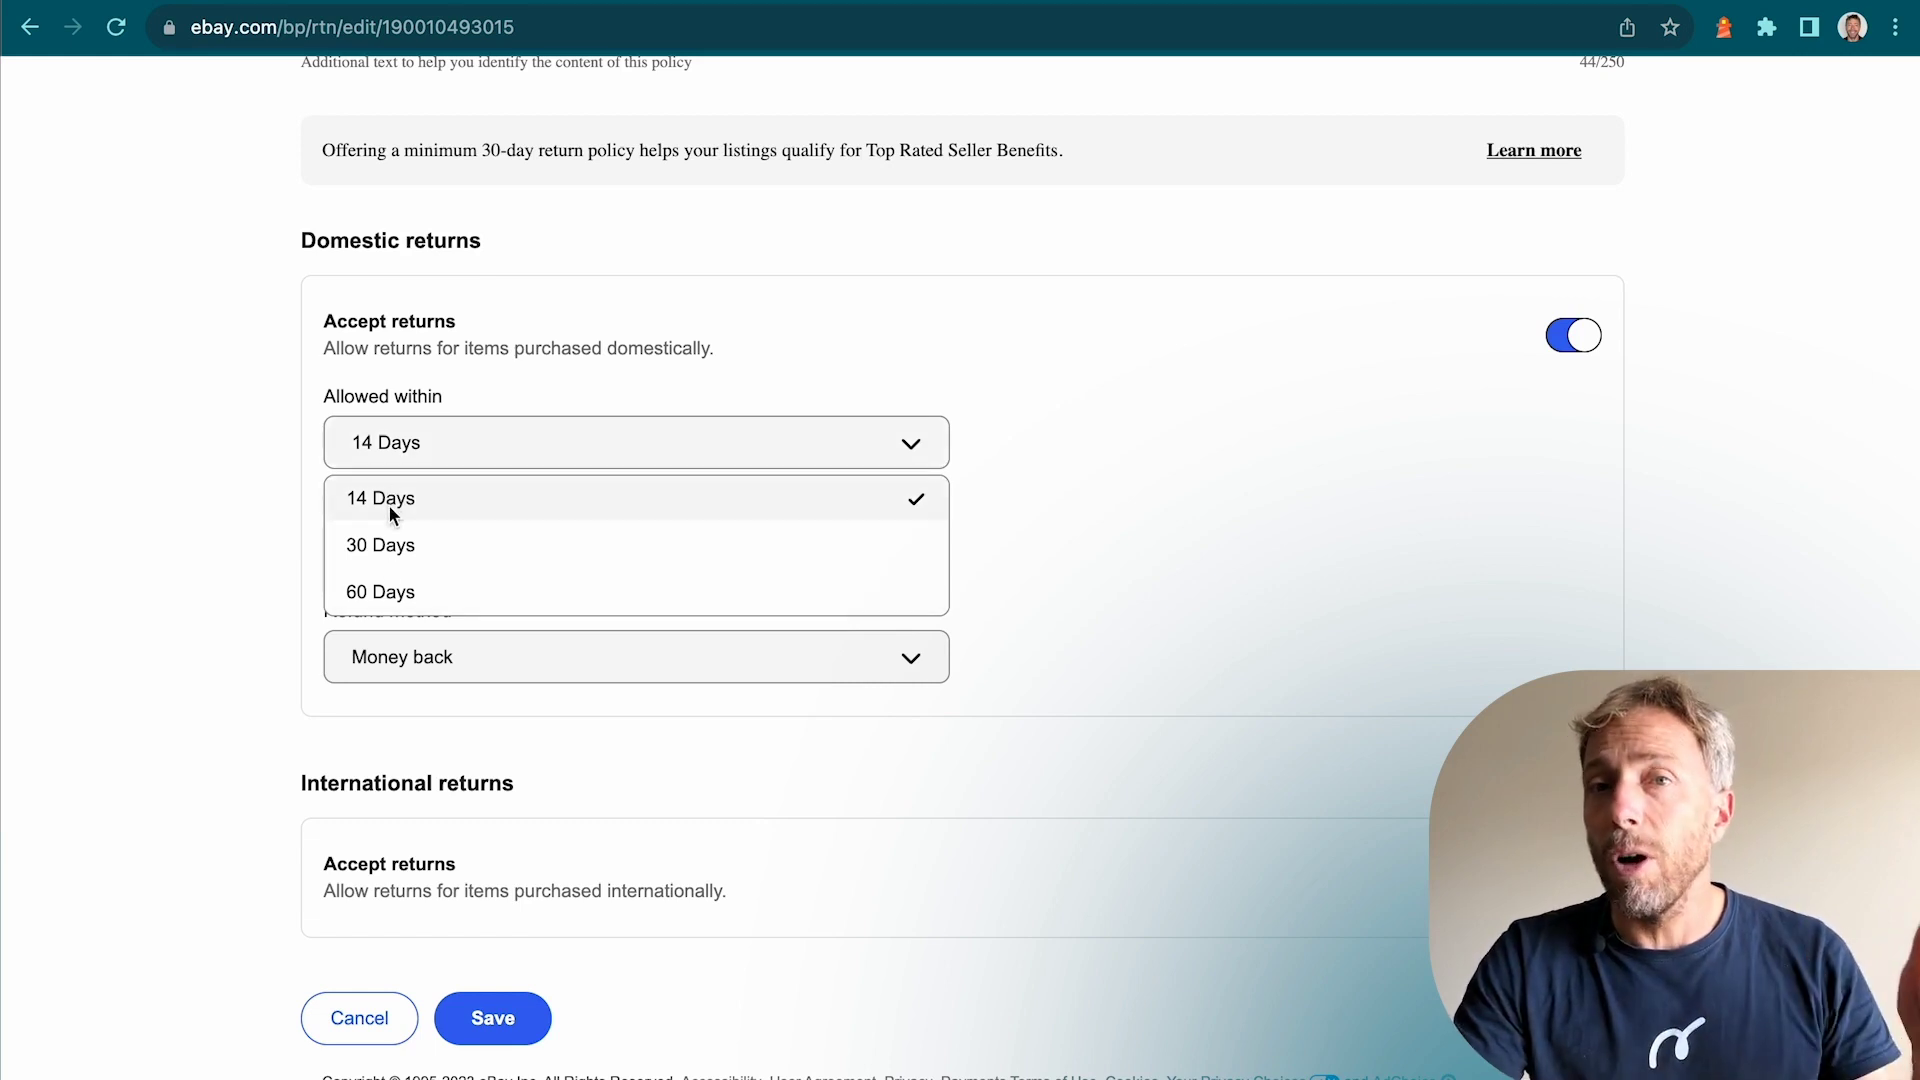
{"action": "left_click", "coordinate": [377, 548]}
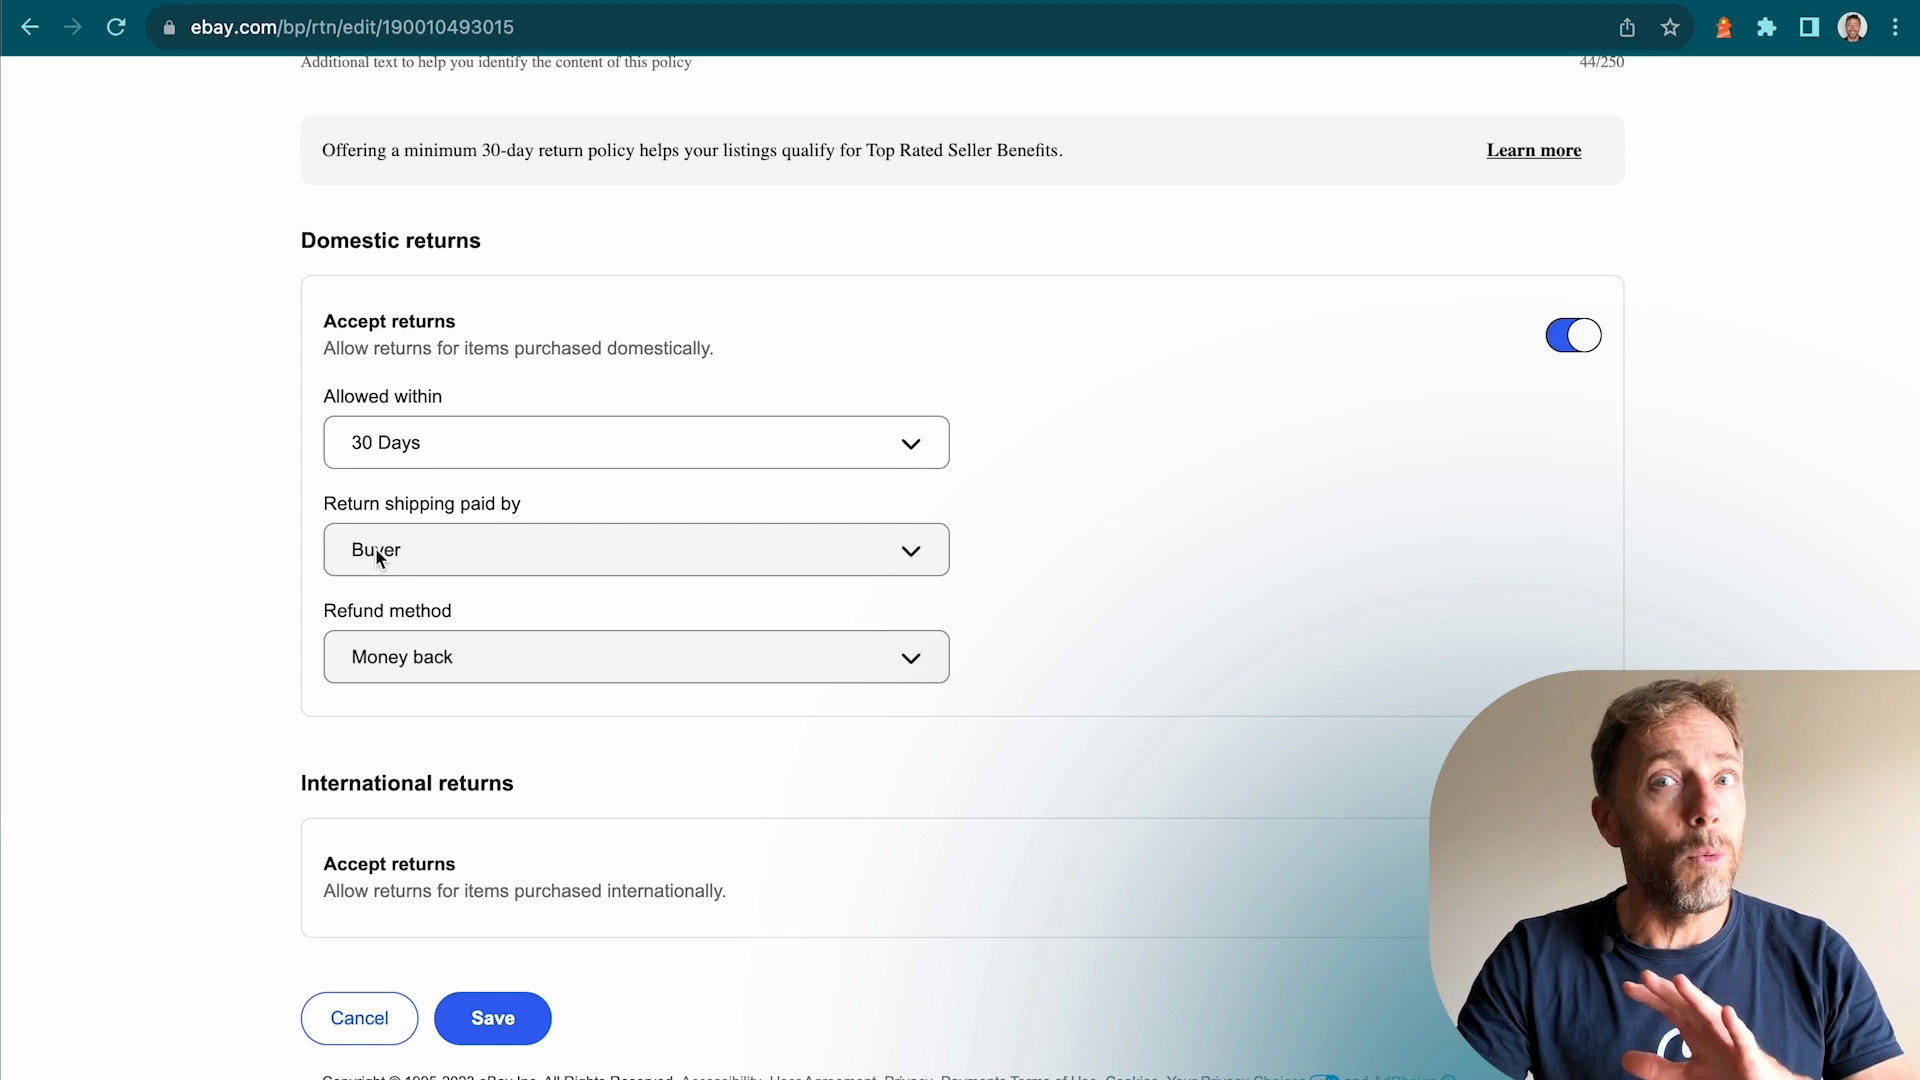
{"action": "left_click", "coordinate": [502, 552]}
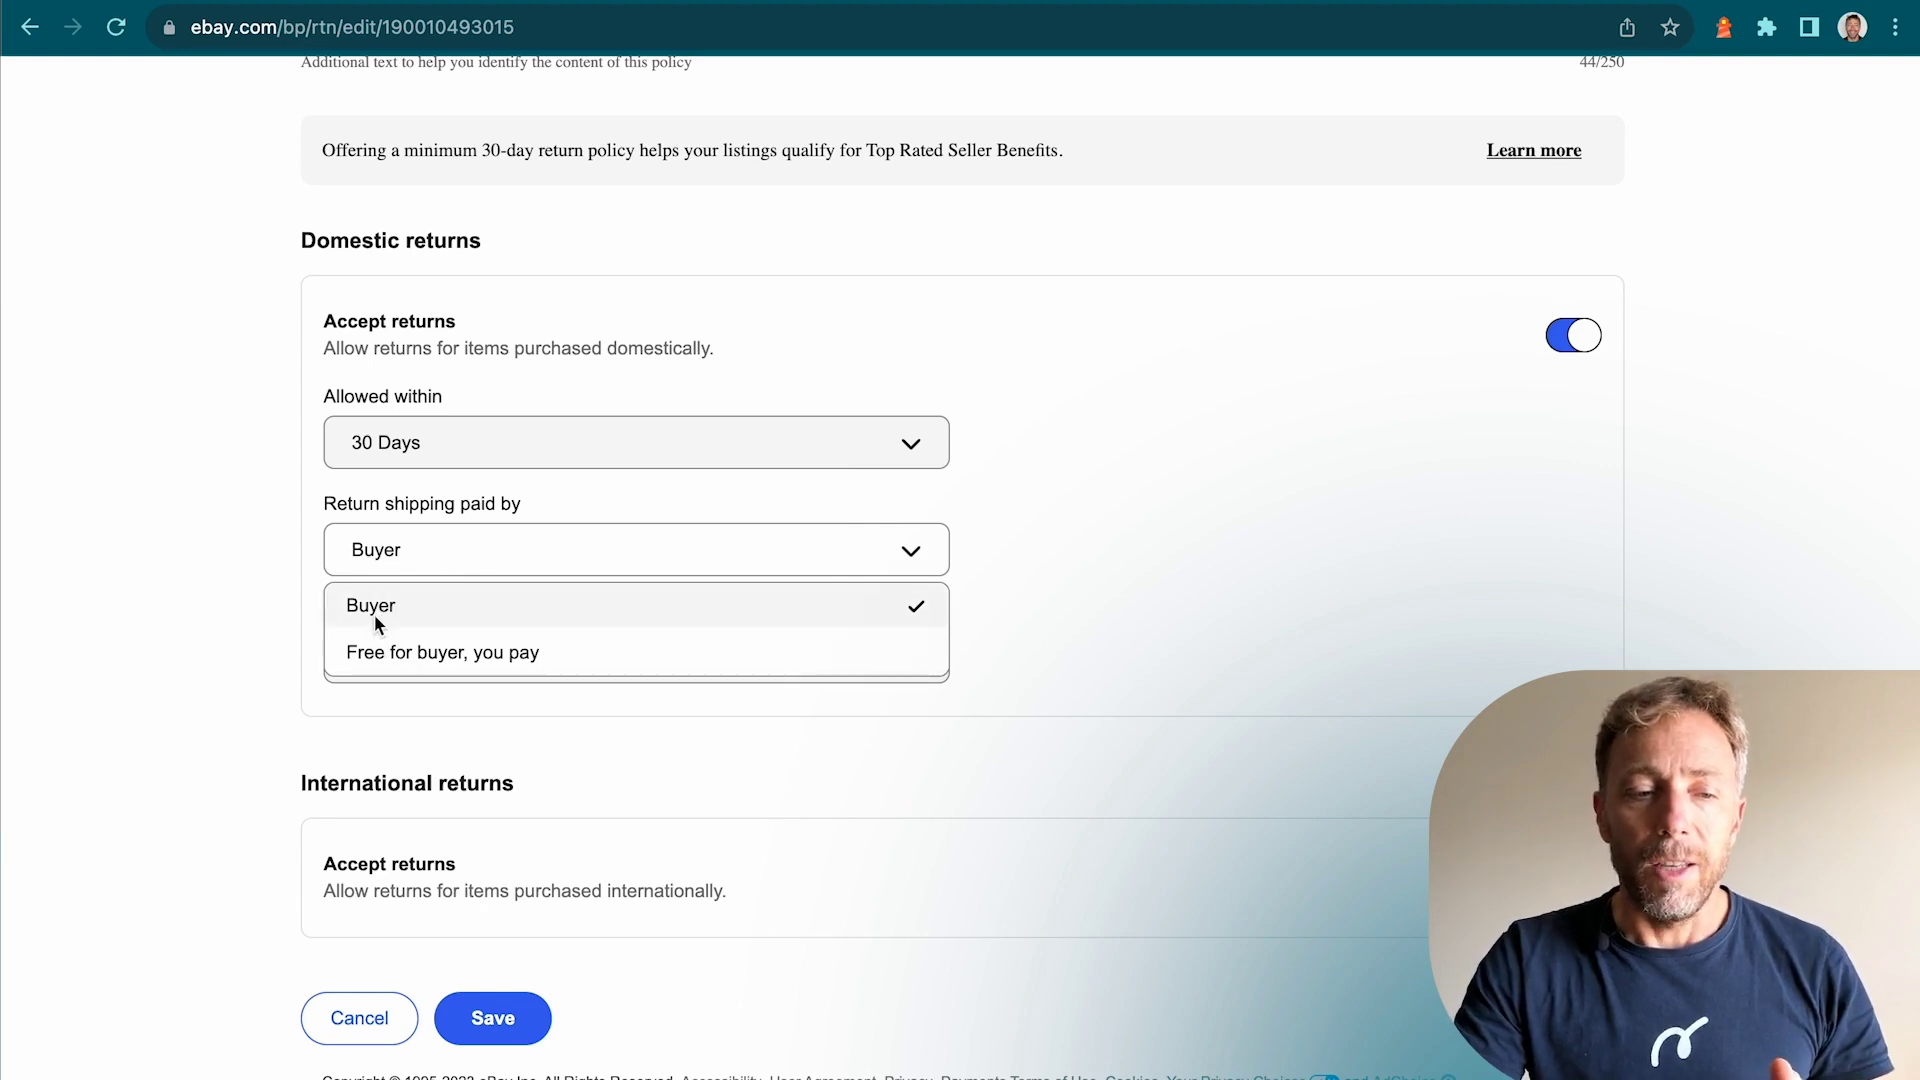
{"action": "left_click", "coordinate": [376, 654]}
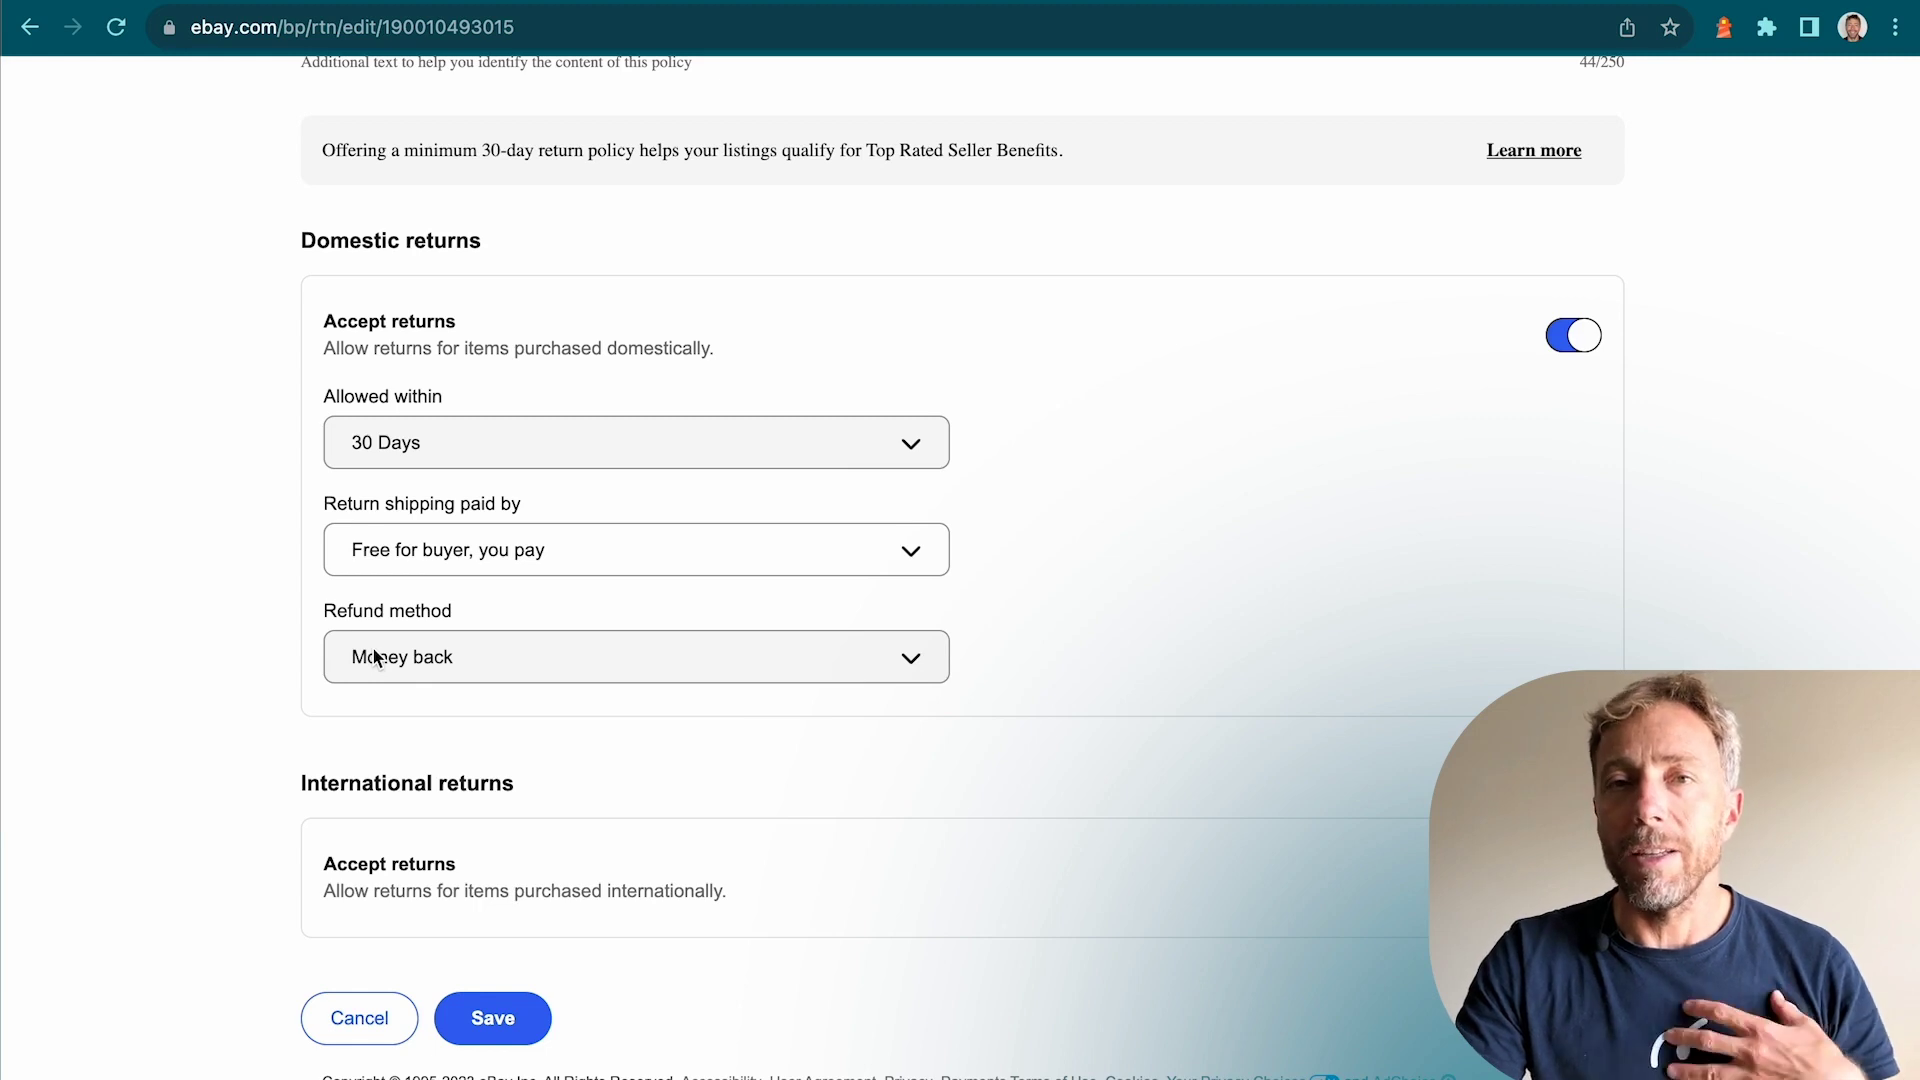
Step: Keep 'Money back or replacement' as the refund method and save the return policy
{"action": "left_click", "coordinate": [424, 656]}
{"action": "left_click", "coordinate": [424, 656]}
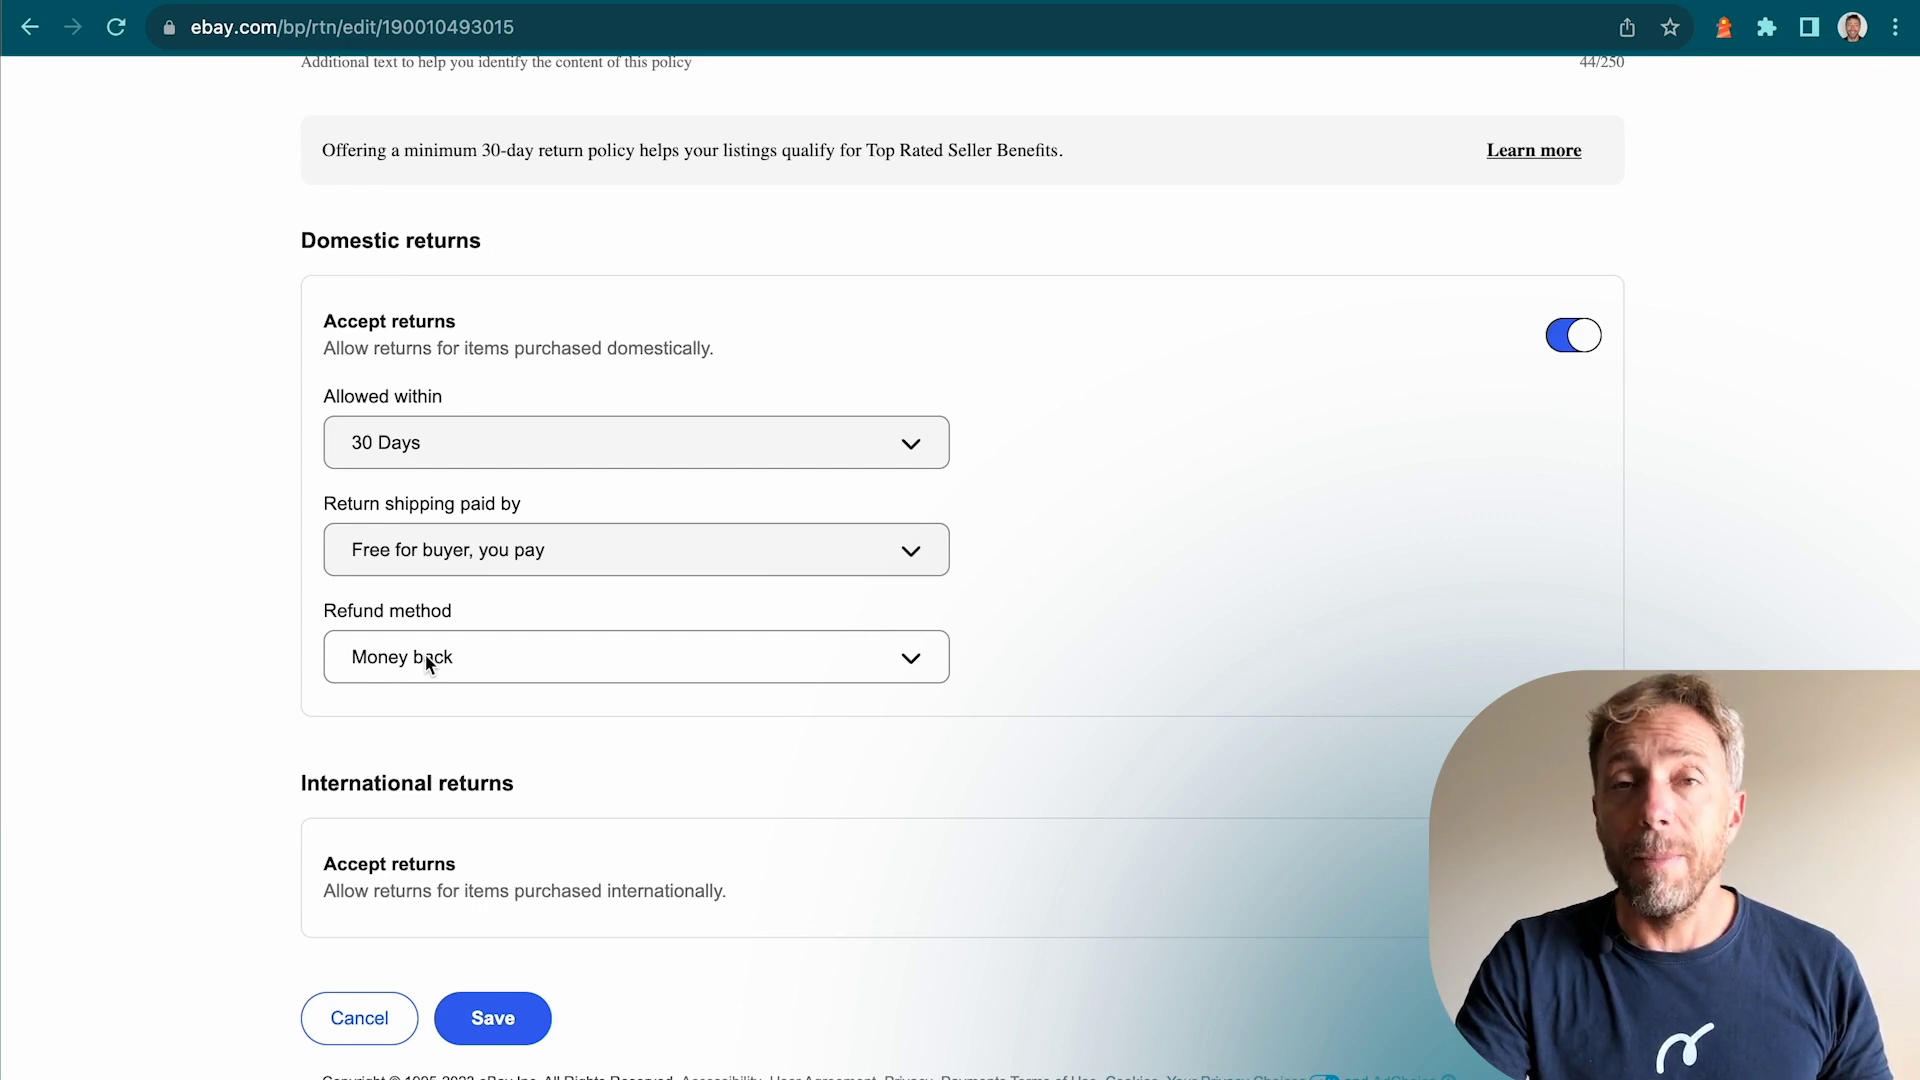
{"action": "left_click", "coordinate": [424, 660]}
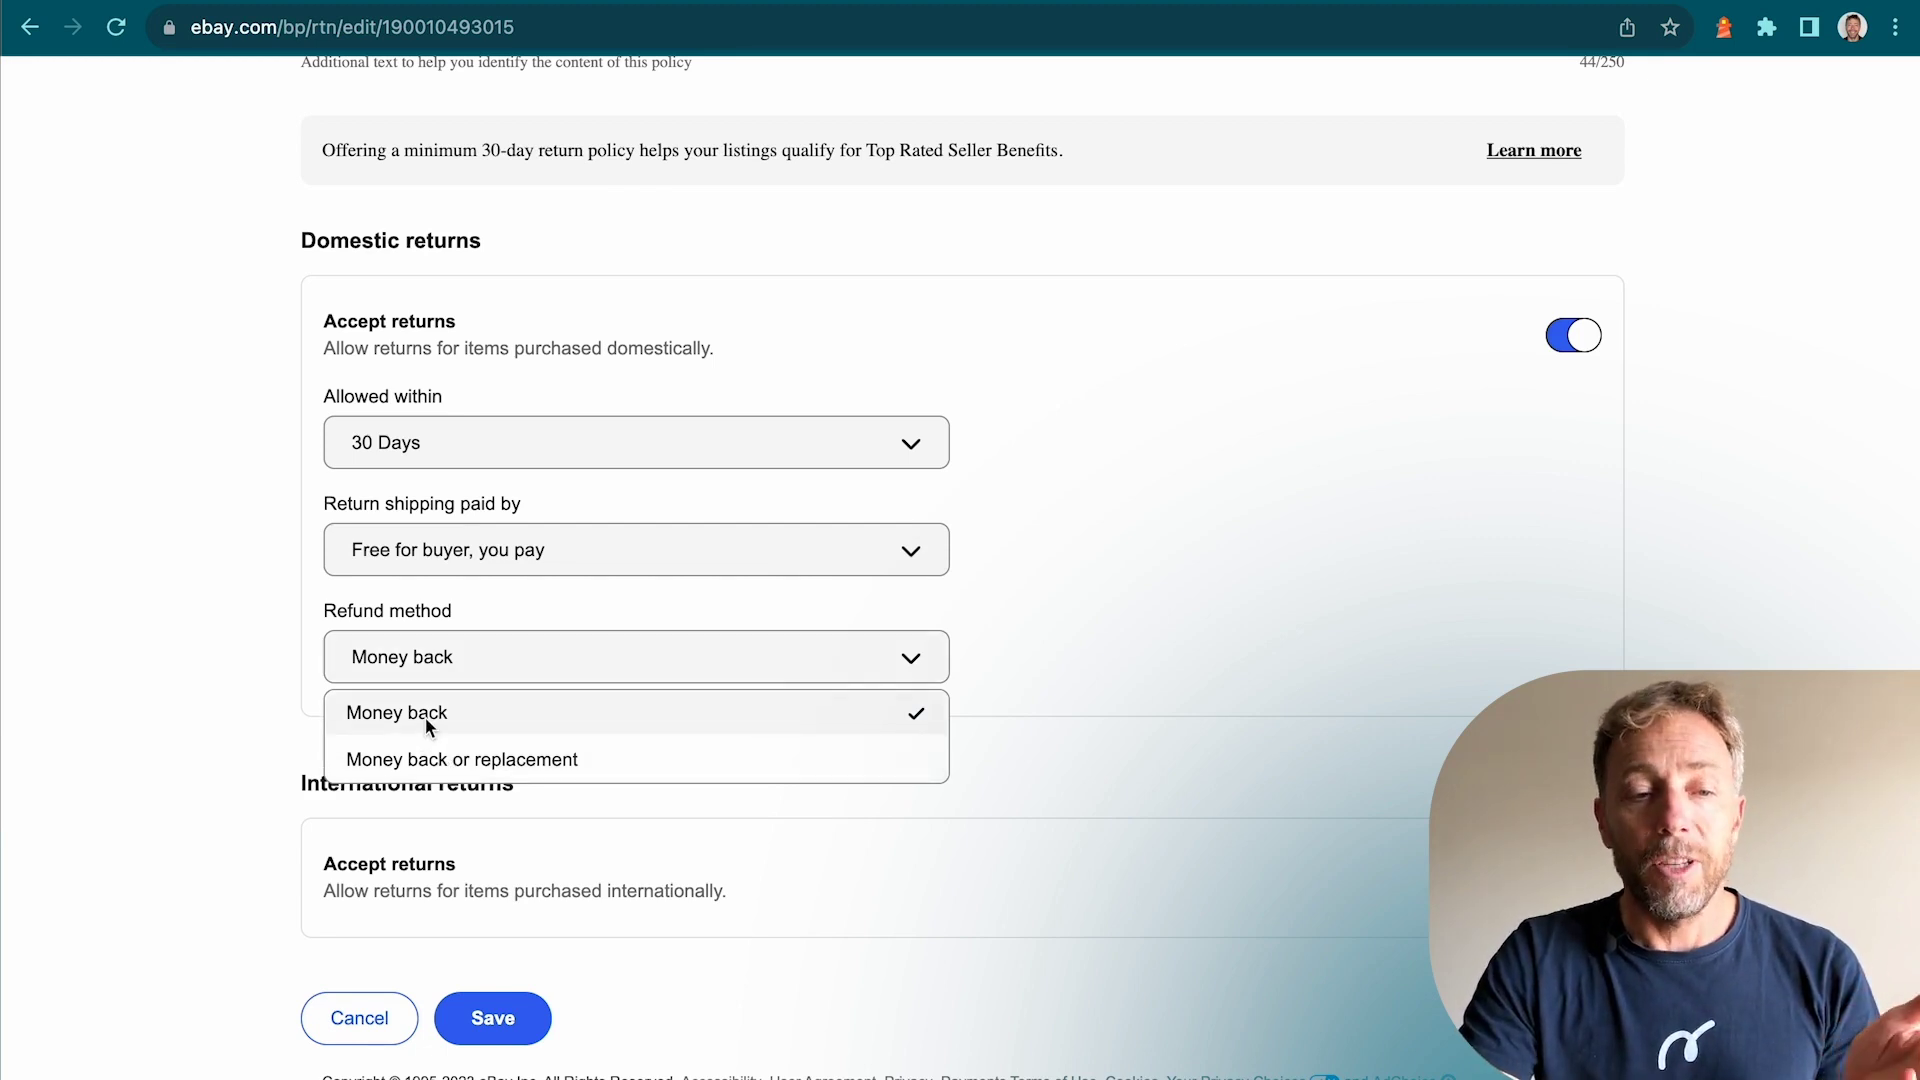
{"action": "left_click", "coordinate": [1171, 633]}
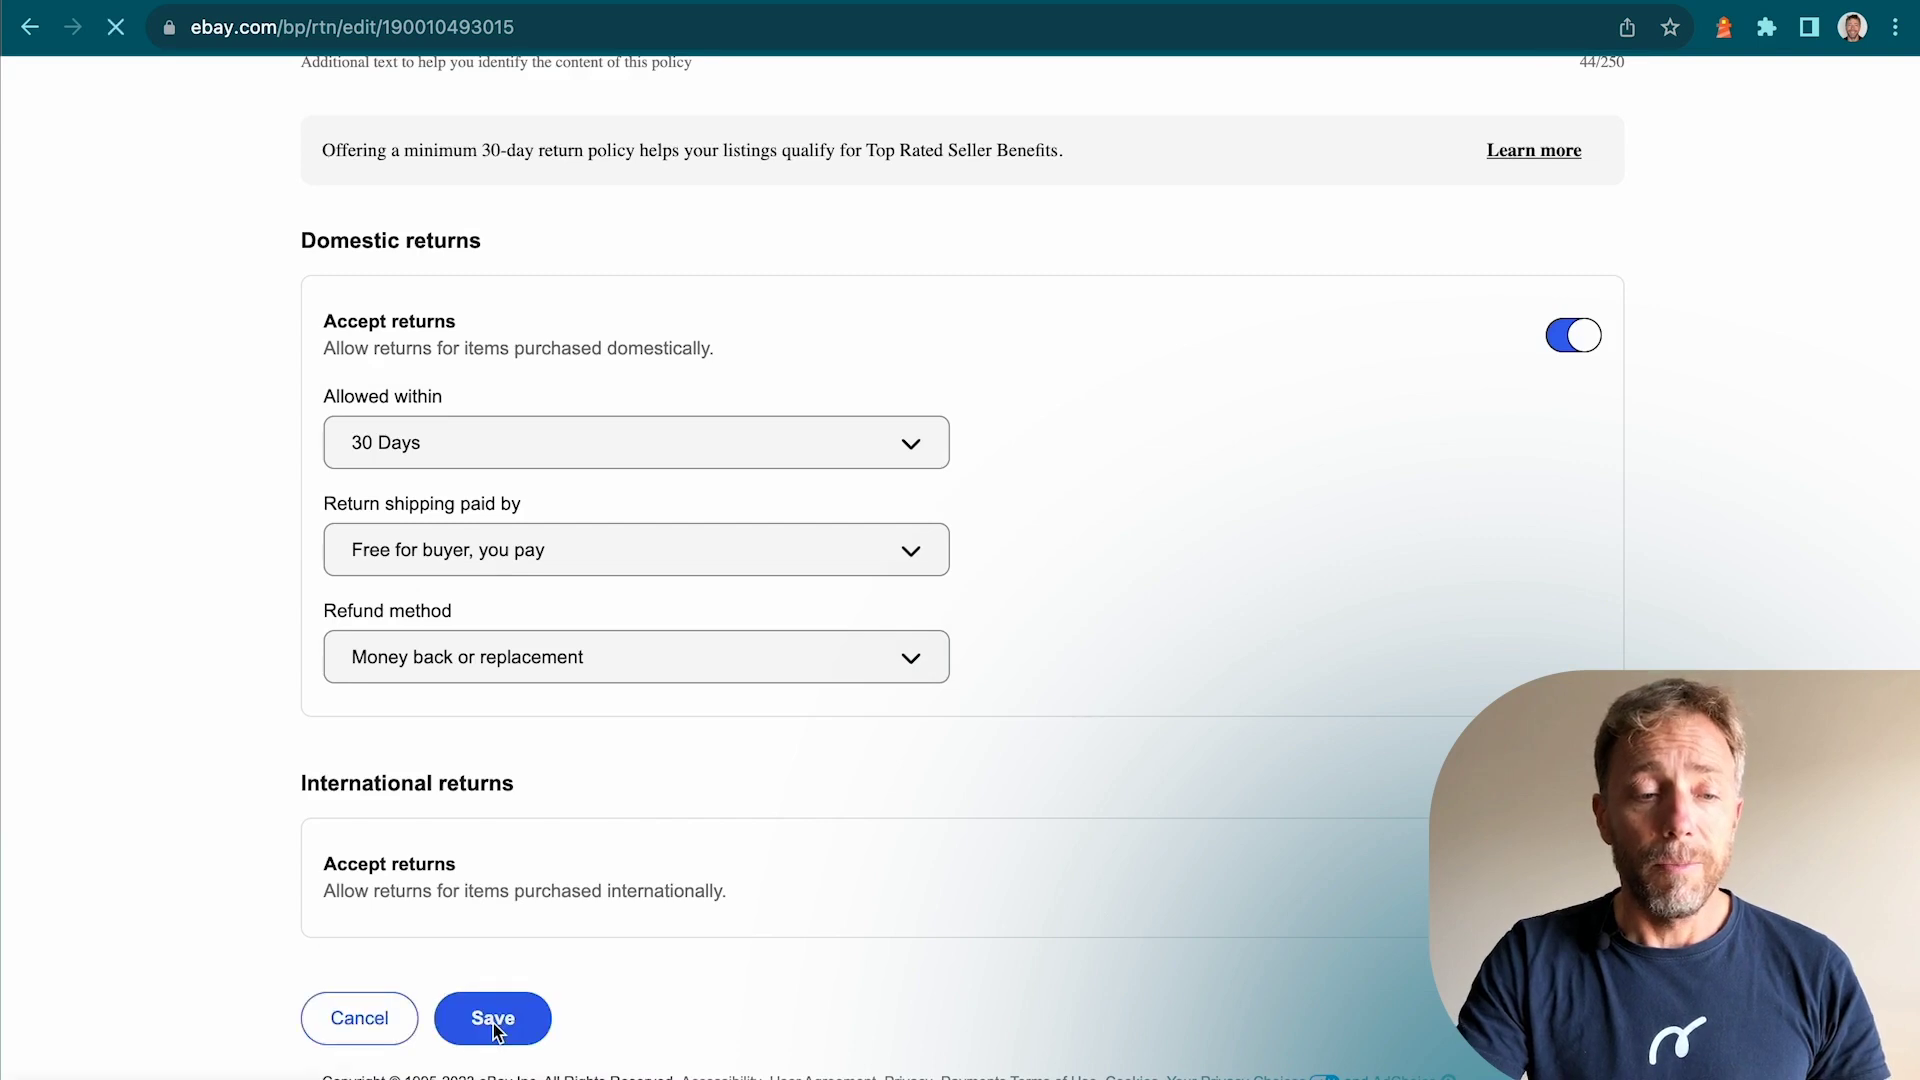
{"action": "left_click", "coordinate": [494, 1023]}
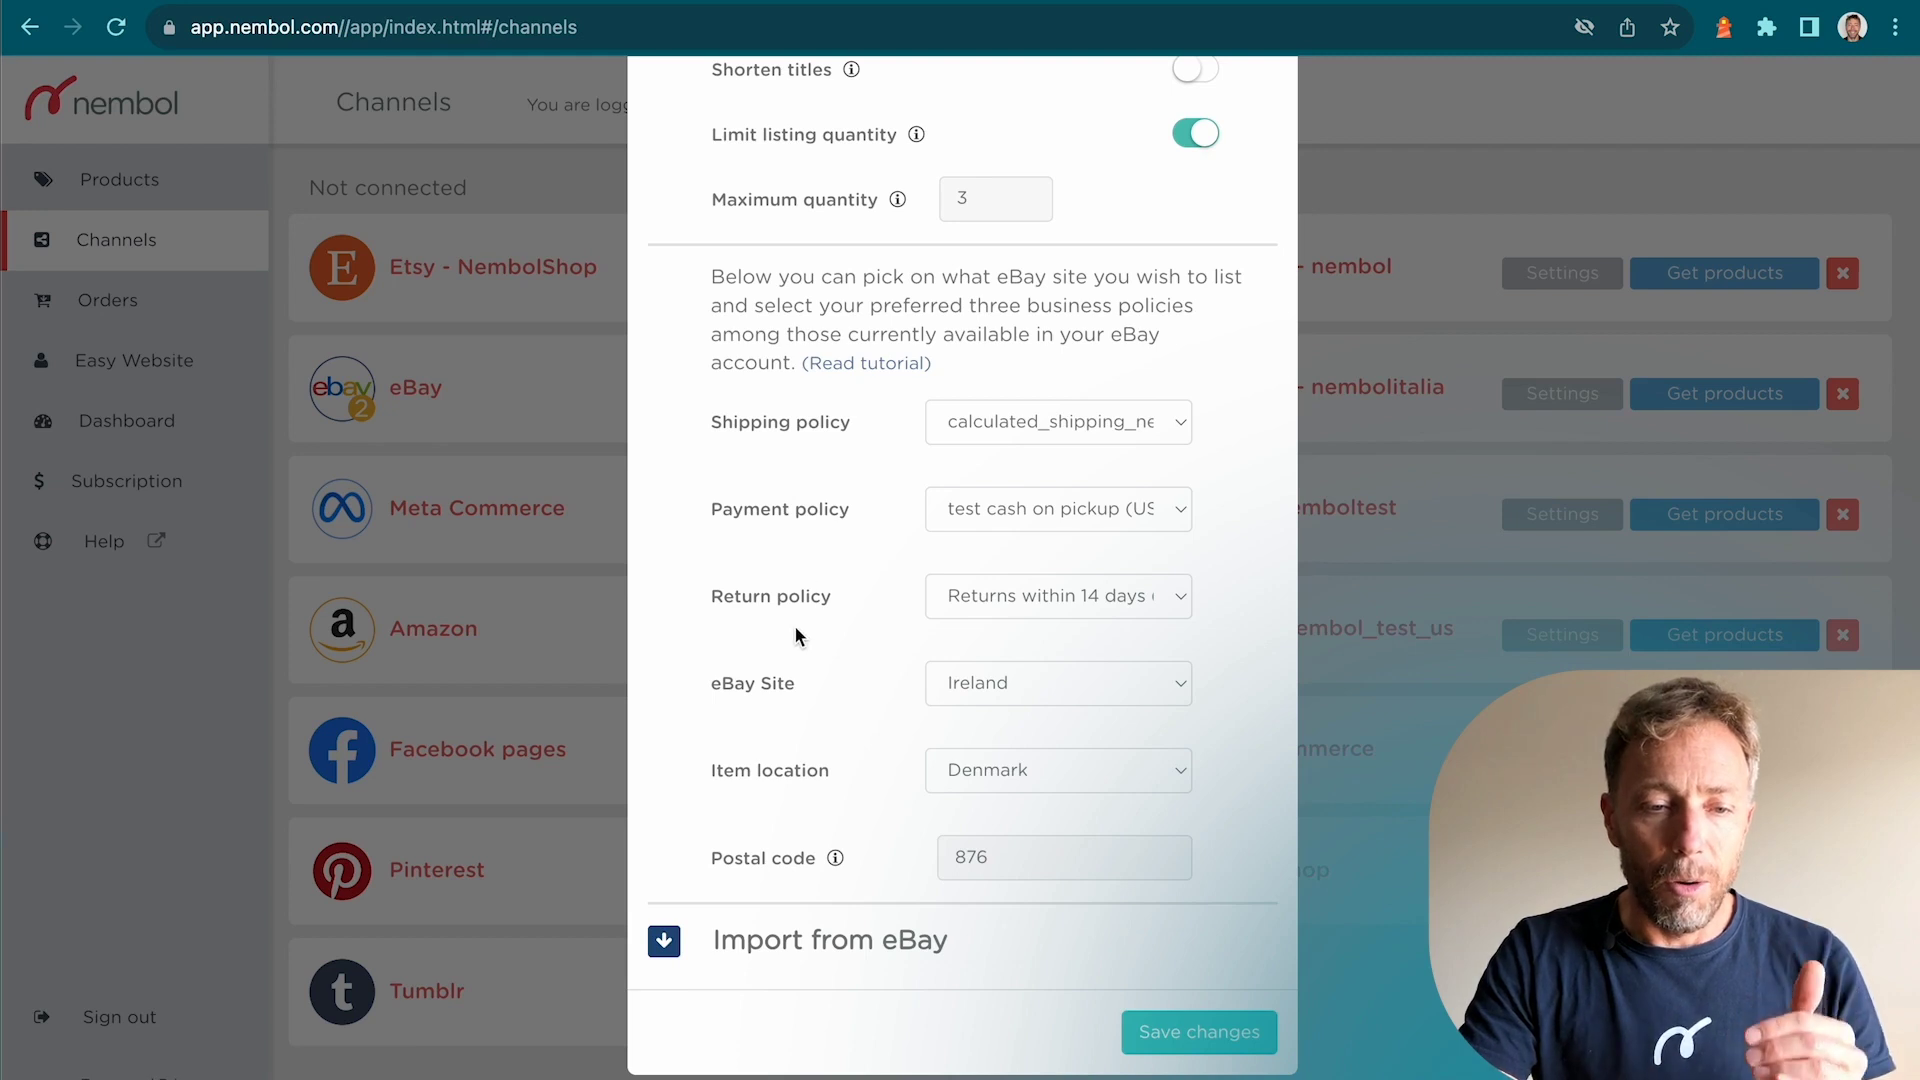
Step: Choose France as the eBay channel's item location and save the channel settings
{"action": "left_click", "coordinate": [1072, 790]}
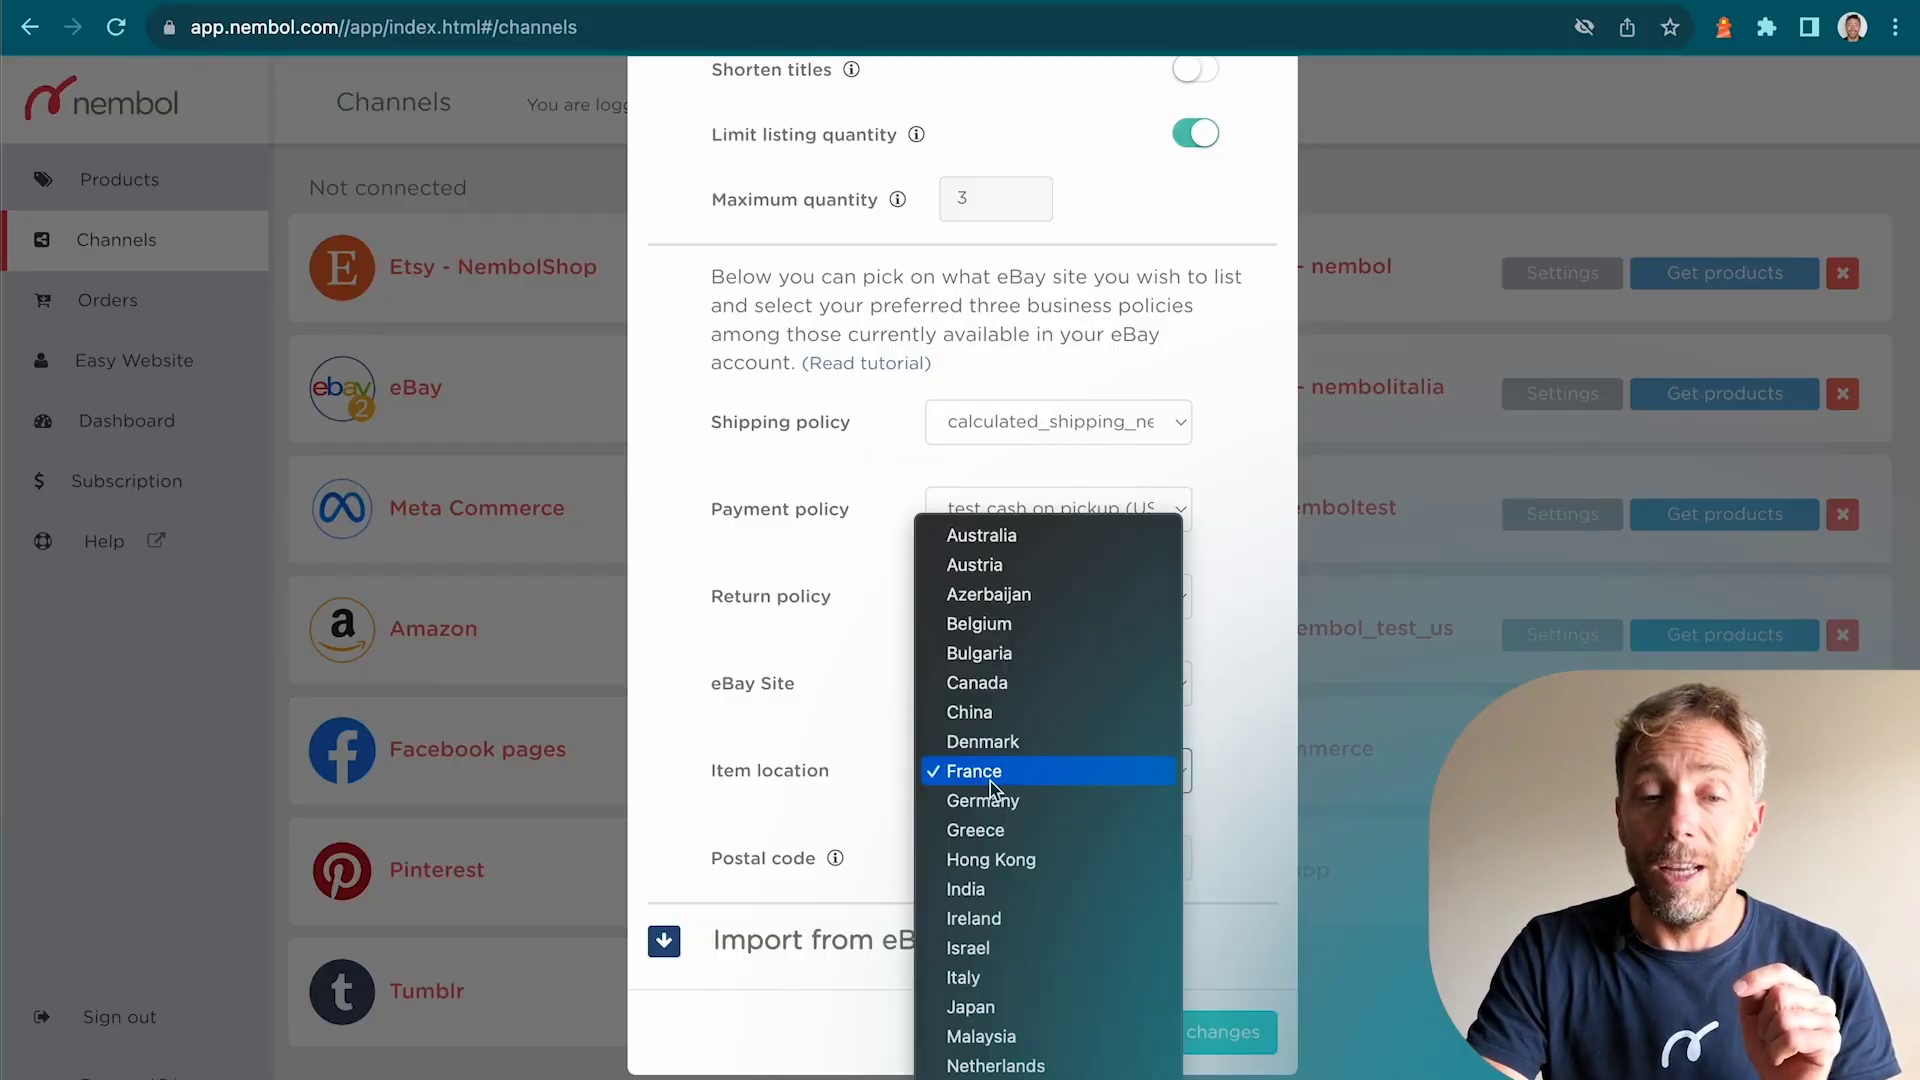
{"action": "left_click", "coordinate": [990, 784]}
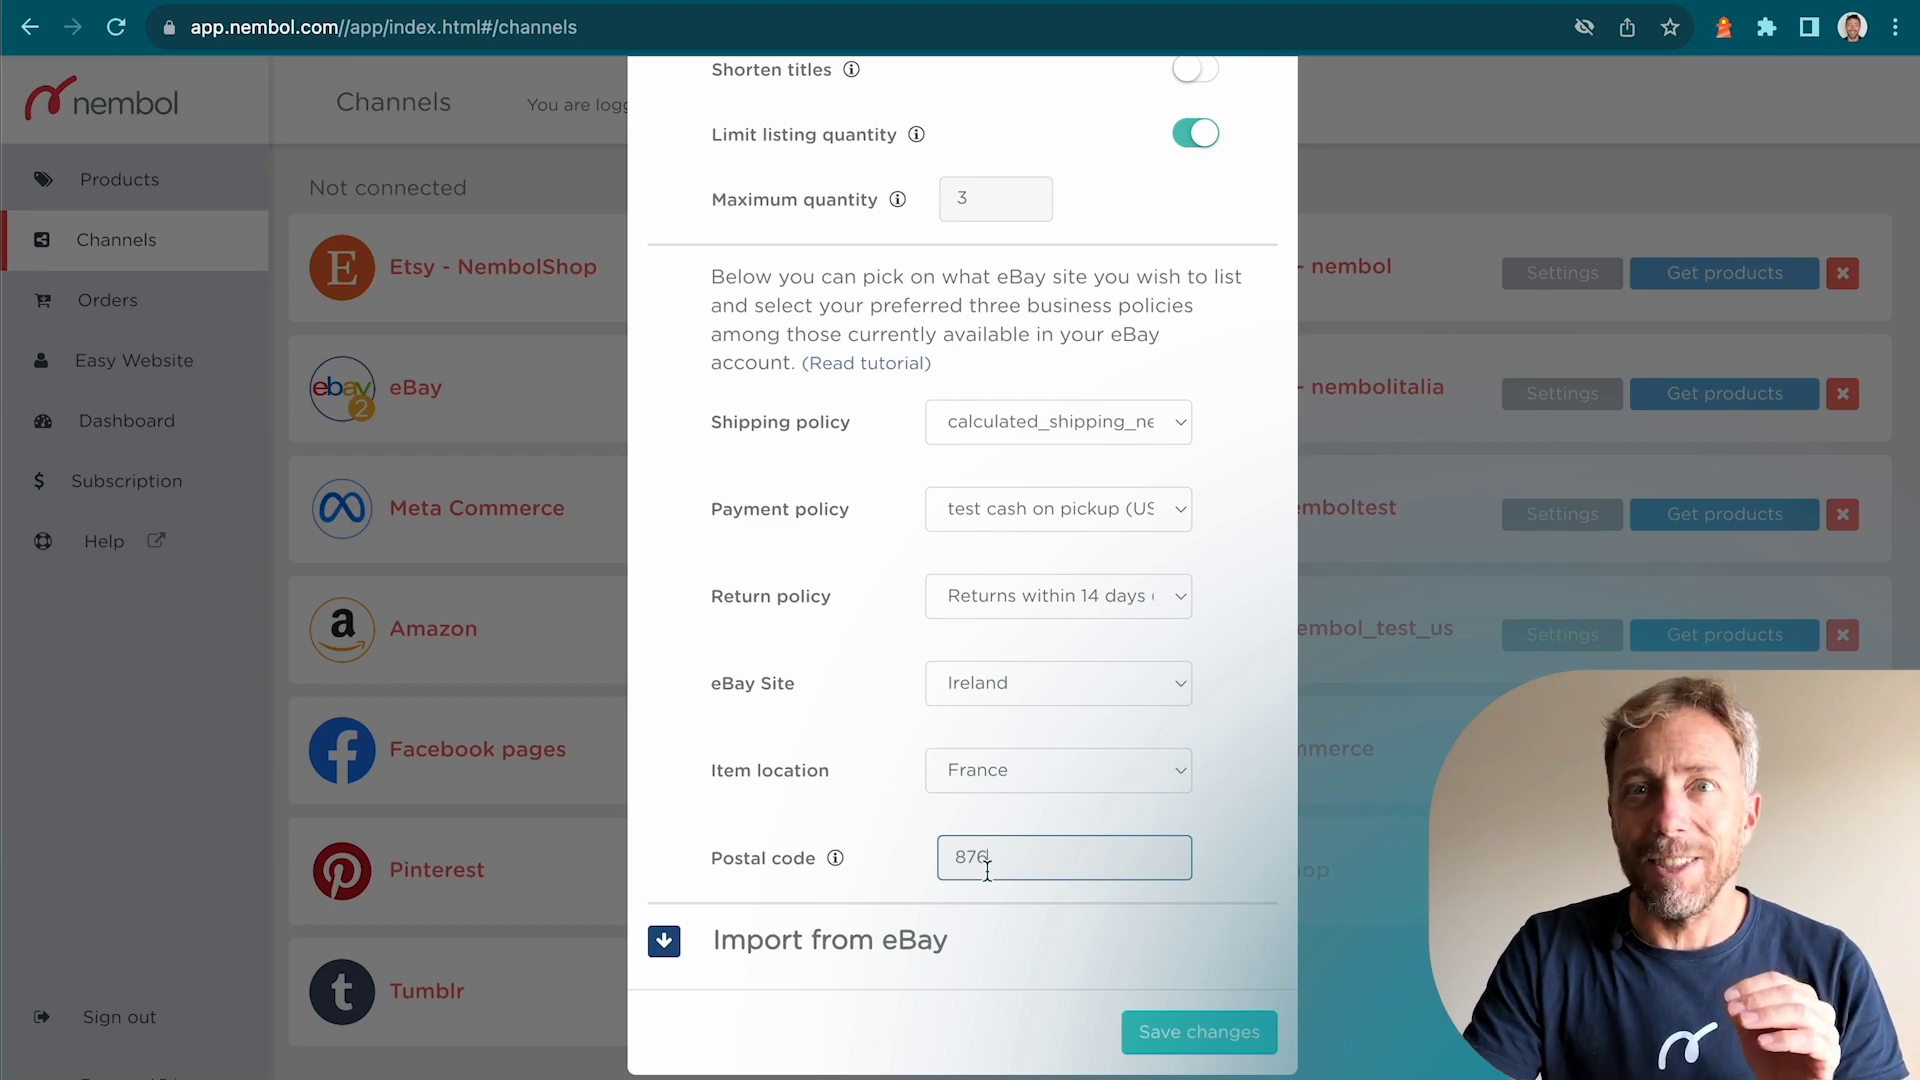
{"action": "left_click", "coordinate": [1199, 1030]}
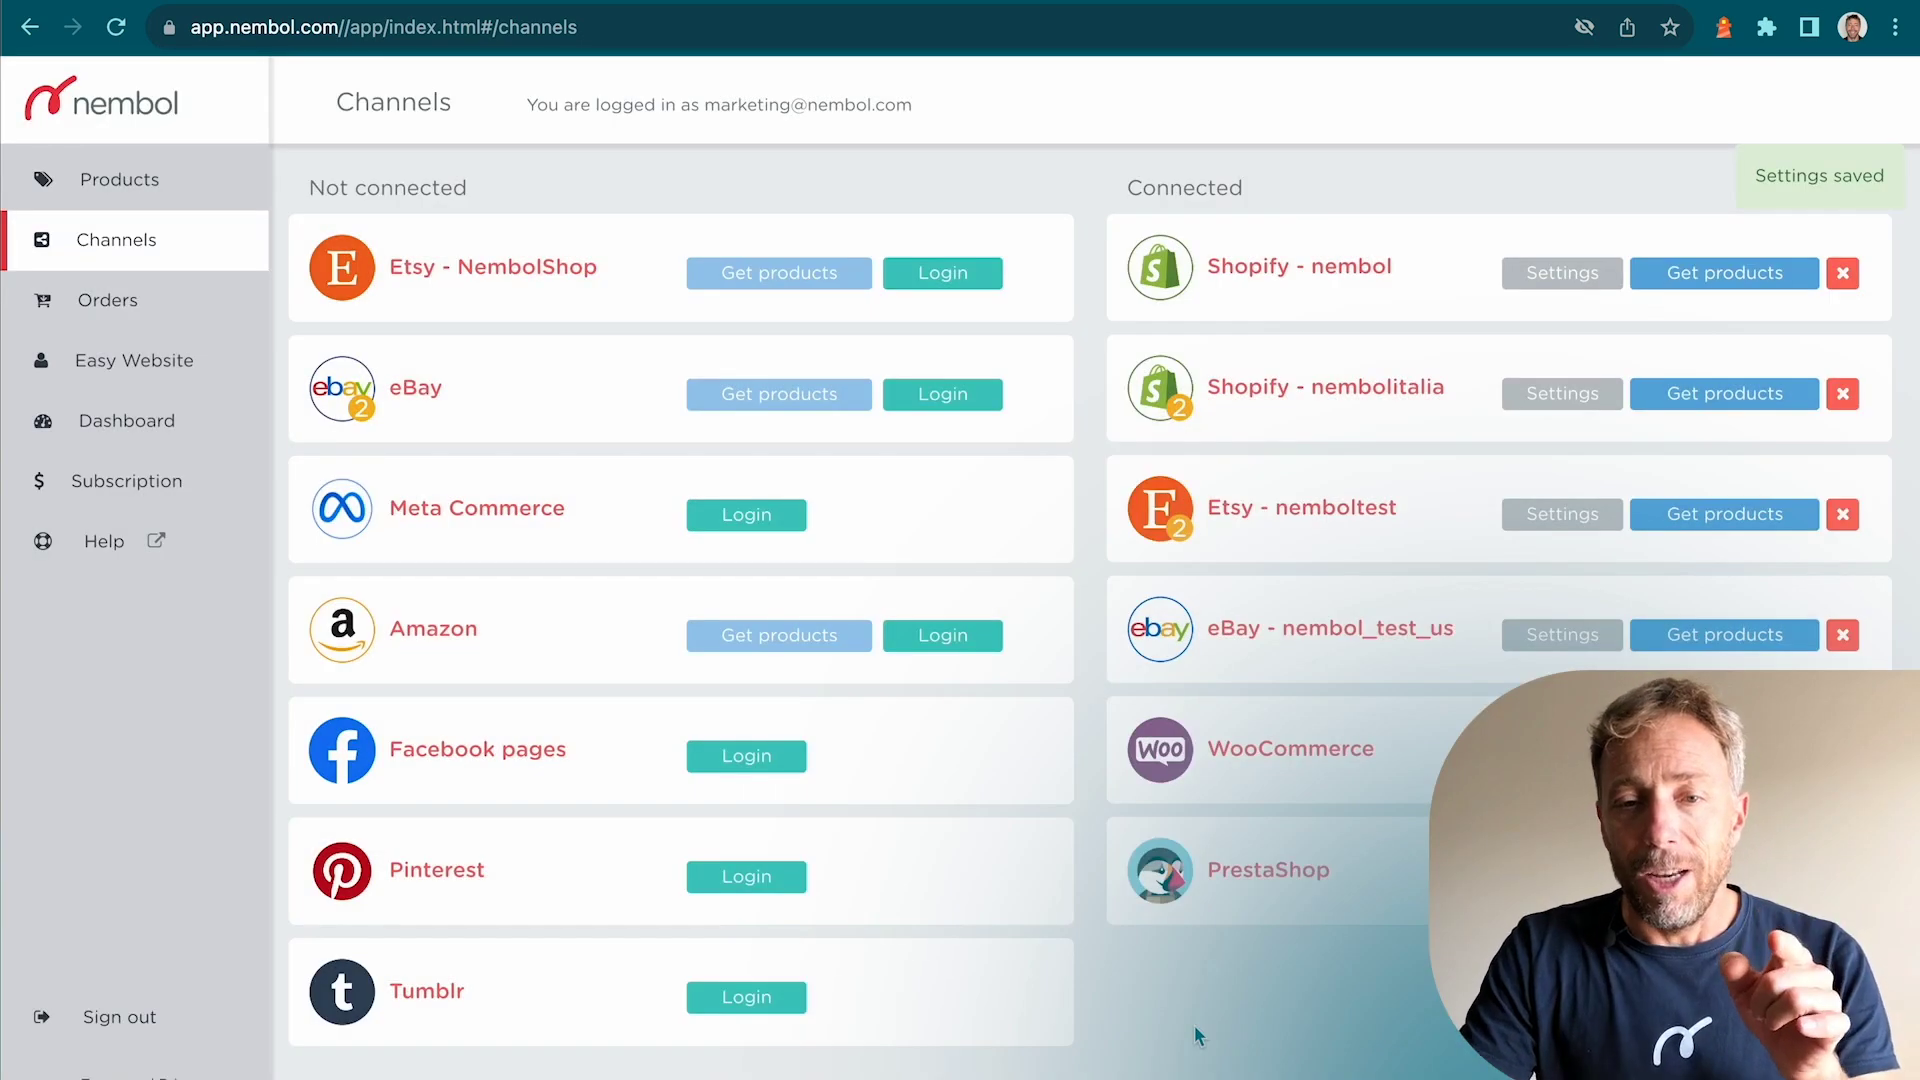